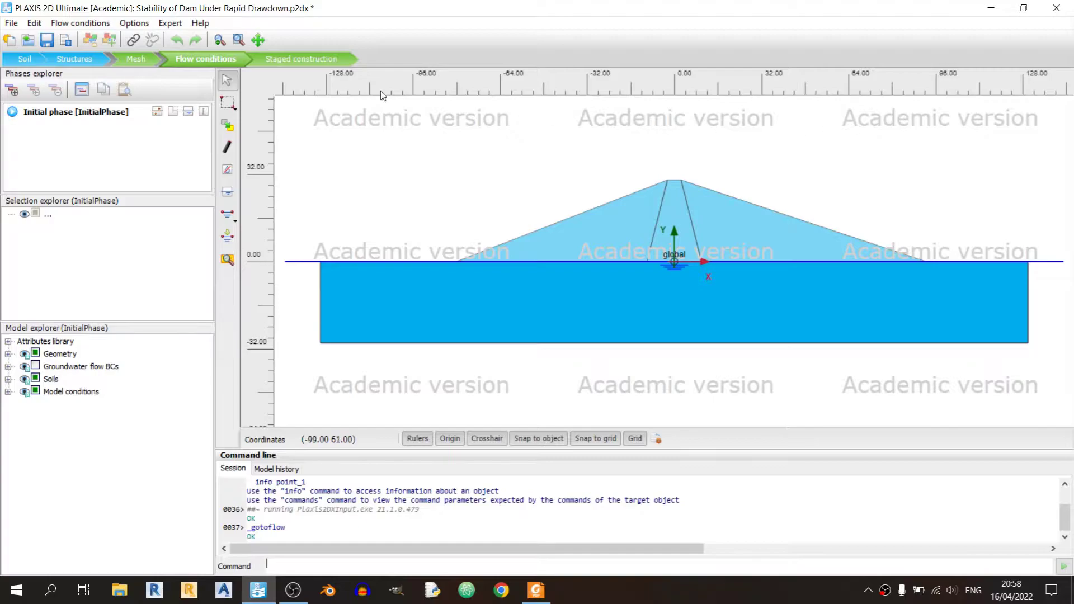
- Switch to the tutorial PDF in Foxit Reader and read section 9.6 on the calculation cases and section 9.6.1 on the initial phase
click(307, 58)
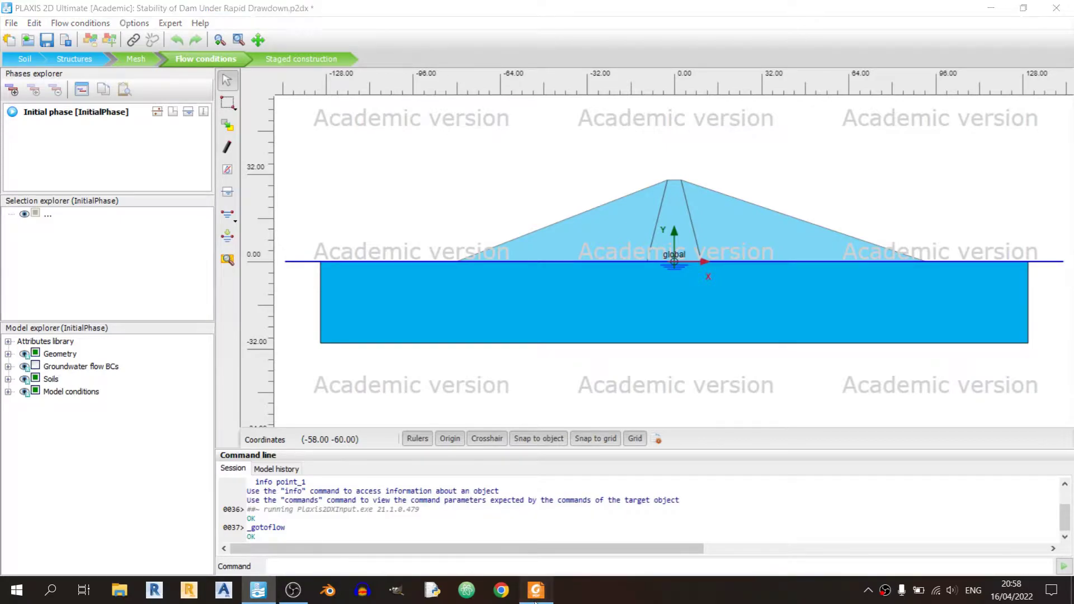
key(alt+Tab)
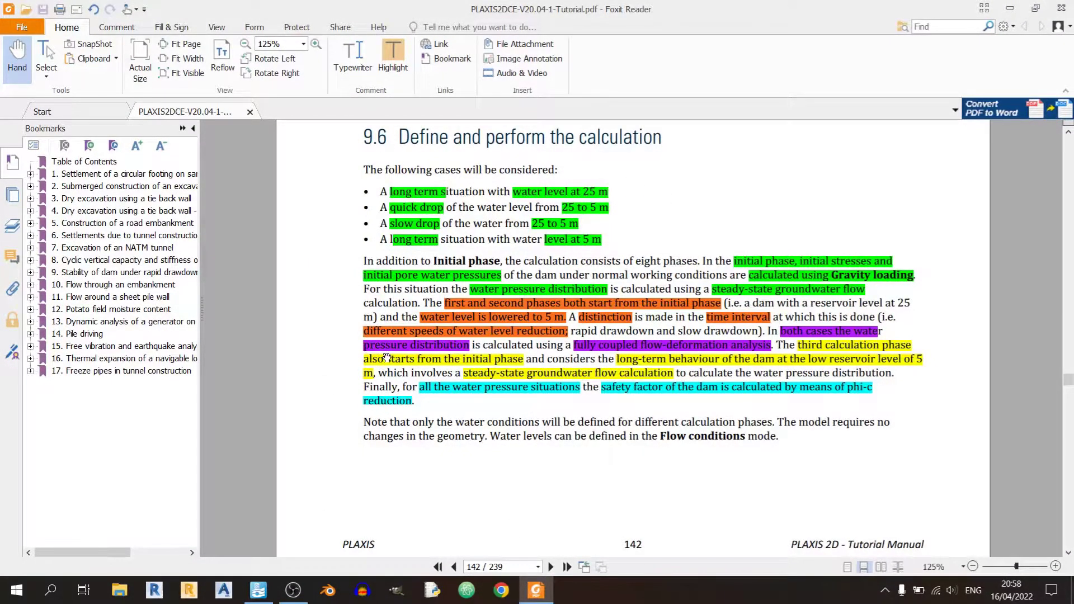
scroll(391, 354, up, 6)
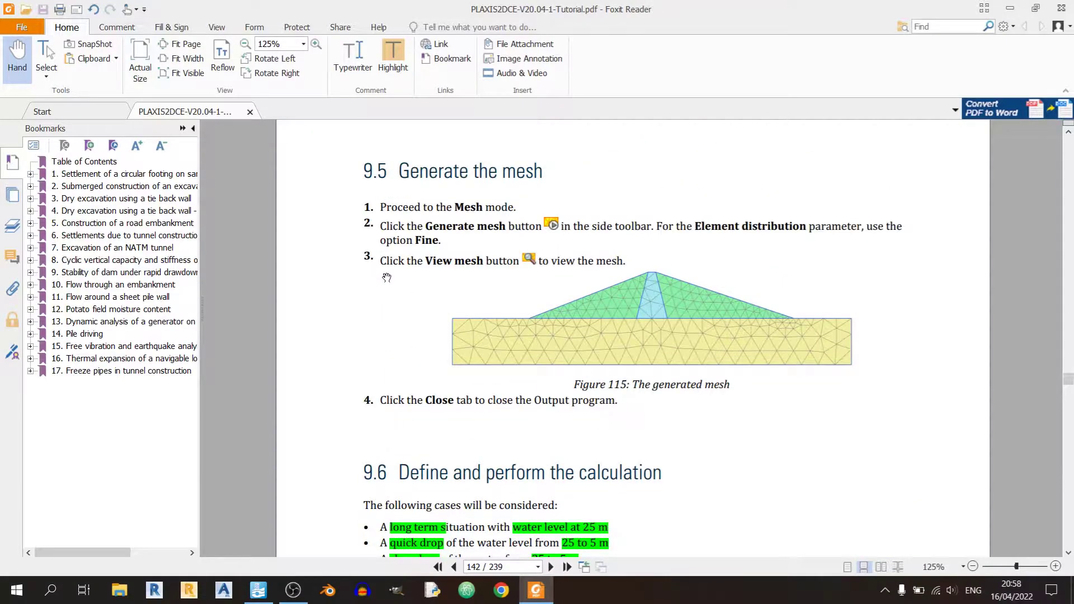
scroll(498, 394, down, 6)
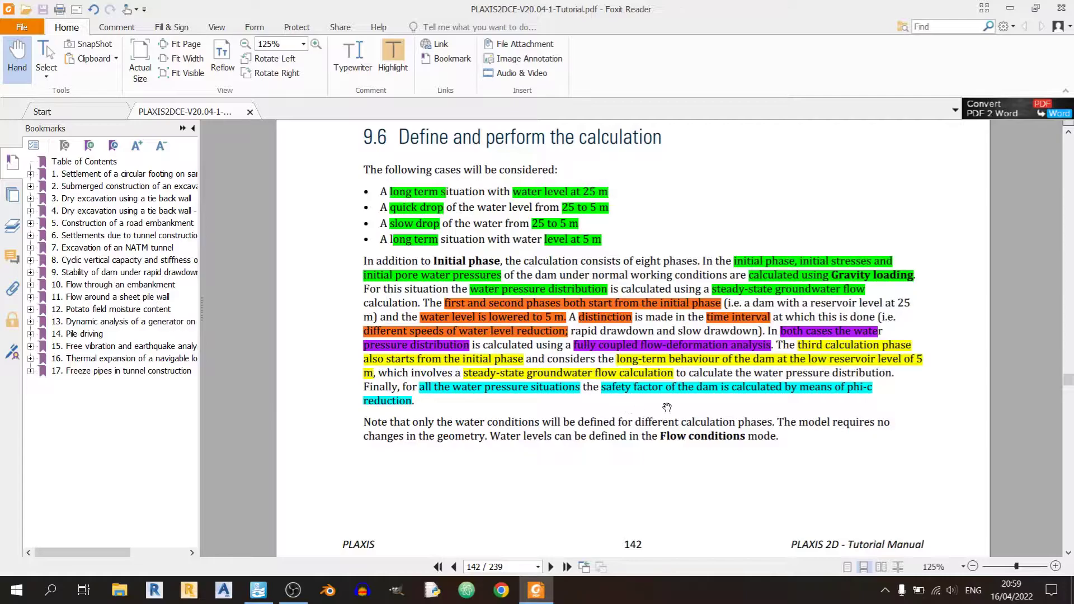
scroll(662, 394, down, 3)
scroll(662, 394, down, 2)
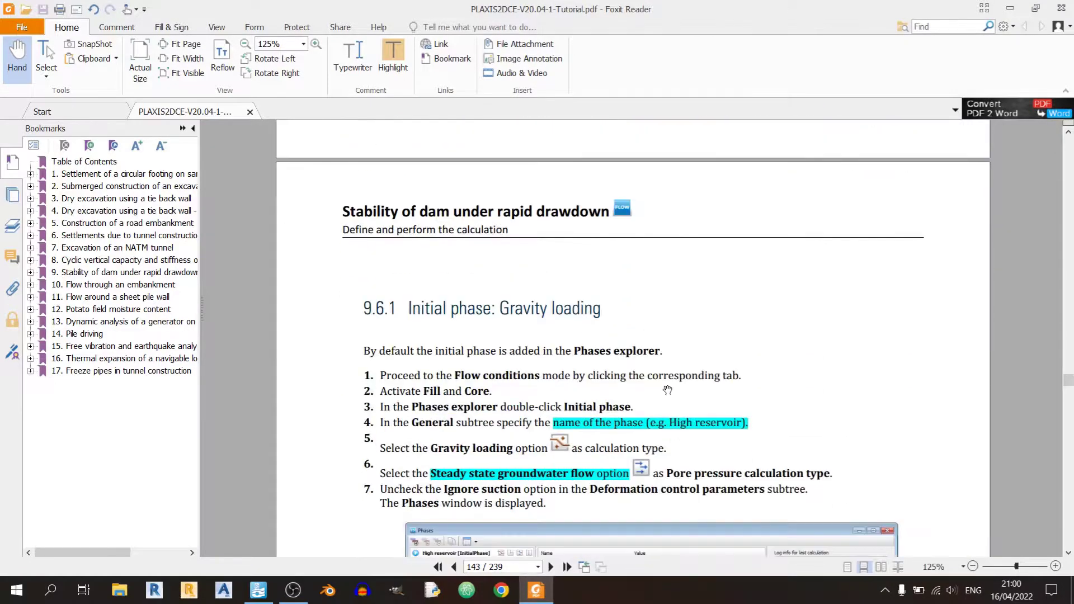
scroll(668, 386, down, 3)
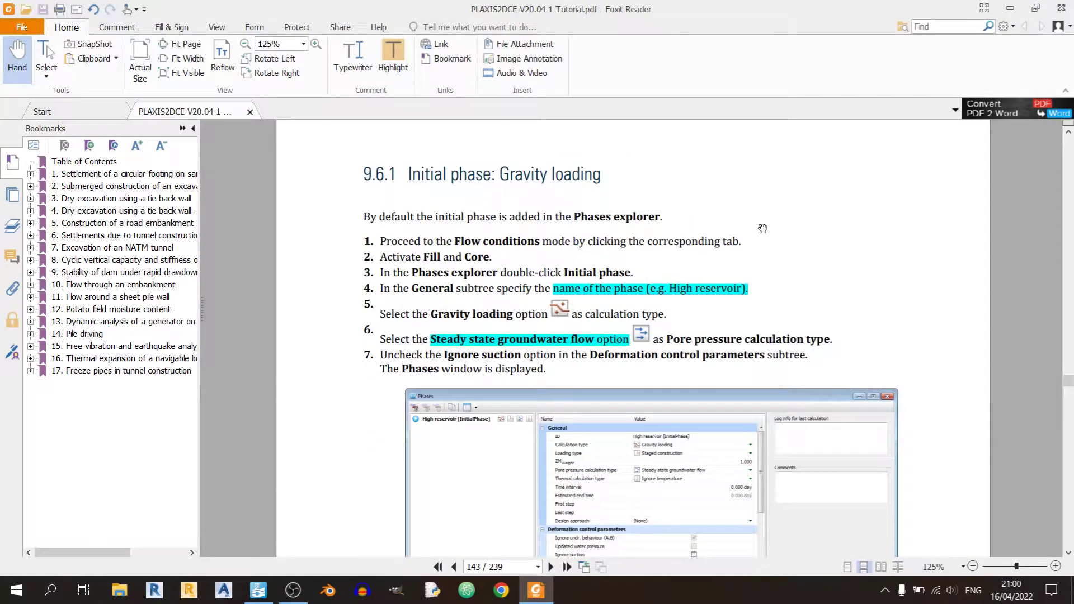
scroll(834, 235, up, 1)
scroll(777, 310, down, 1)
- Return to PLAXIS 2D and set the initial phase's calculation type to Gravity loading in its phase settings
click(536, 591)
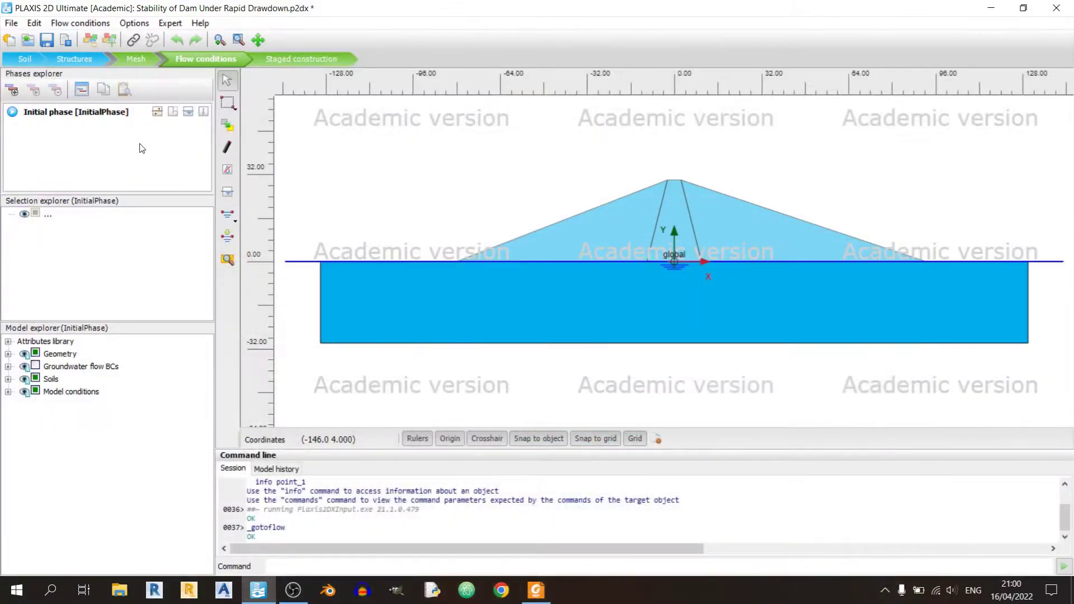
double_click(102, 116)
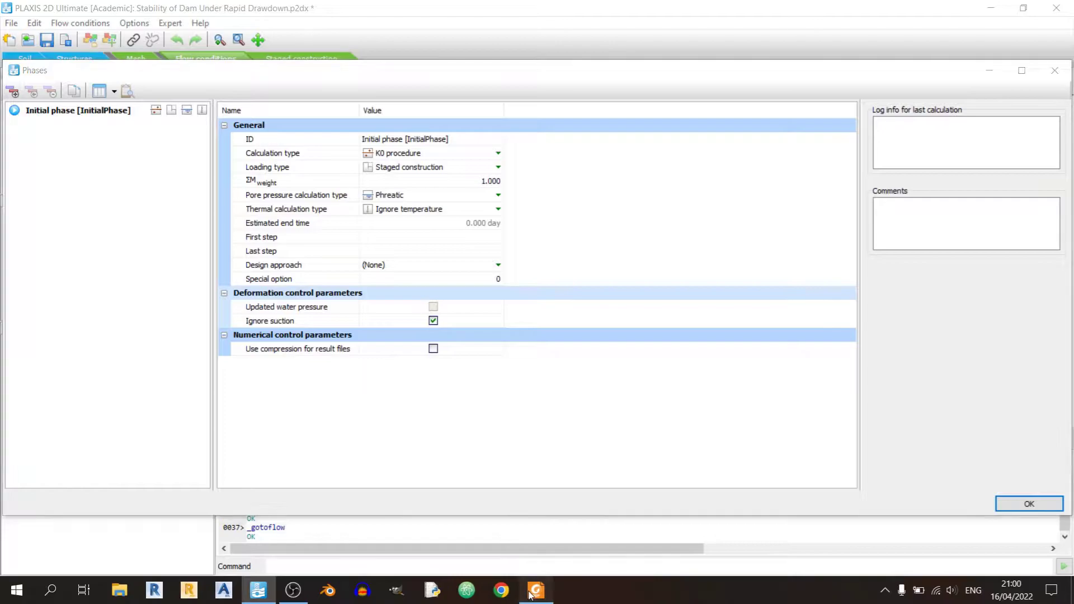
click(536, 591)
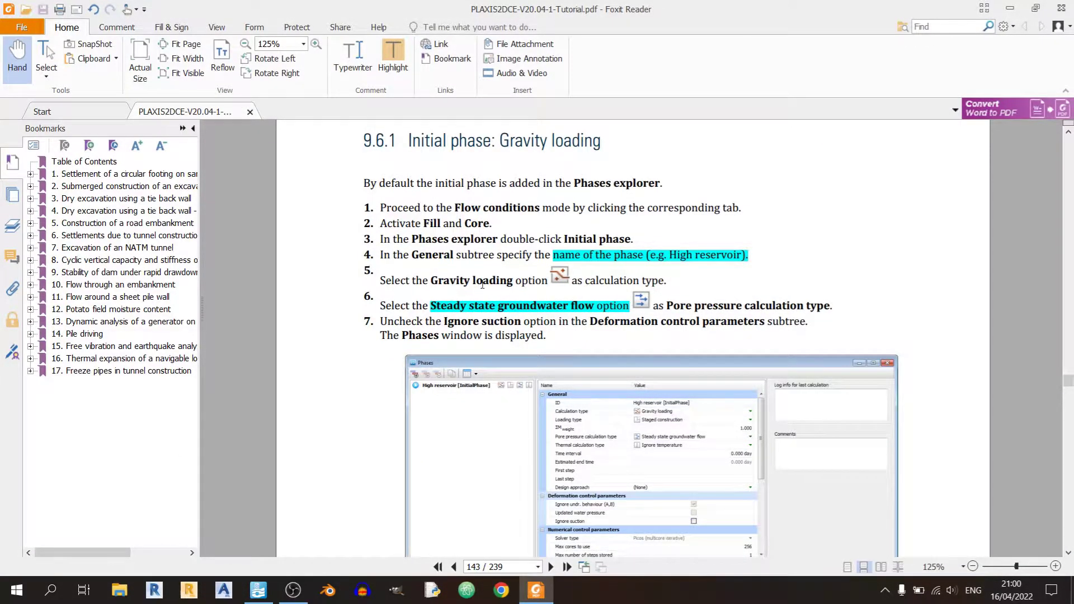
click(536, 591)
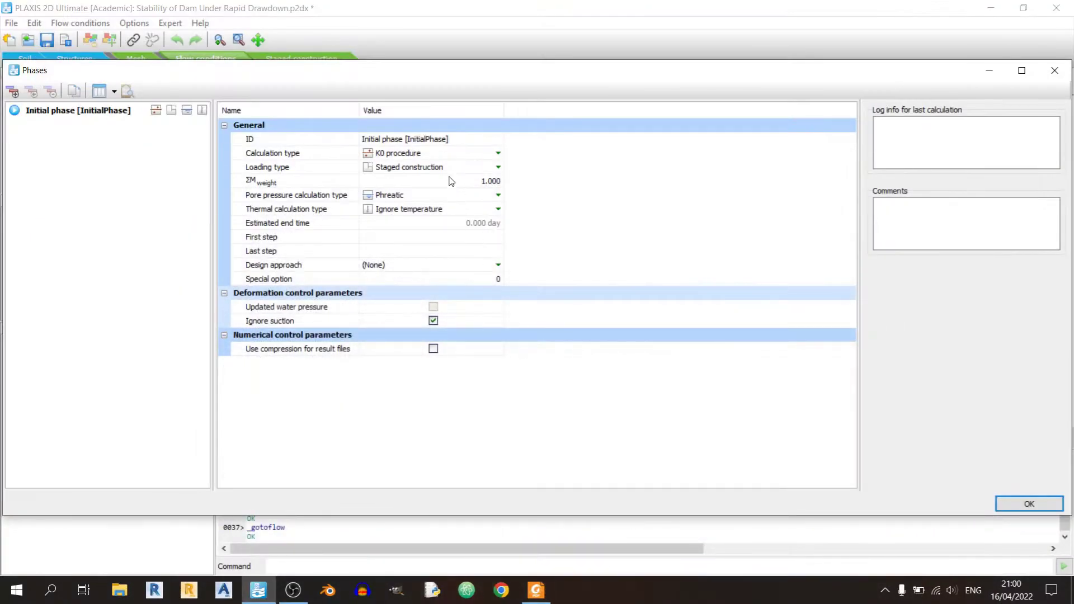
click(448, 155)
click(448, 156)
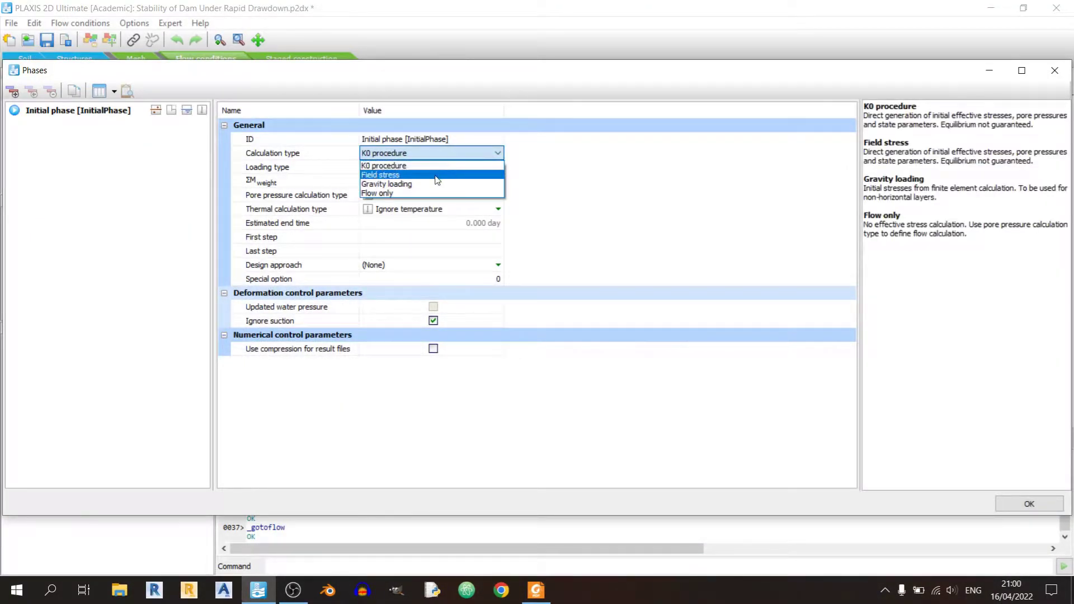
click(386, 184)
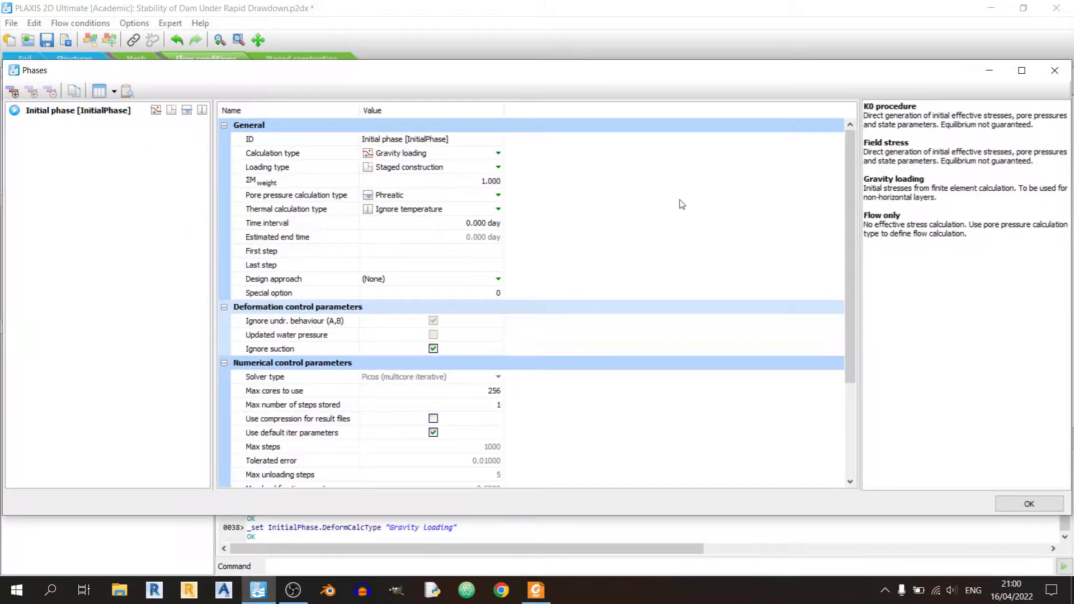
- Check the manual's instruction and set the initial phase's pore pressure calculation type to Steady state groundwater flow
click(536, 591)
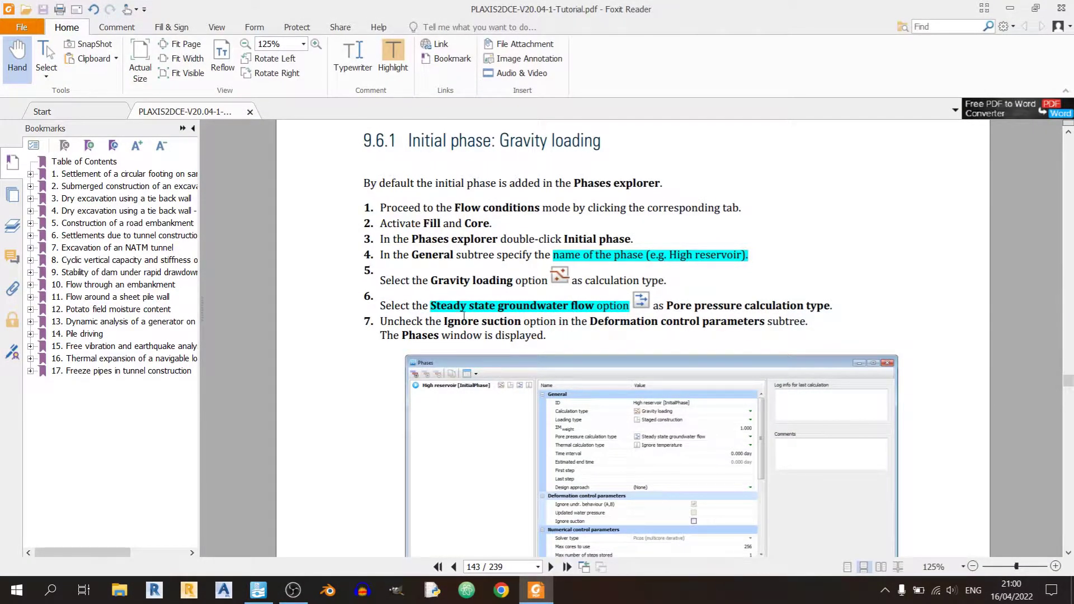
click(536, 590)
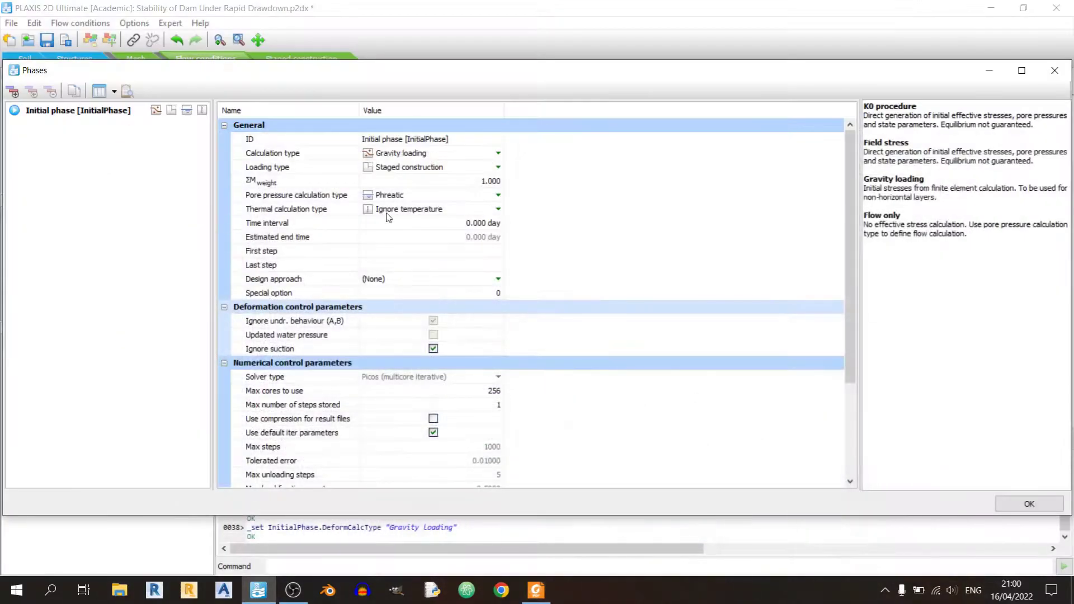
click(421, 197)
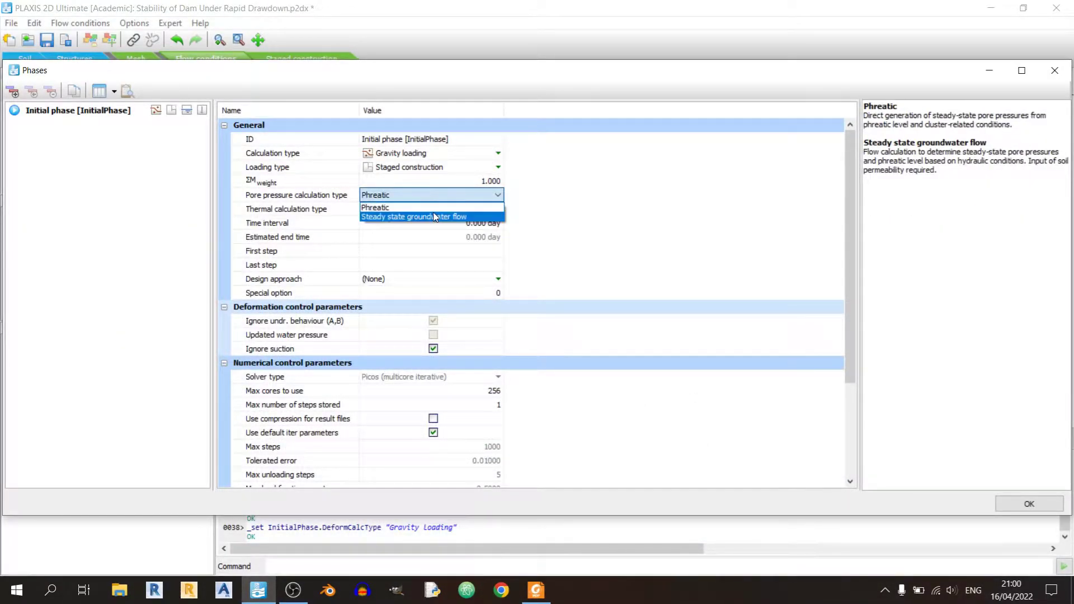
click(432, 214)
- Consult the manual and disable Ignore suction in the initial phase's deformation control parameters
click(536, 591)
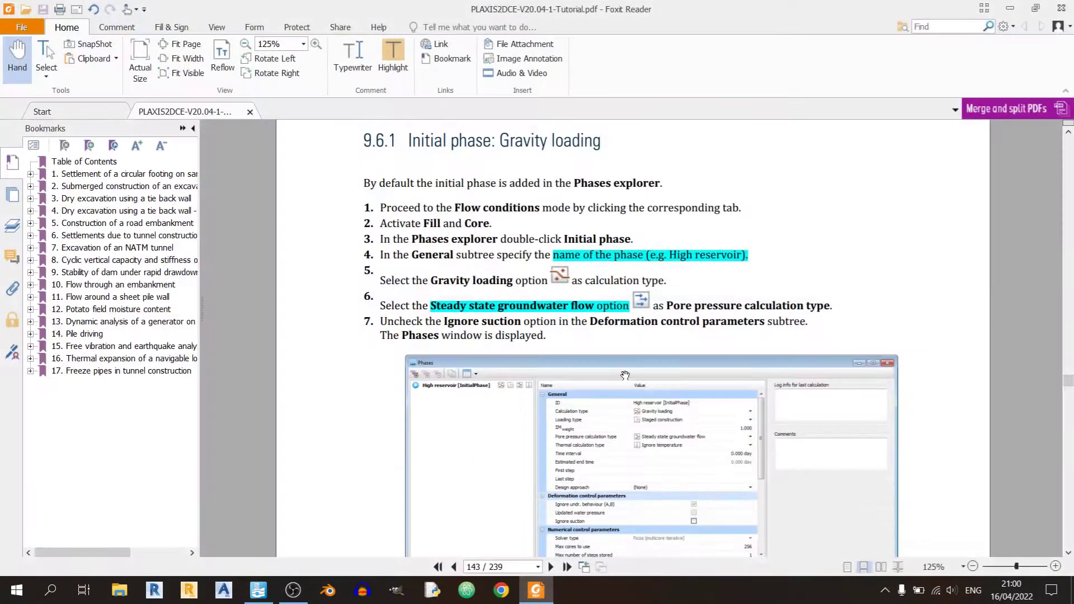
scroll(625, 375, down, 1)
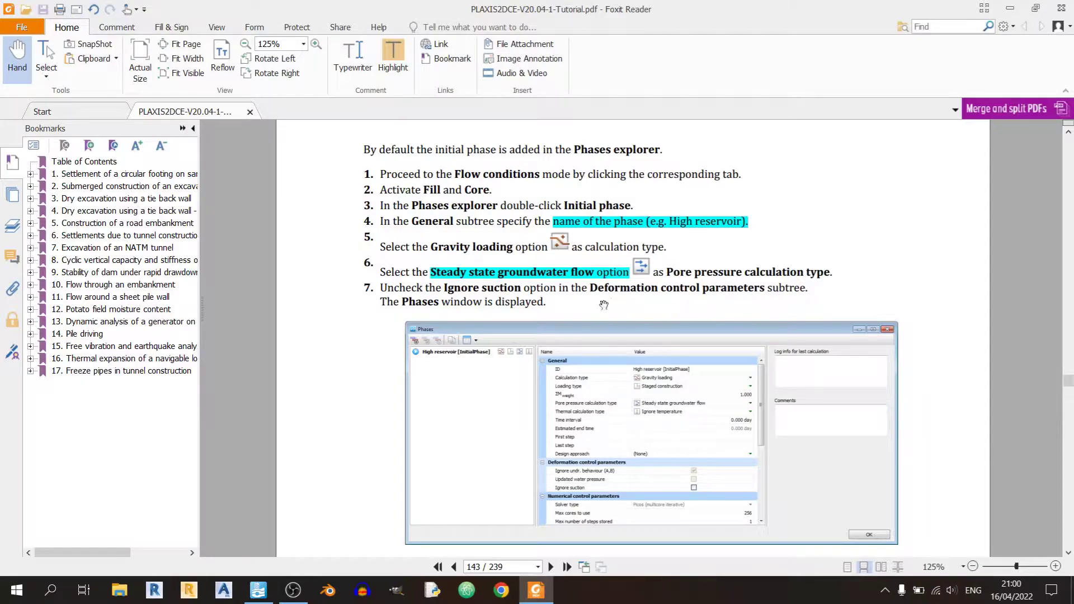
click(536, 591)
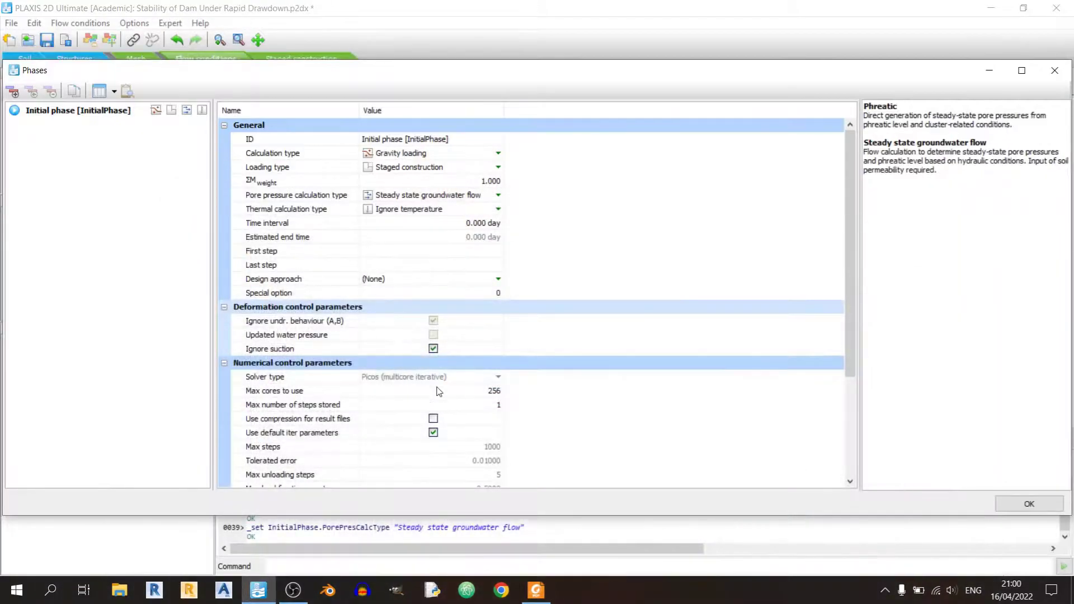
click(434, 349)
- Compare the remaining initial phase settings with the manual, then accept them and close the Phases window
click(536, 591)
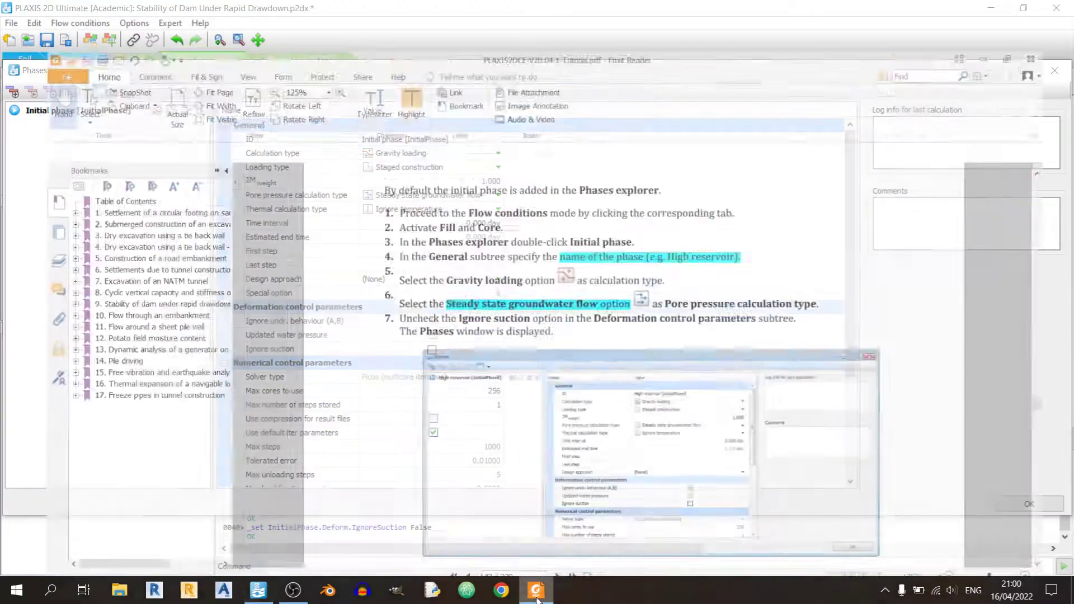
click(536, 591)
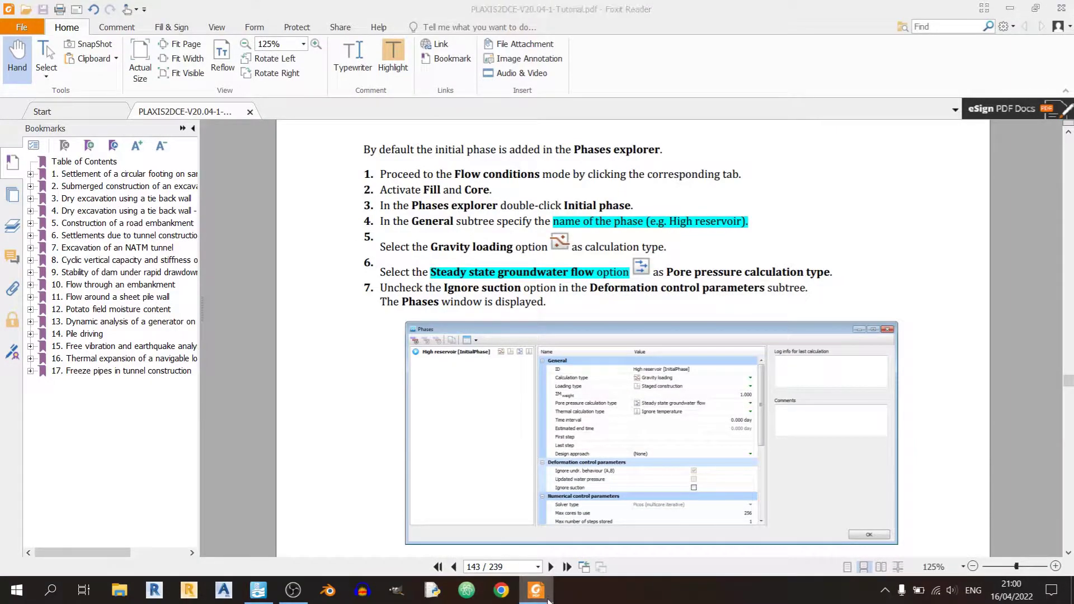
scroll(561, 353, down, 3)
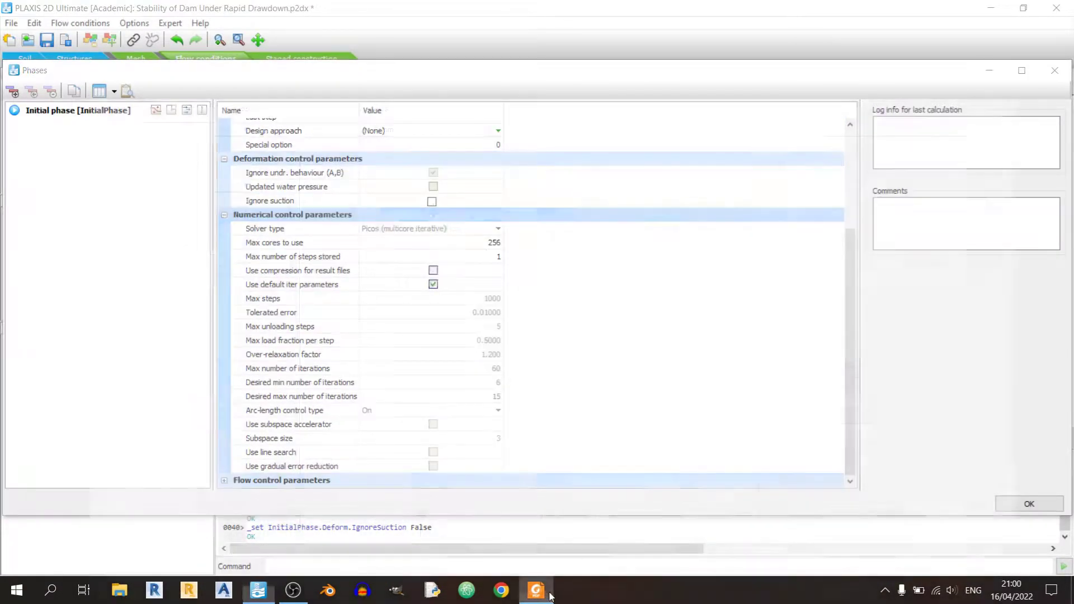
click(536, 591)
scroll(618, 371, down, 5)
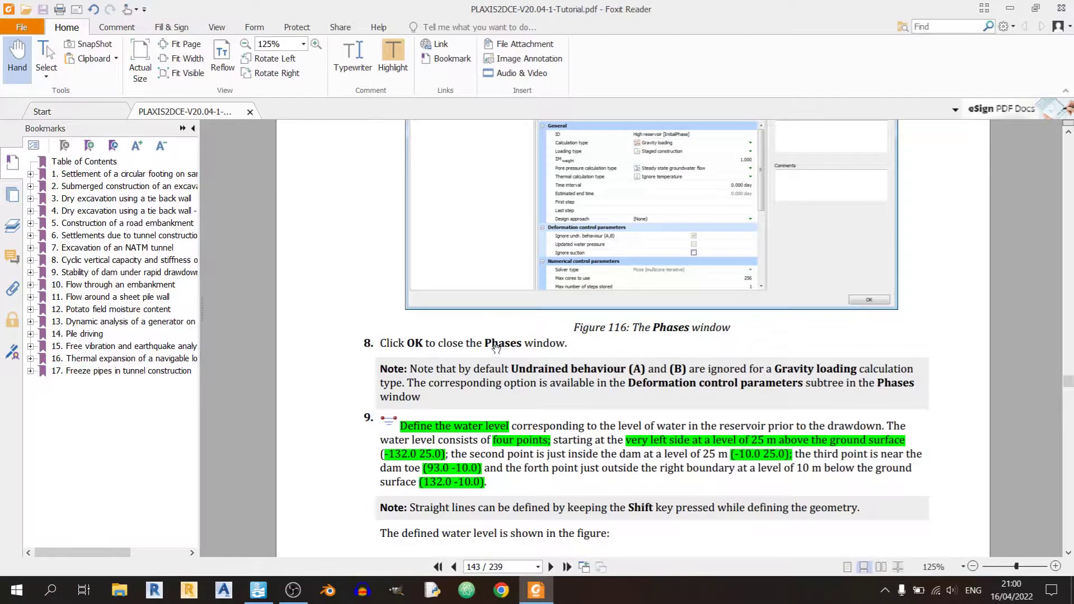
click(536, 591)
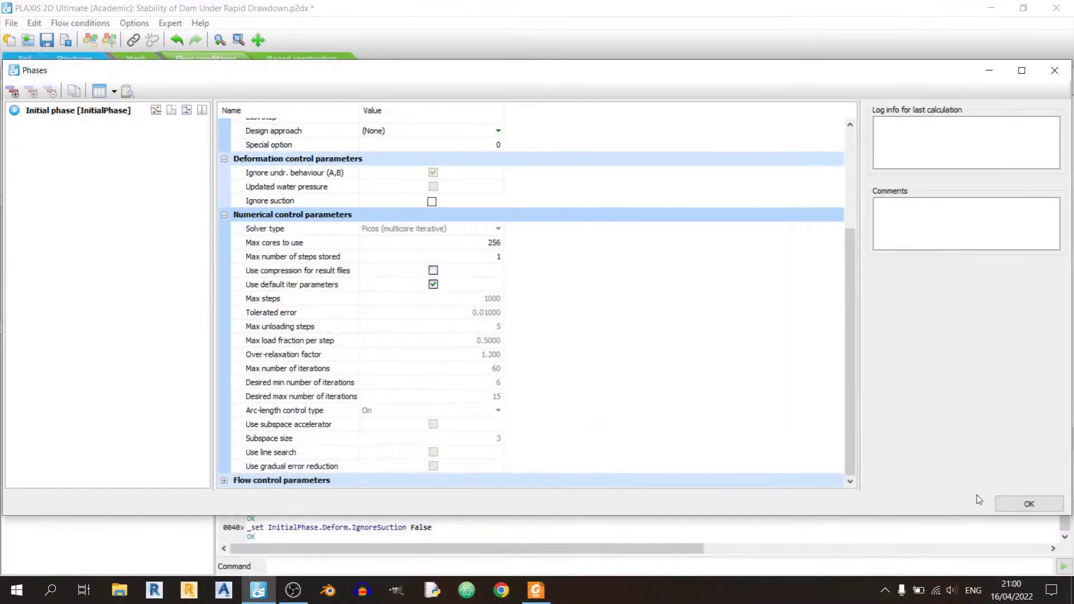
click(1005, 503)
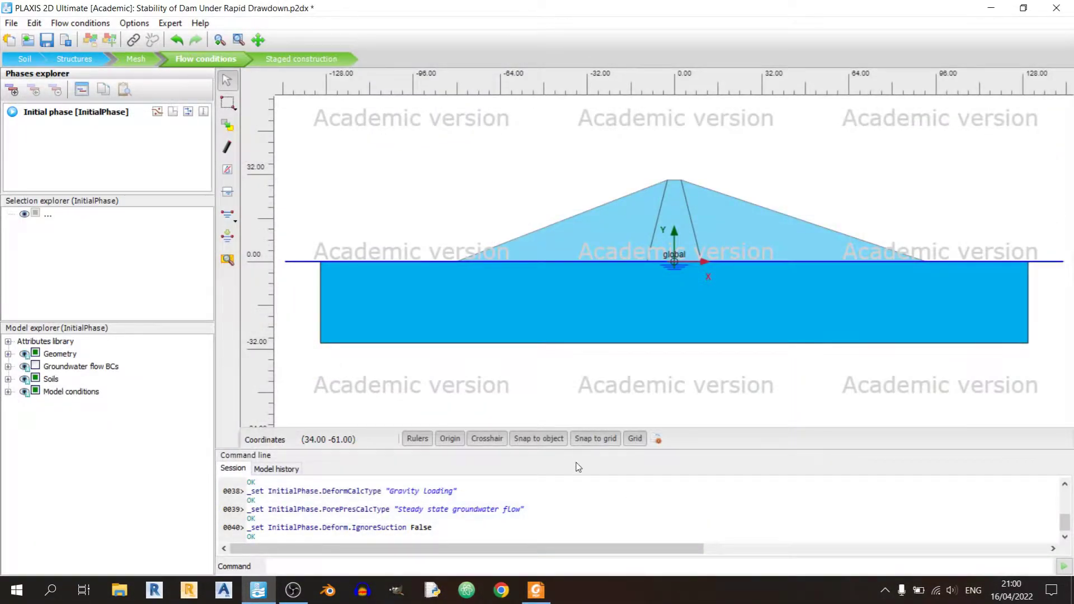
- Look up the water level coordinates in the manual and start a new water level with its first point at (-132, 25)
click(537, 593)
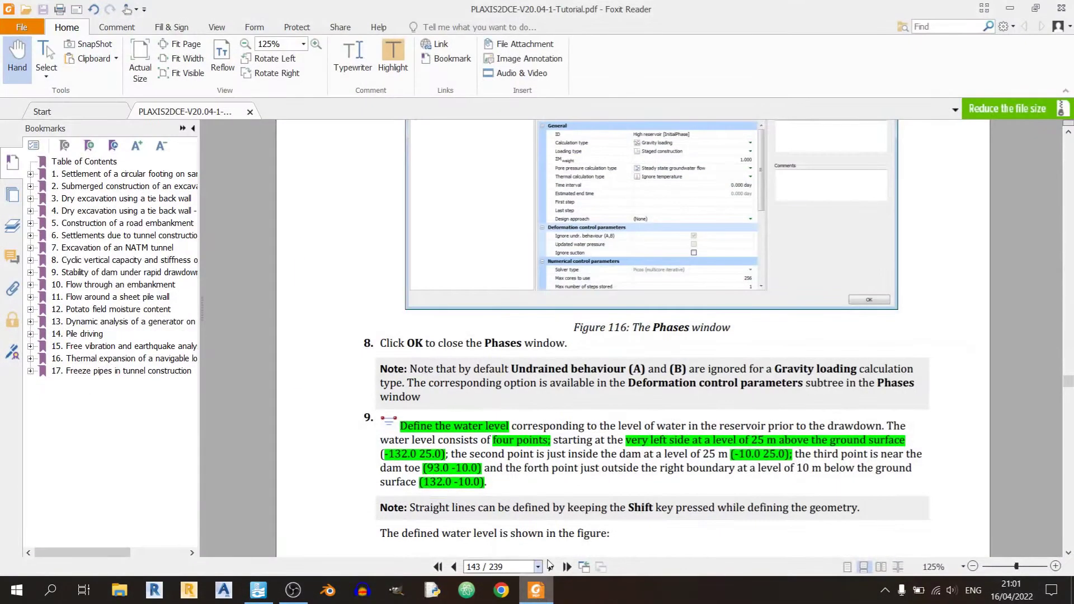
scroll(561, 500, down, 2)
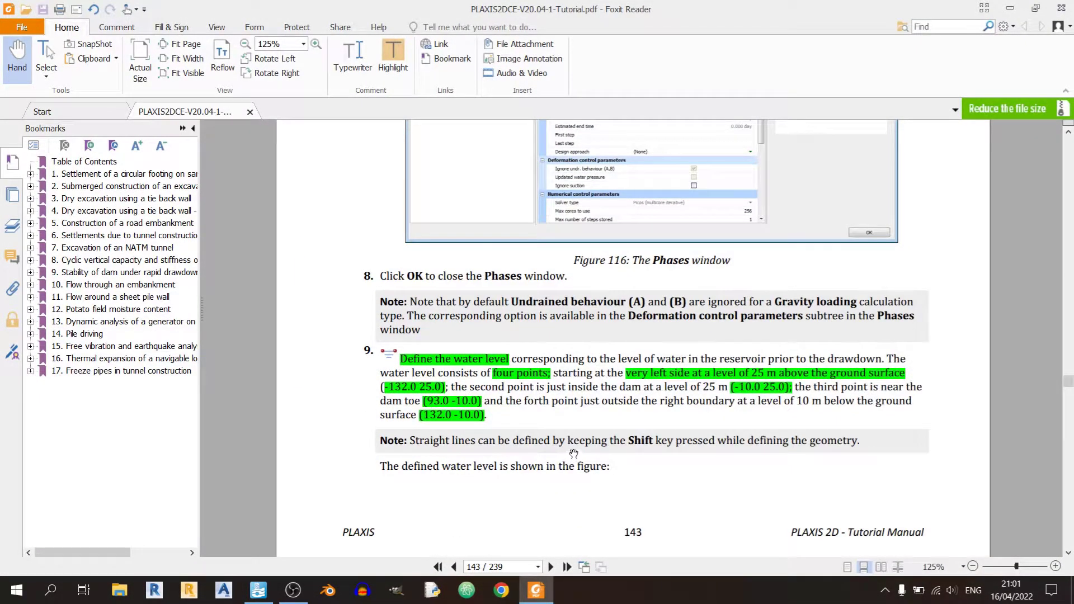
scroll(565, 447, down, 2)
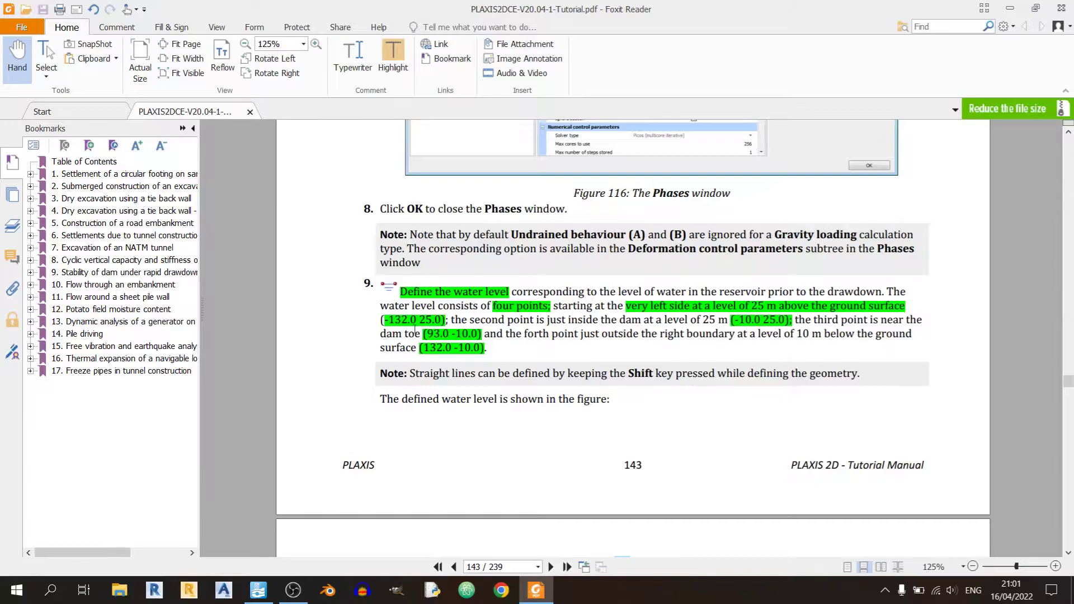
key(alt+Tab)
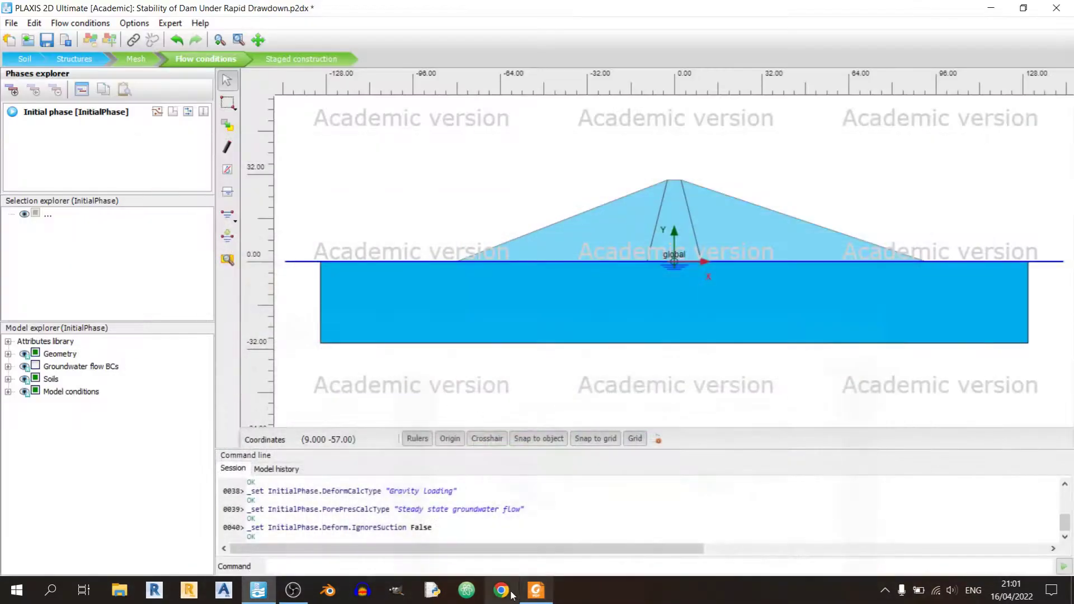
click(232, 219)
click(279, 217)
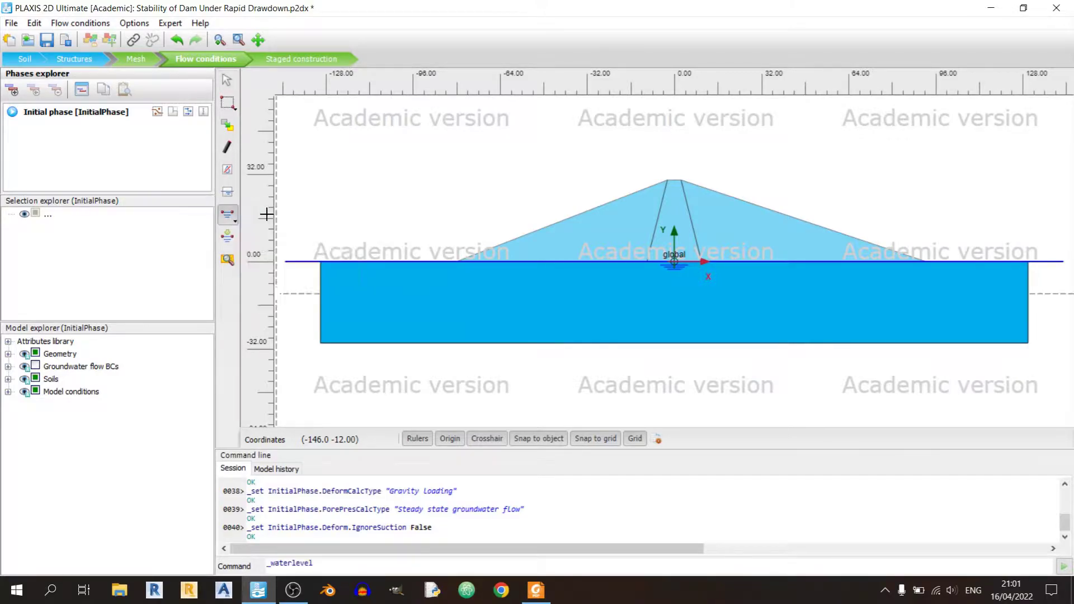
click(534, 597)
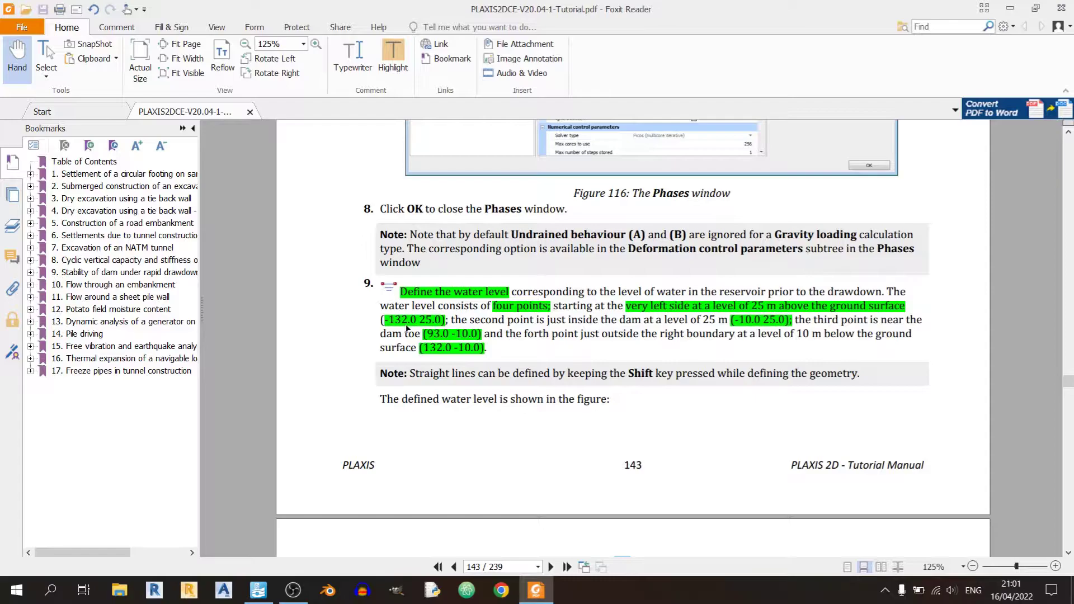
click(536, 591)
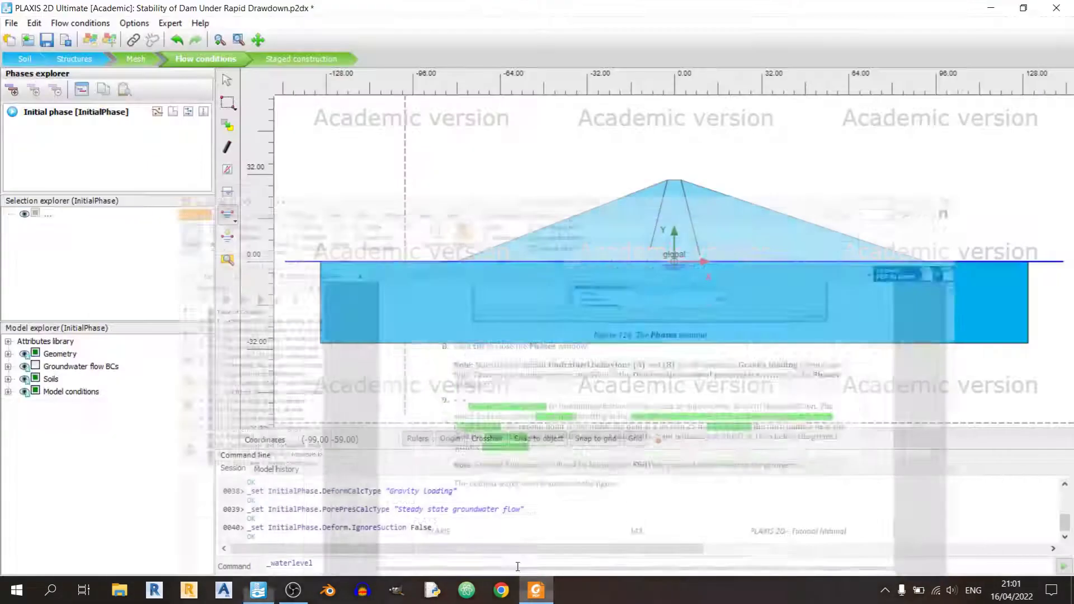
scroll(399, 209, up, 2)
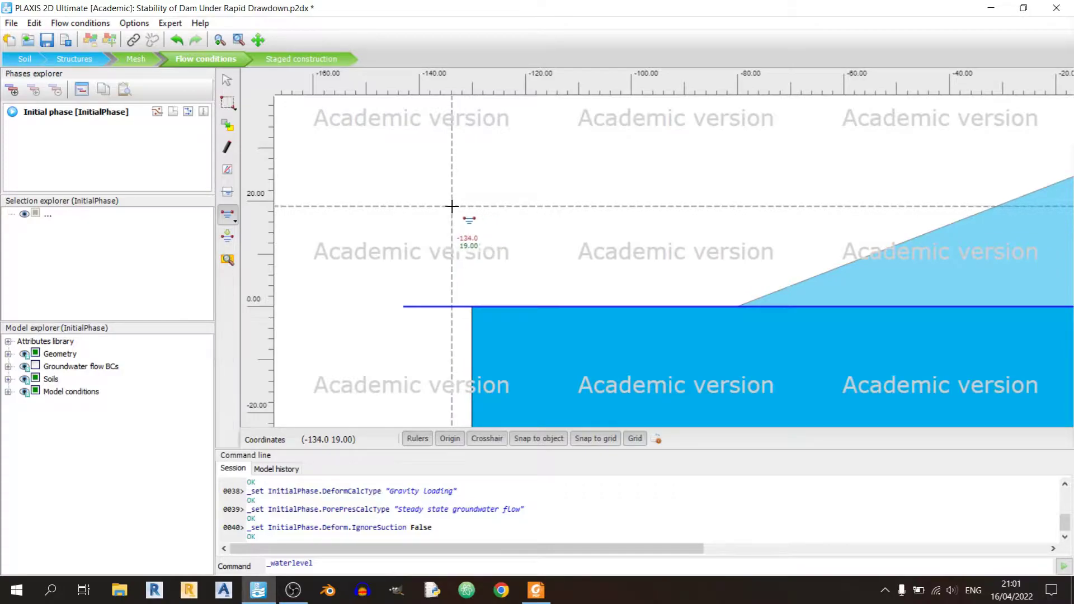
click(459, 175)
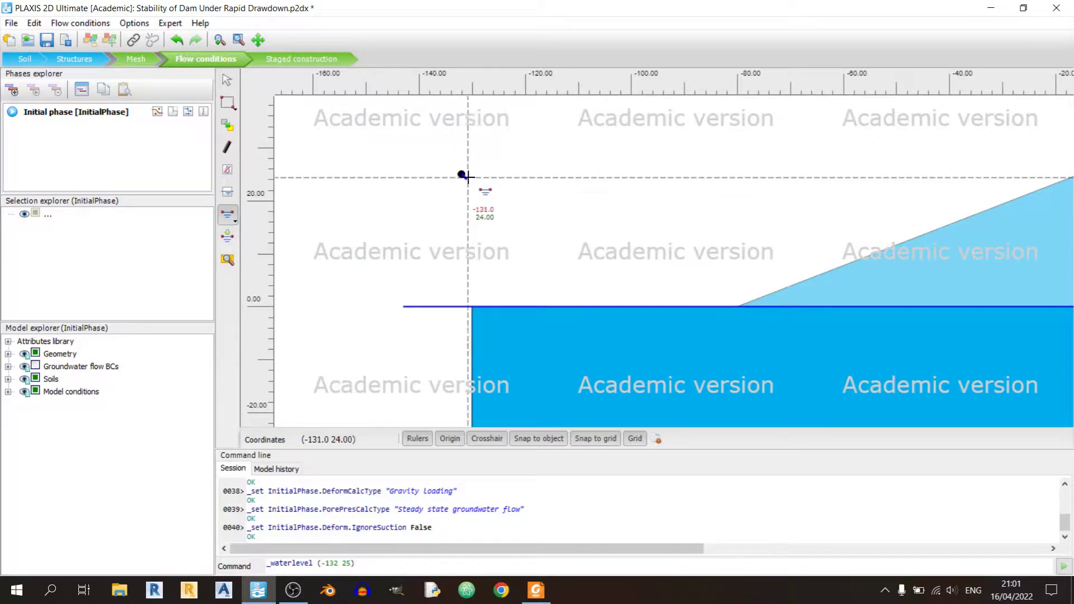
- Check the manual for the second water level coordinate and place that point at (-10, 25), just inside the dam
click(536, 590)
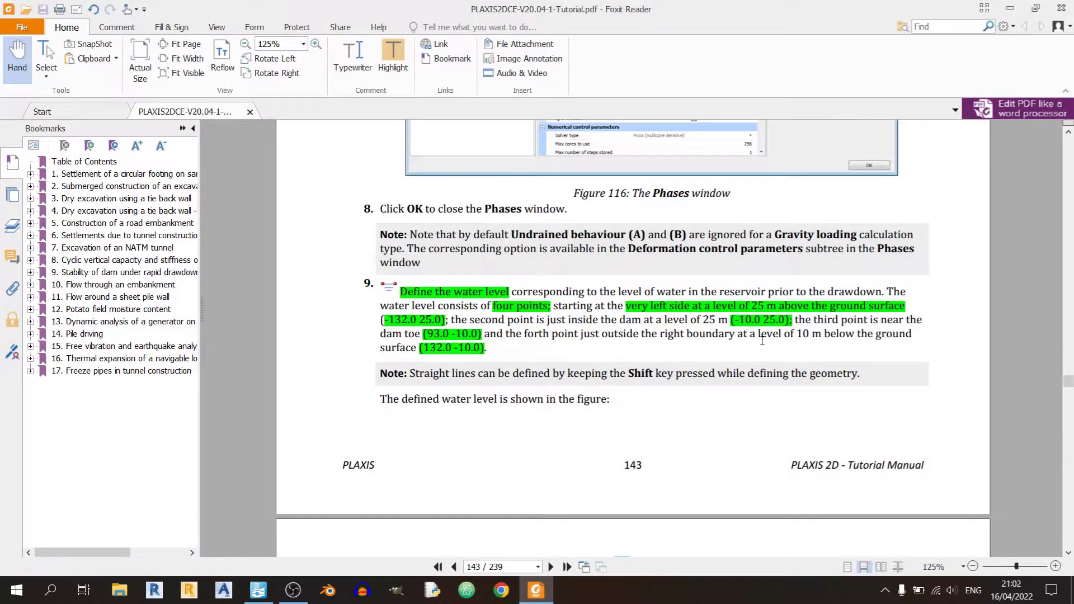
key(alt+Tab)
scroll(586, 336, up, 2)
scroll(708, 261, down, 3)
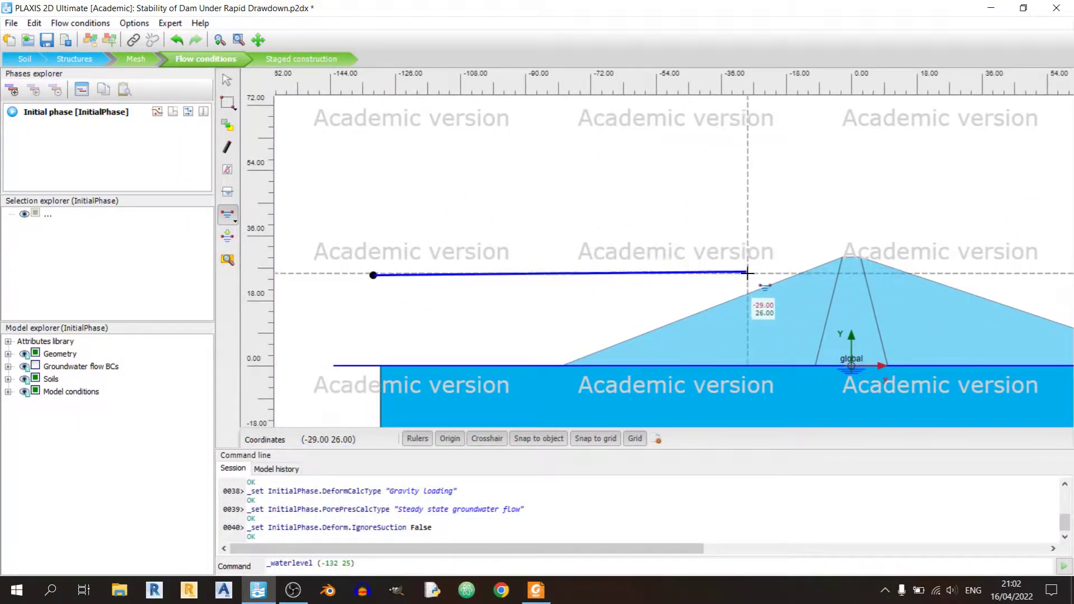
click(815, 276)
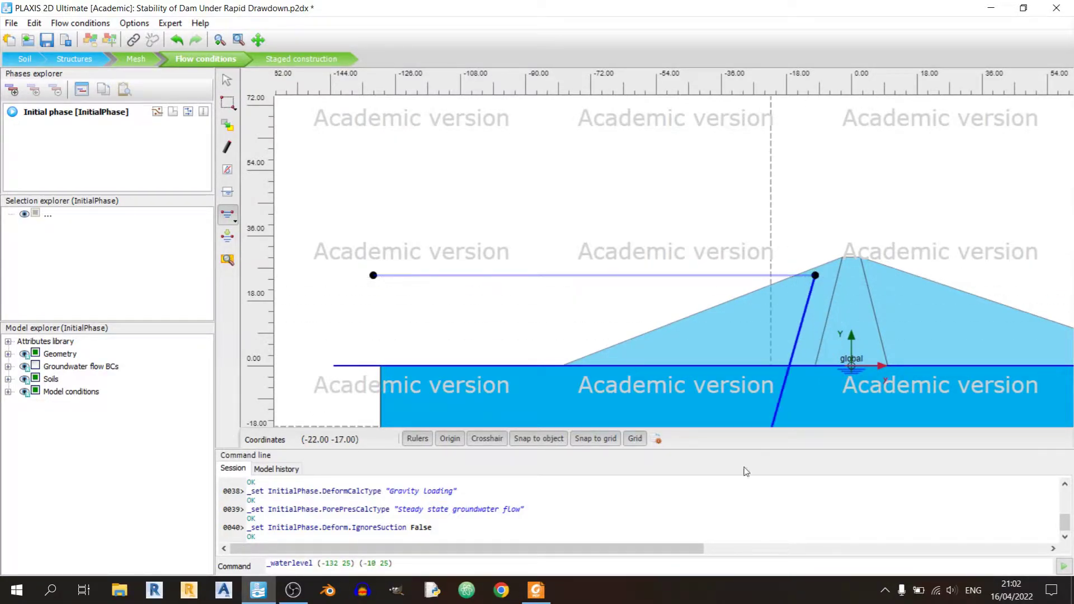
- Following the manual's coordinates, add water level points at (93, -10) and (132, -10), and finish the line
click(539, 591)
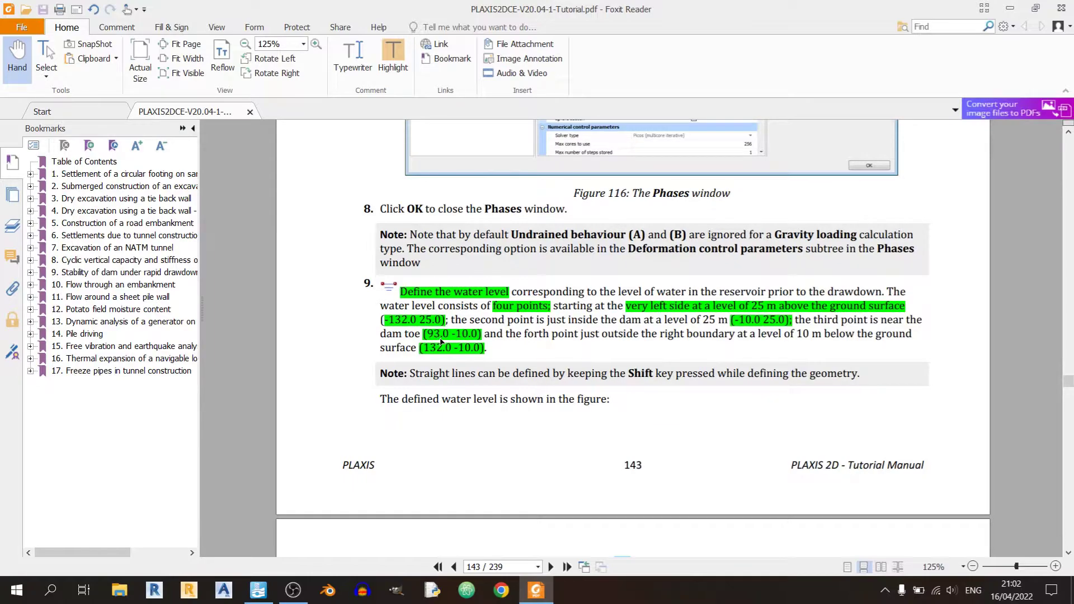
click(536, 591)
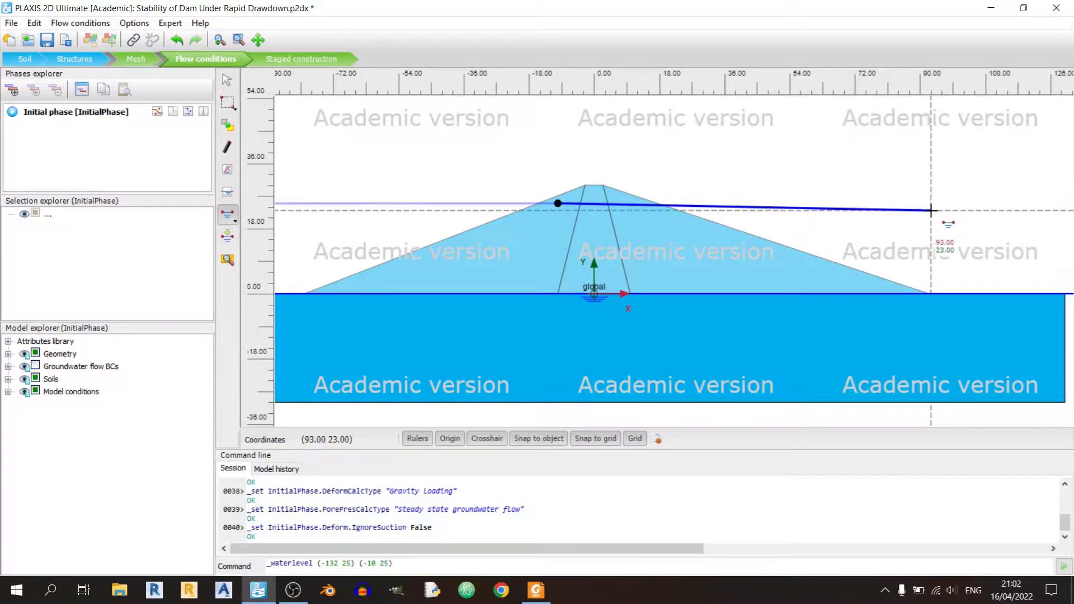
click(930, 329)
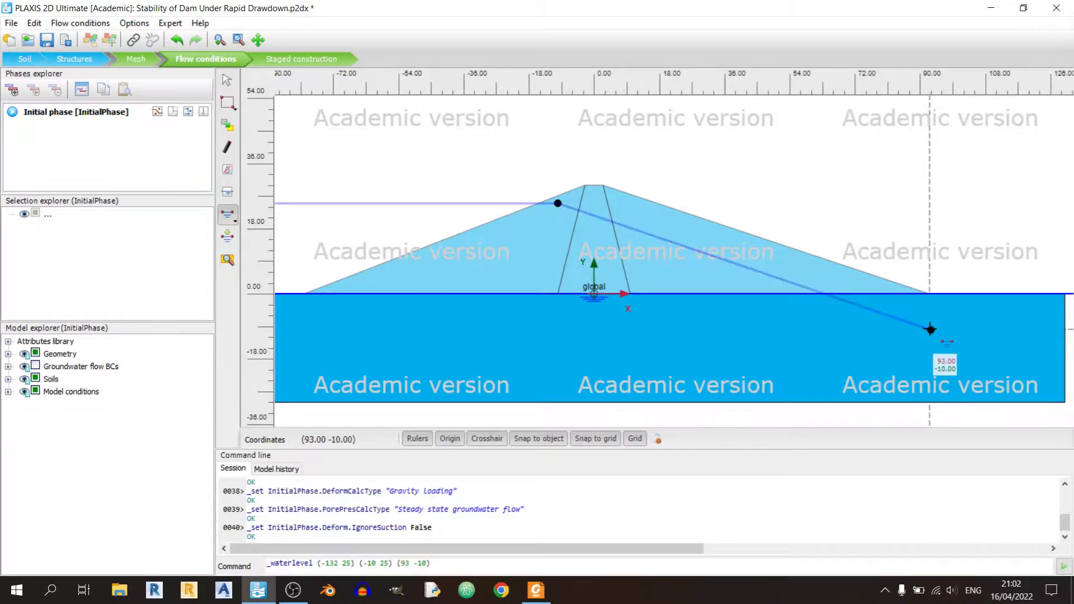
click(536, 590)
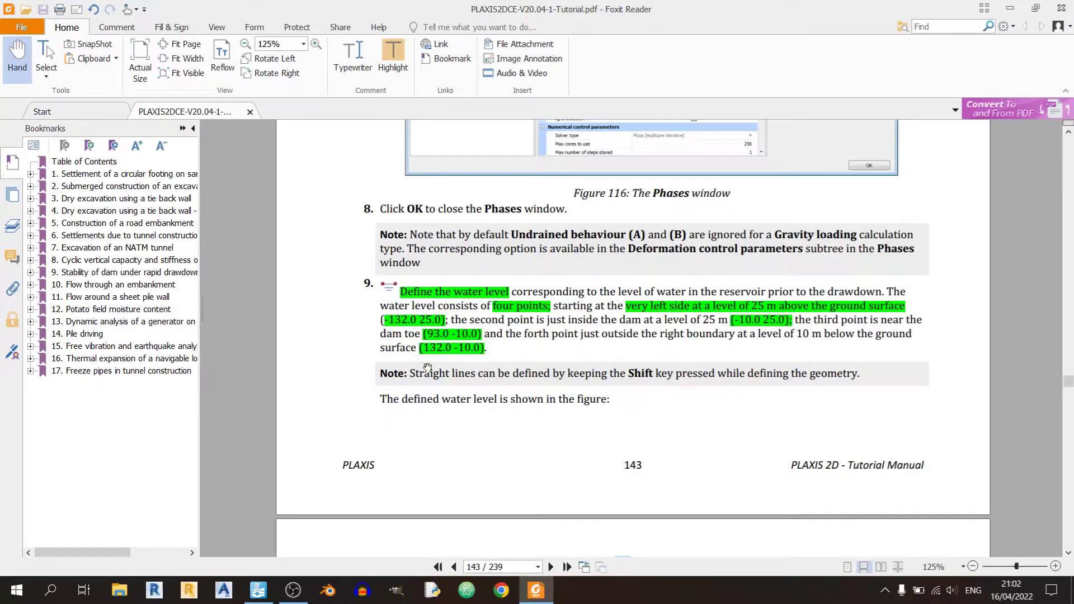
click(536, 590)
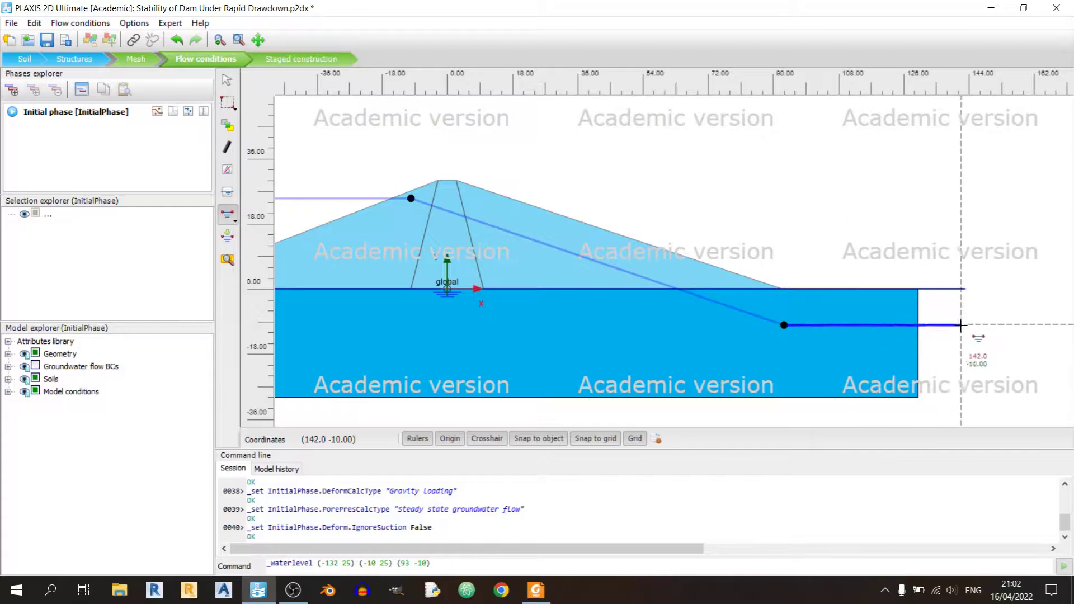
click(924, 324)
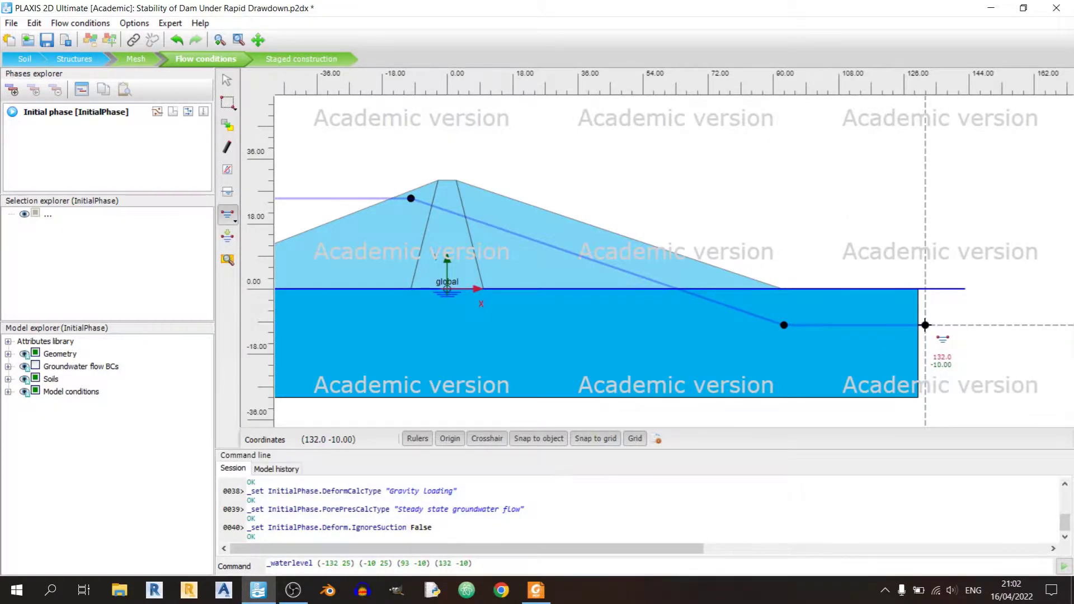
right_click(993, 377)
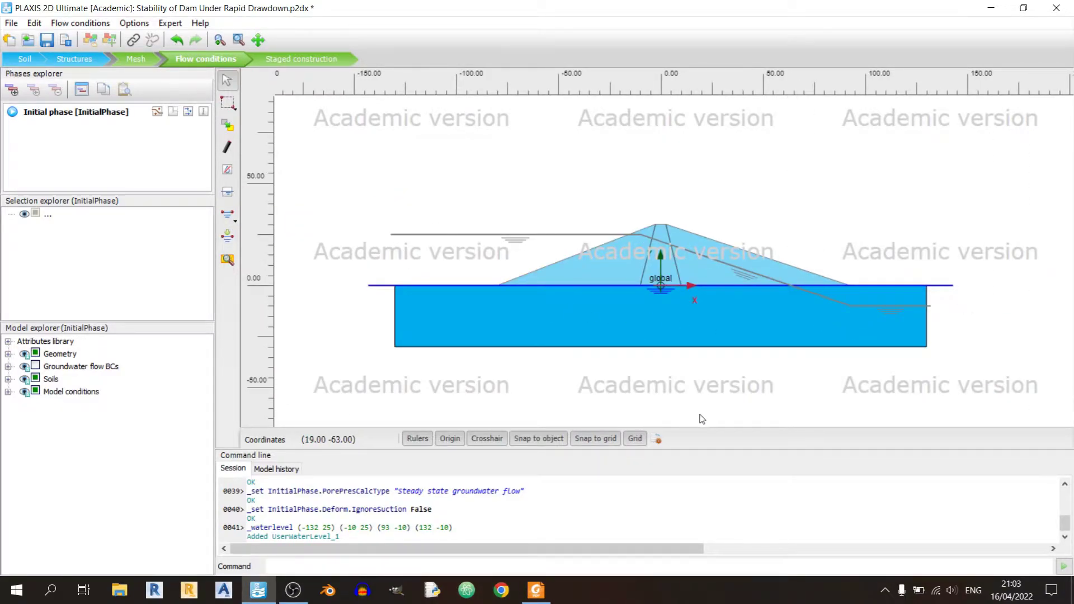
- Read the manual's next instruction and make the created reservoir water level global for the initial phase
click(536, 590)
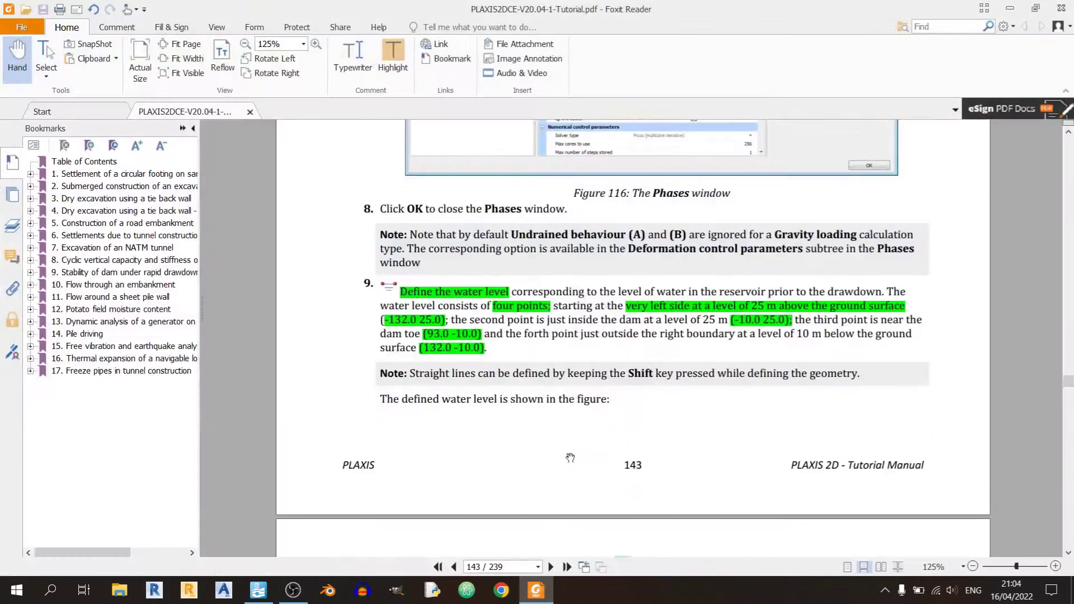
scroll(575, 446, down, 1)
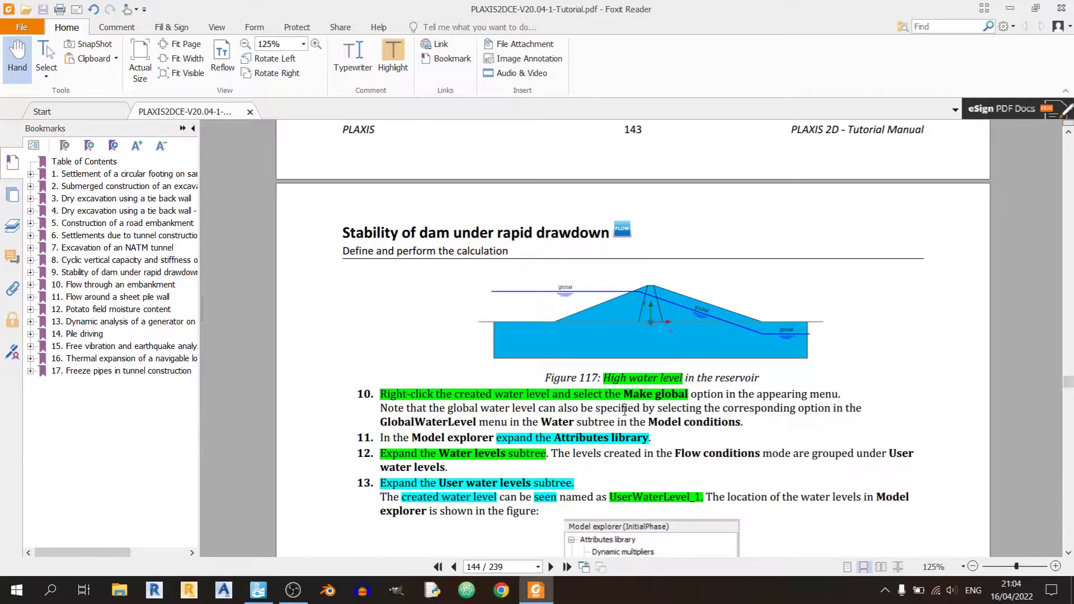
click(520, 588)
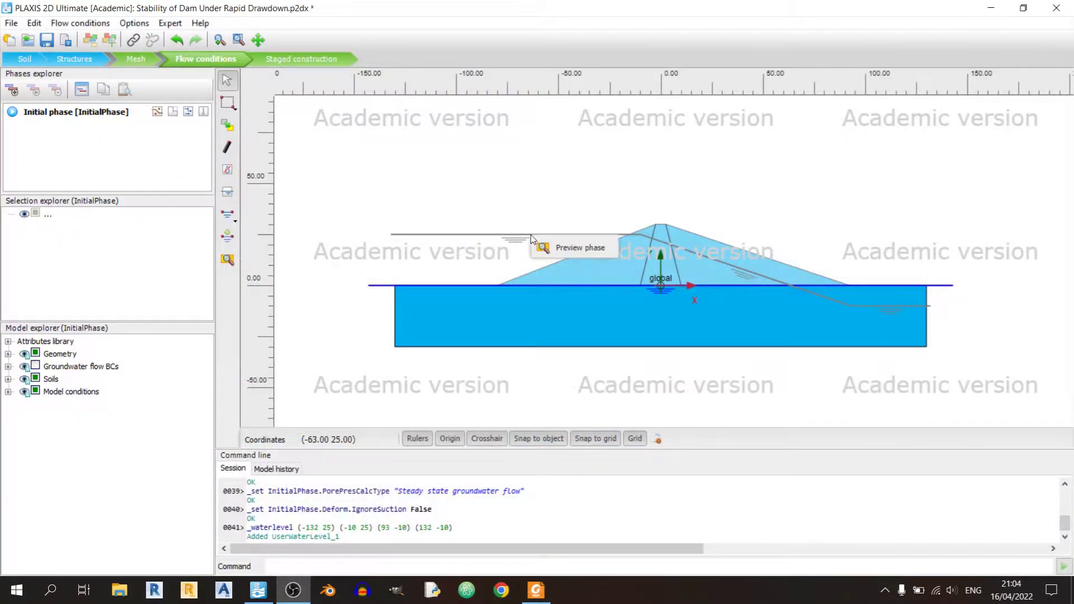
right_click(522, 239)
click(538, 290)
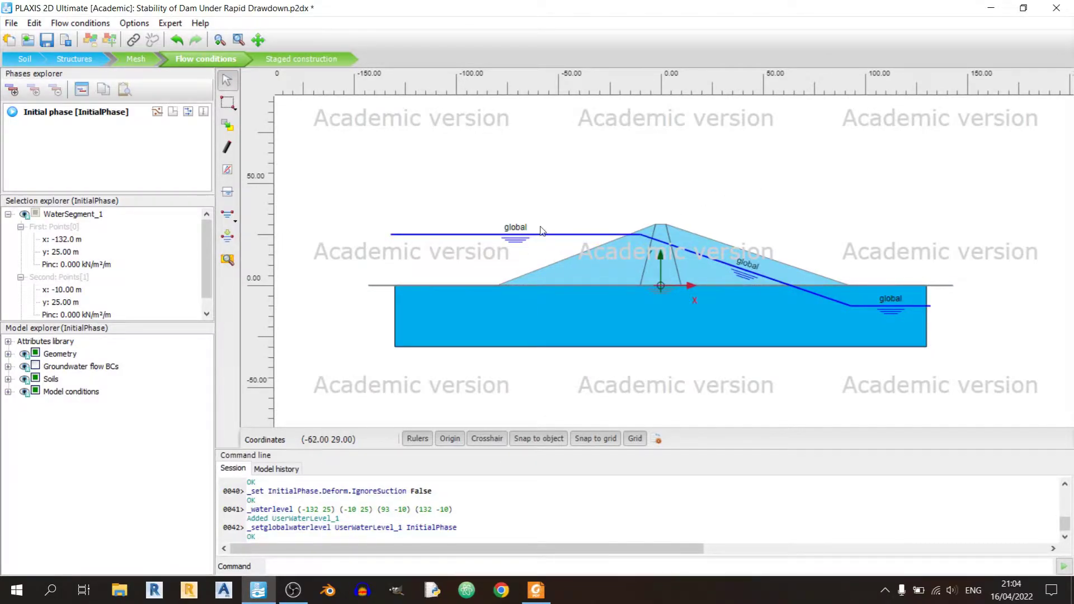
- Check the manual's following step and expand the Attributes library in the Model explorer
click(536, 591)
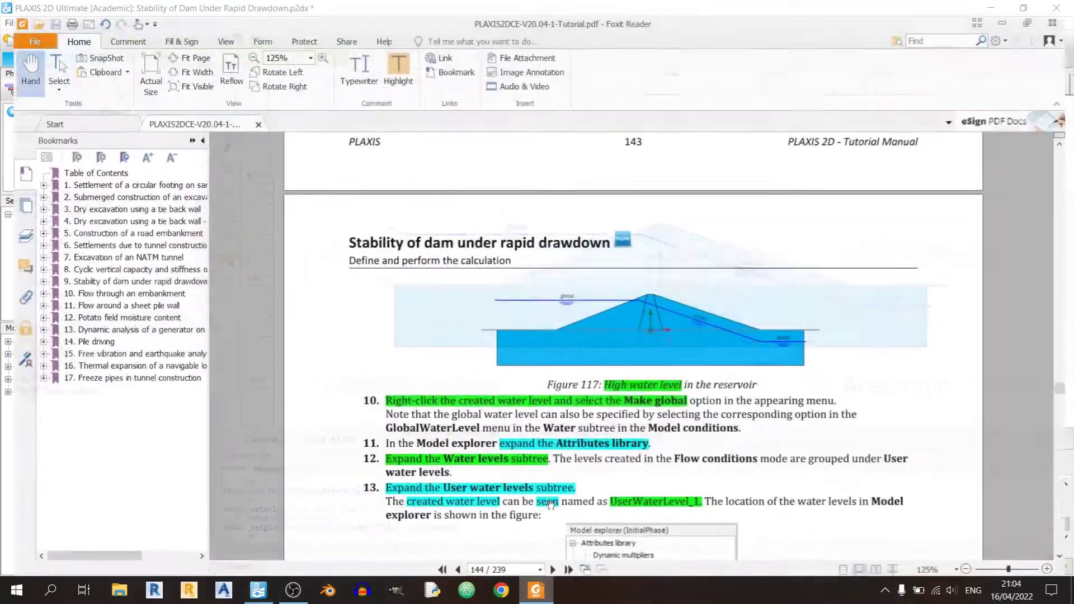
scroll(597, 408, down, 3)
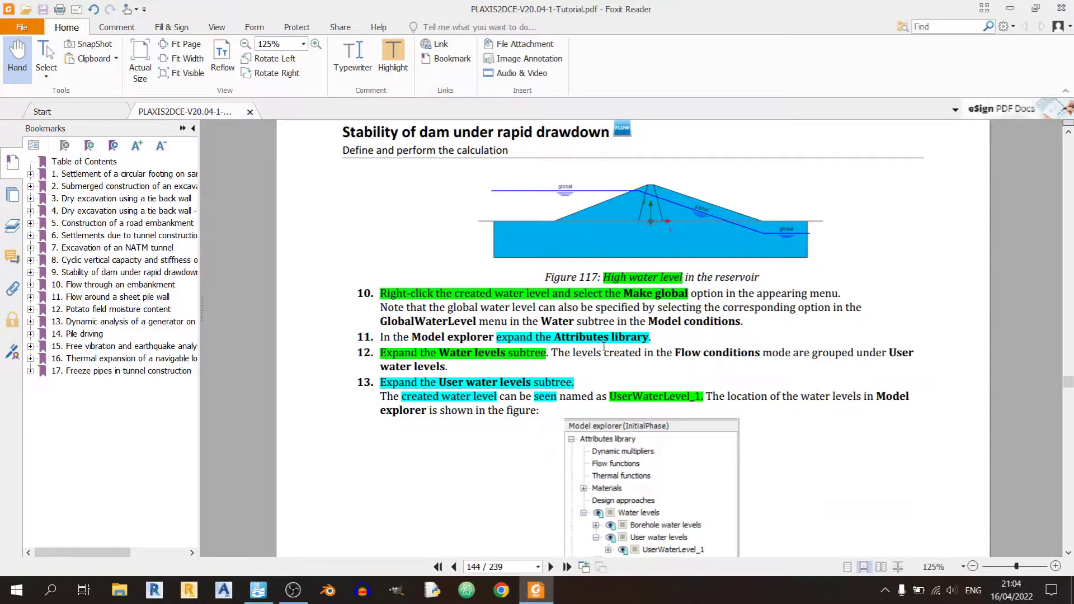
key(alt+Tab)
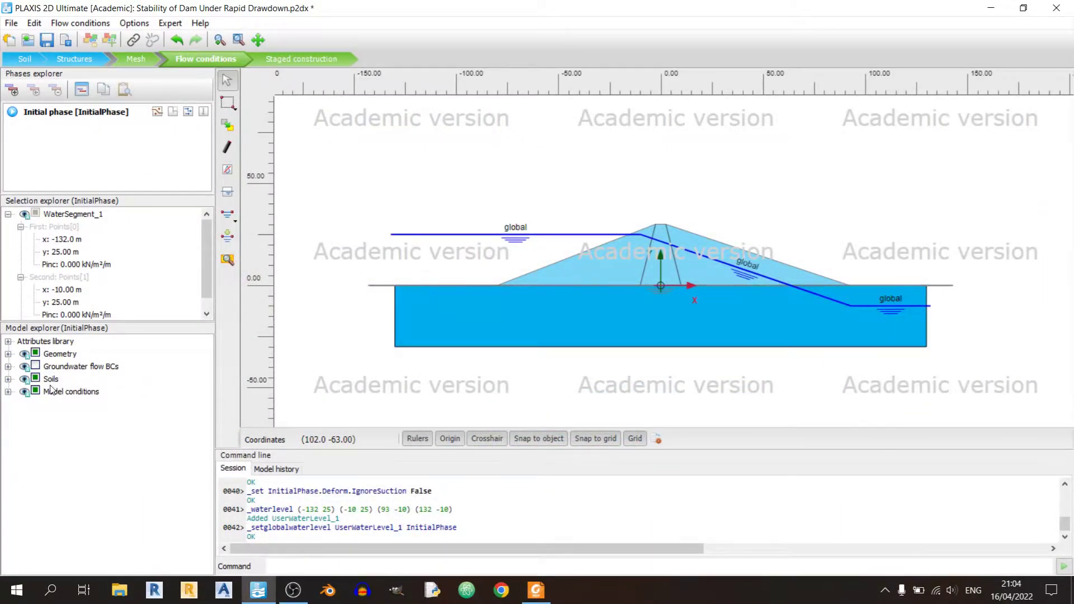
click(8, 341)
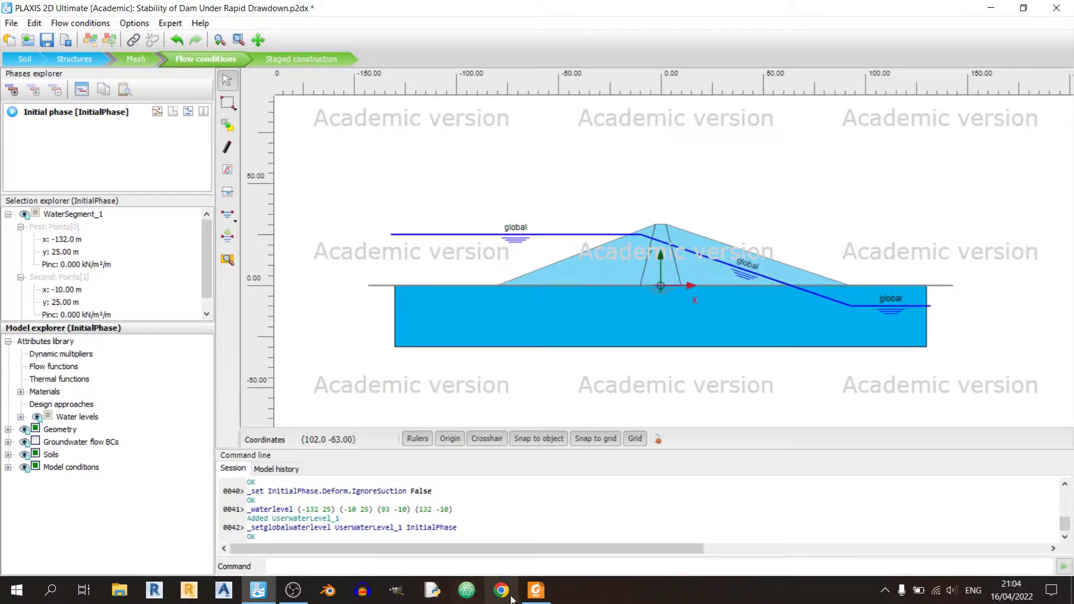
- Consult the manual and expand the Water levels and User water levels subtrees down to the created water level's segments
click(536, 590)
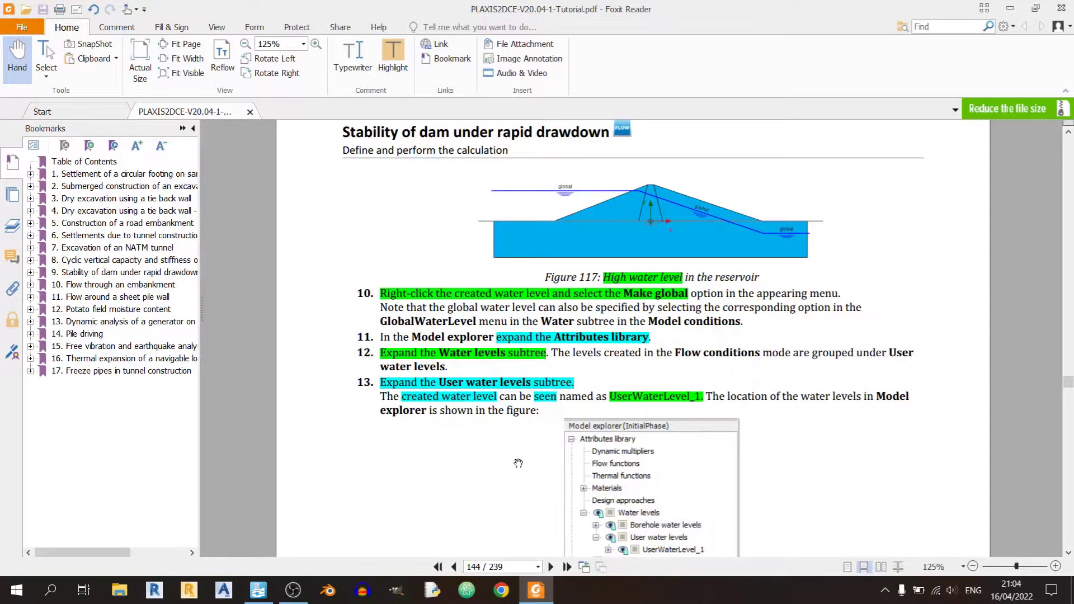
scroll(486, 458, down, 3)
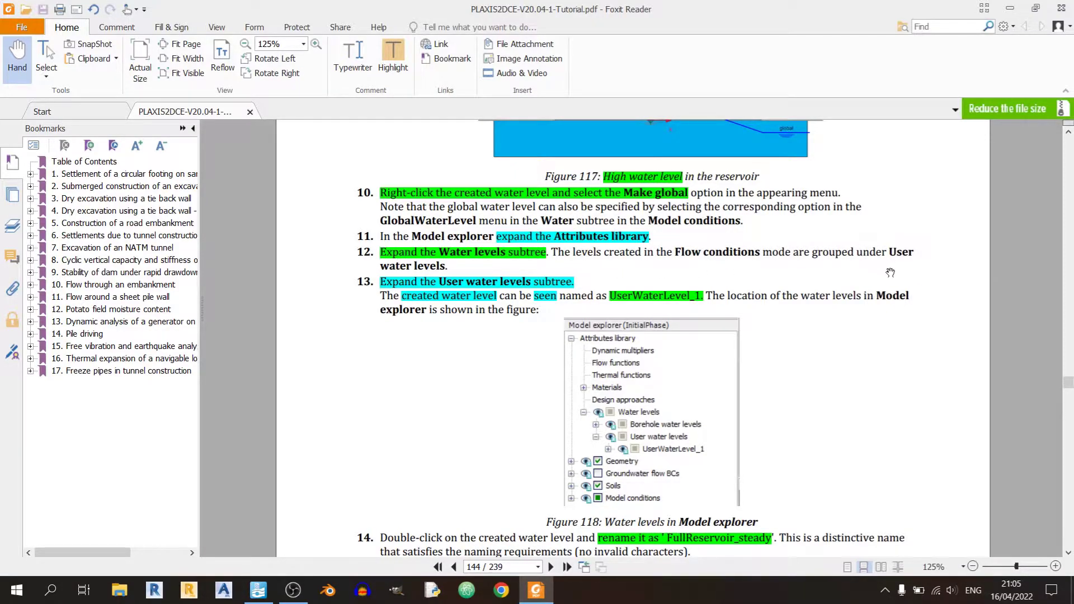
click(536, 590)
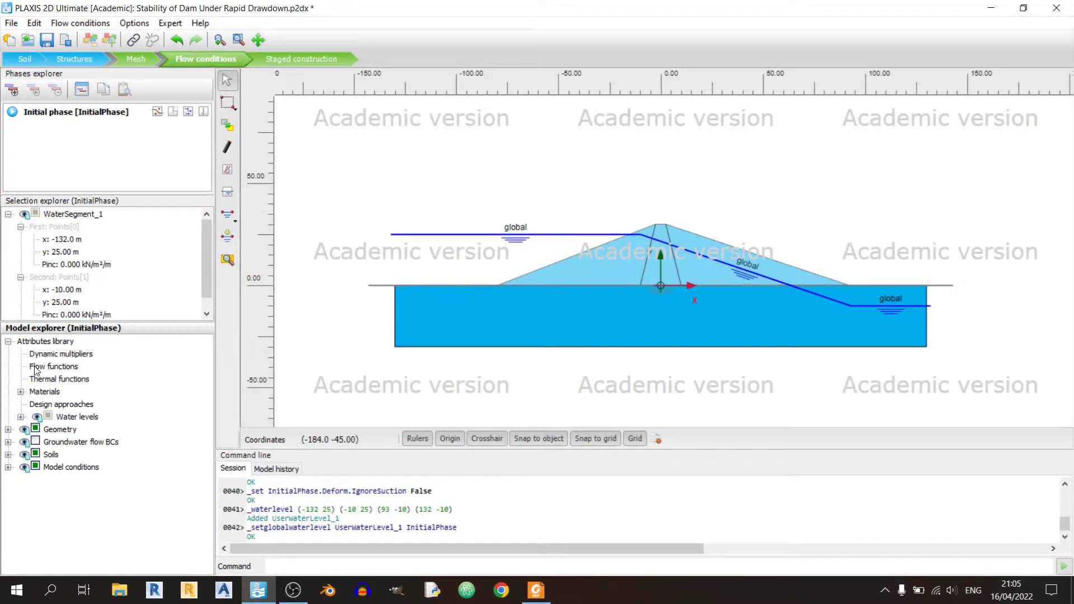
click(21, 417)
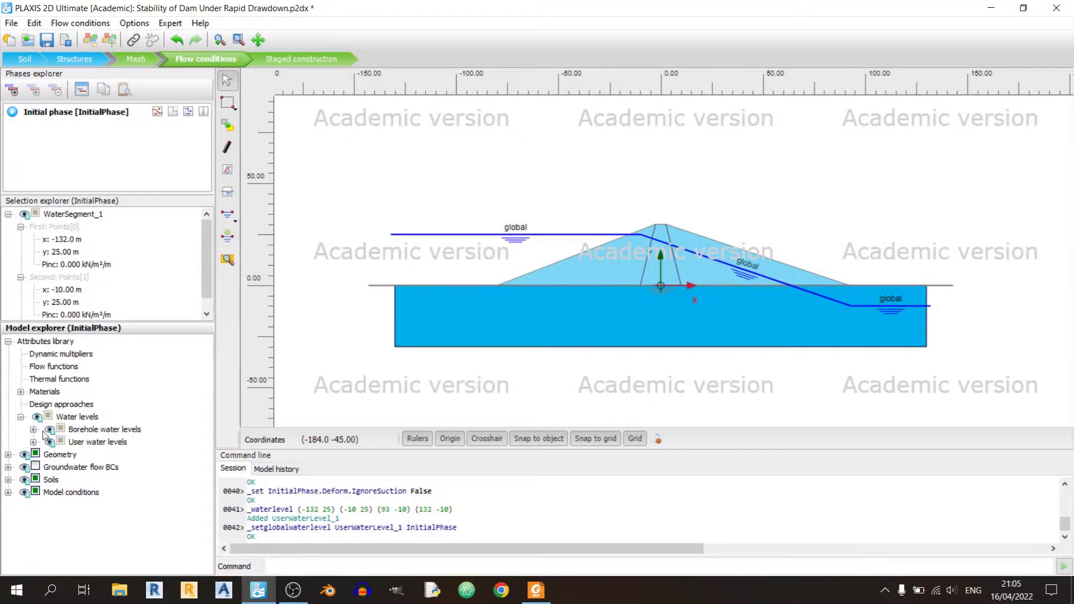
click(33, 442)
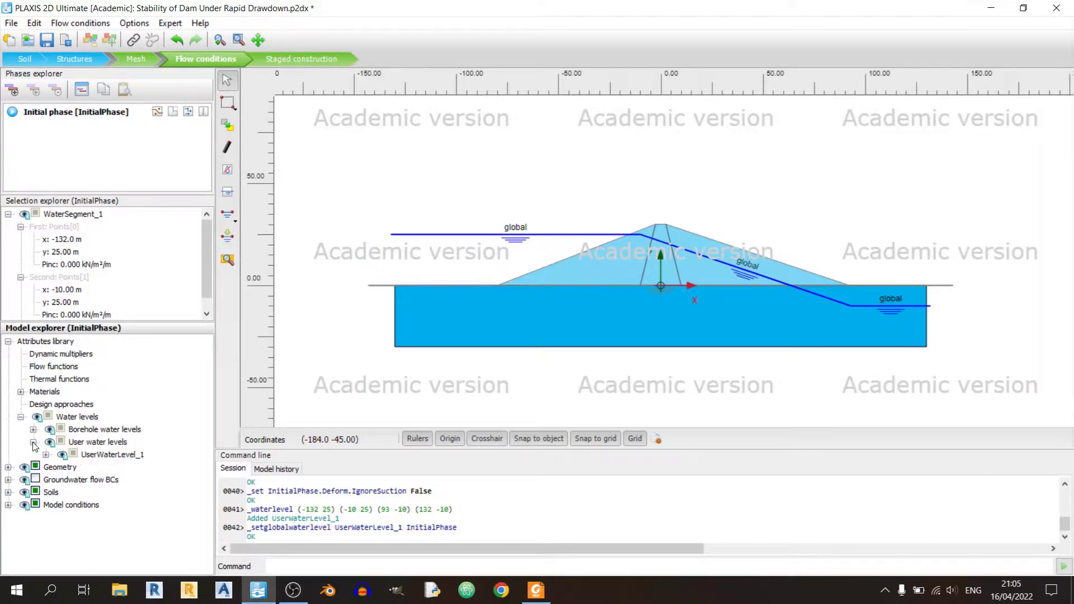
click(46, 455)
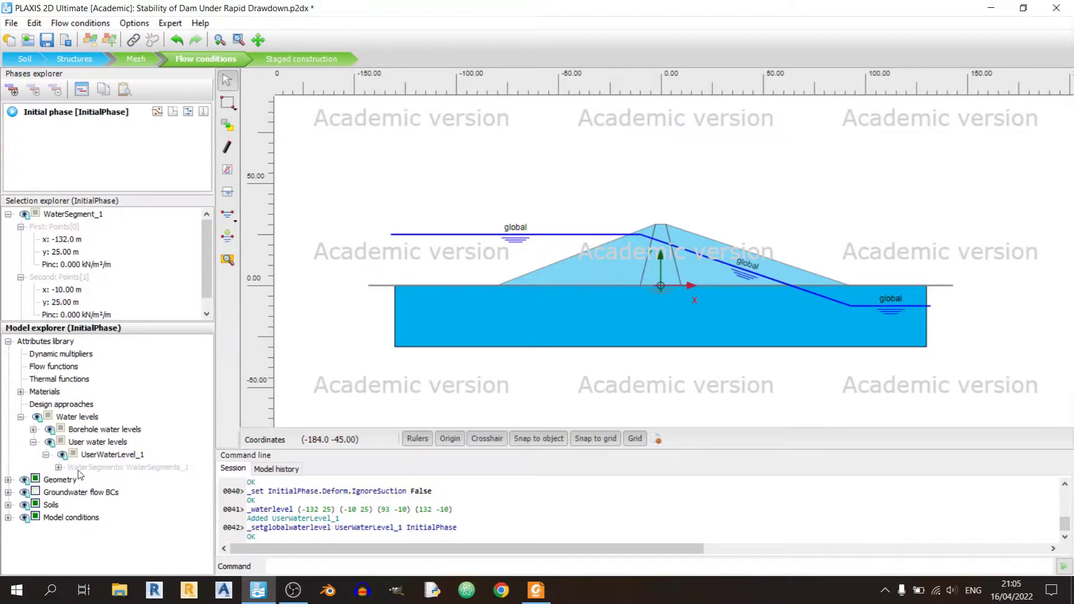
- Compare the model tree with the manual's figure, then rename the created user water level as FullReservoir_Steady
click(536, 590)
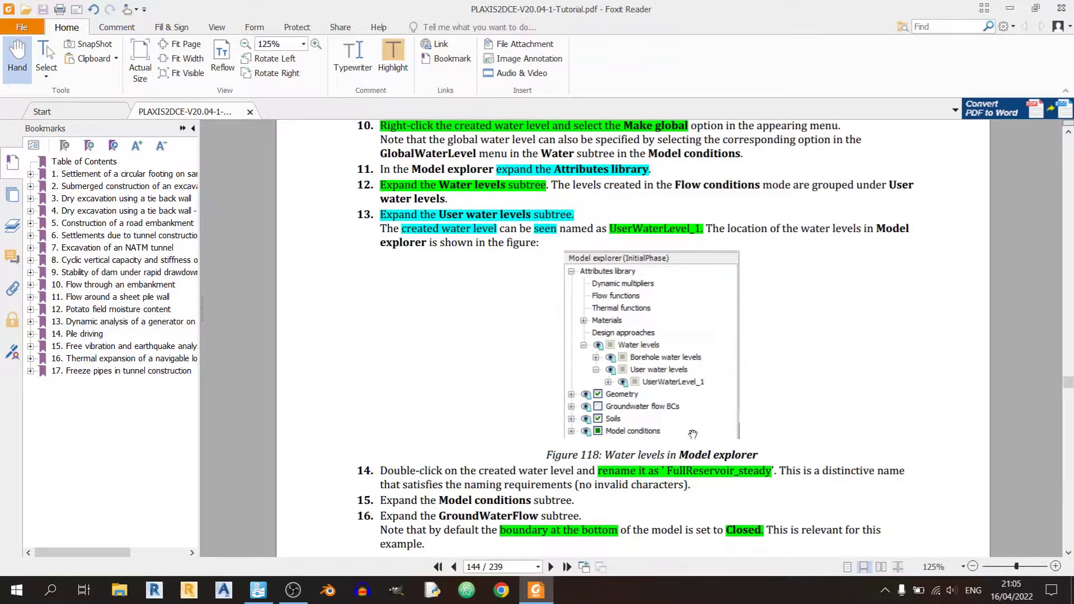
key(alt+Tab)
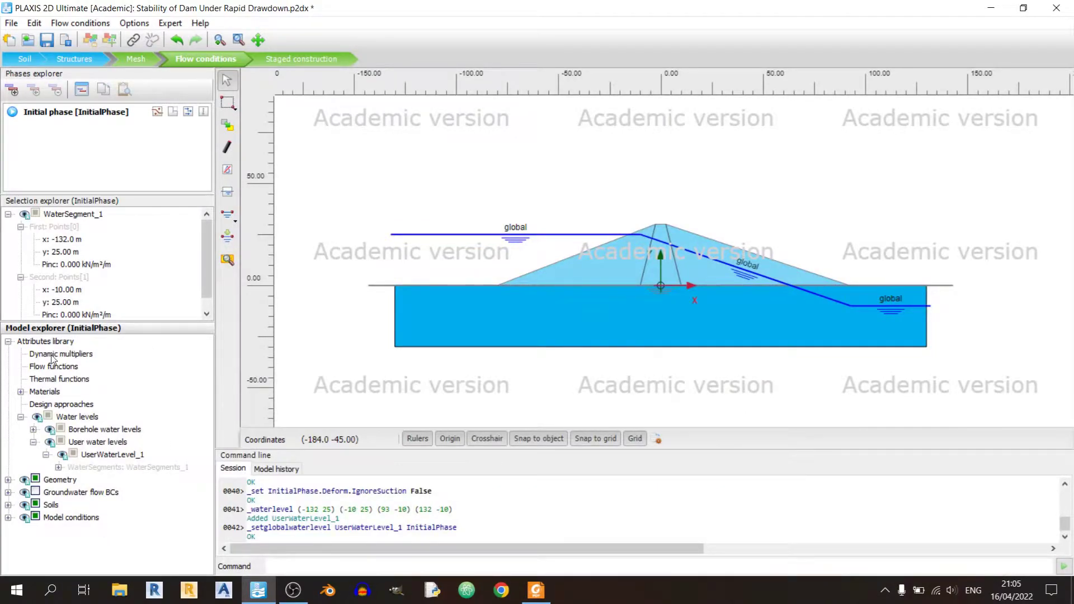
click(536, 591)
scroll(585, 456, down, 1)
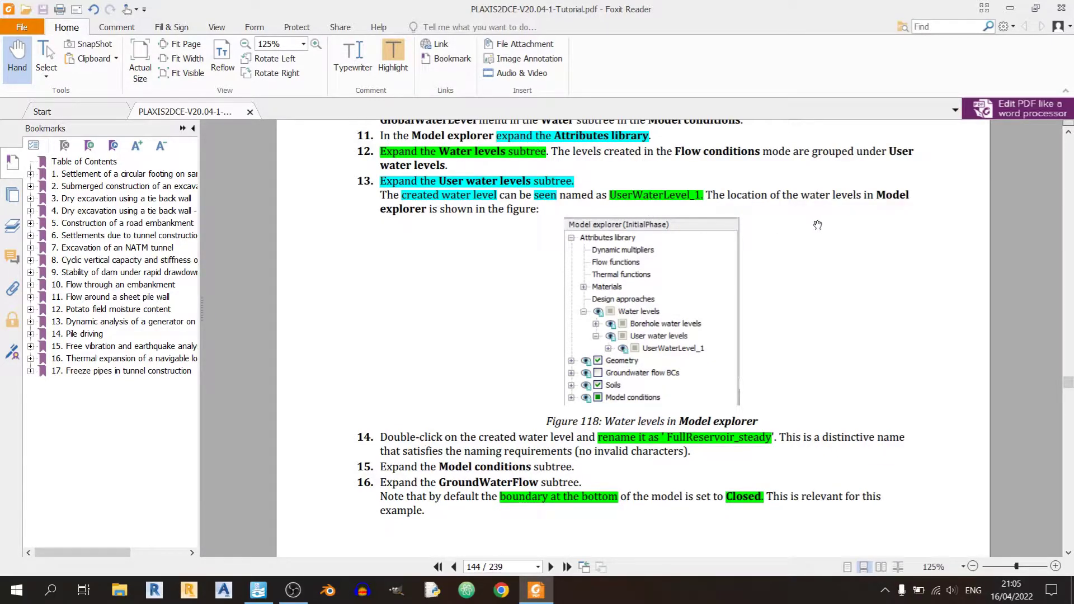
scroll(796, 269, down, 3)
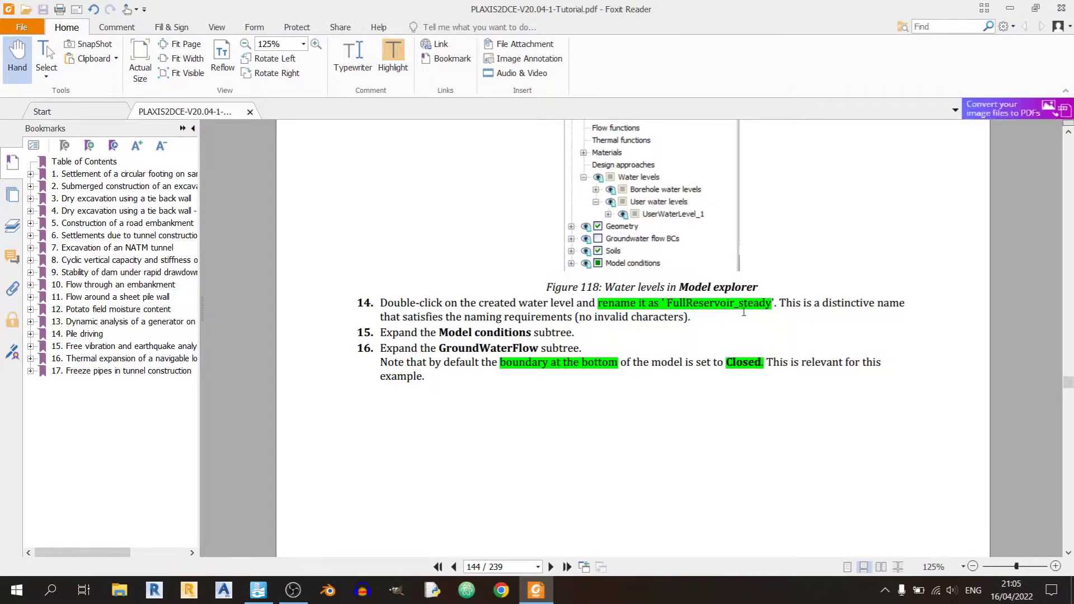
key(alt+Tab)
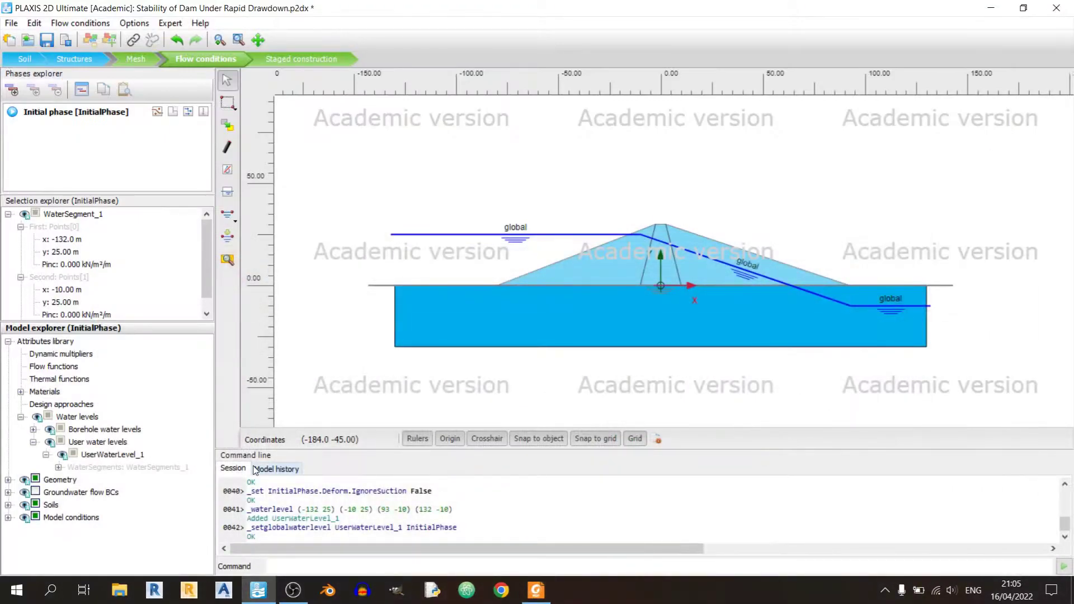
right_click(134, 457)
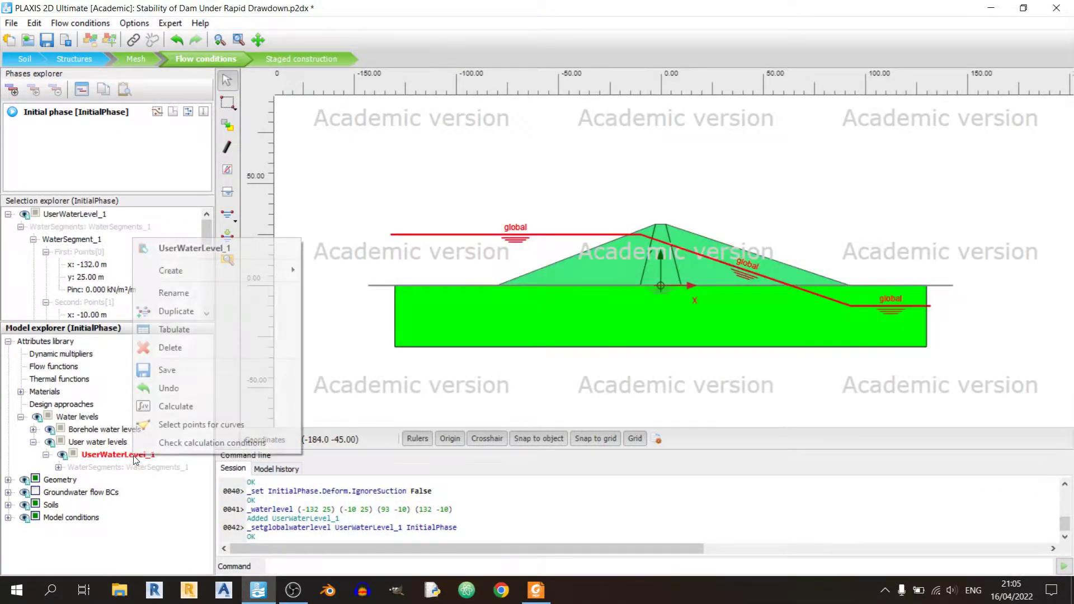
click(197, 296)
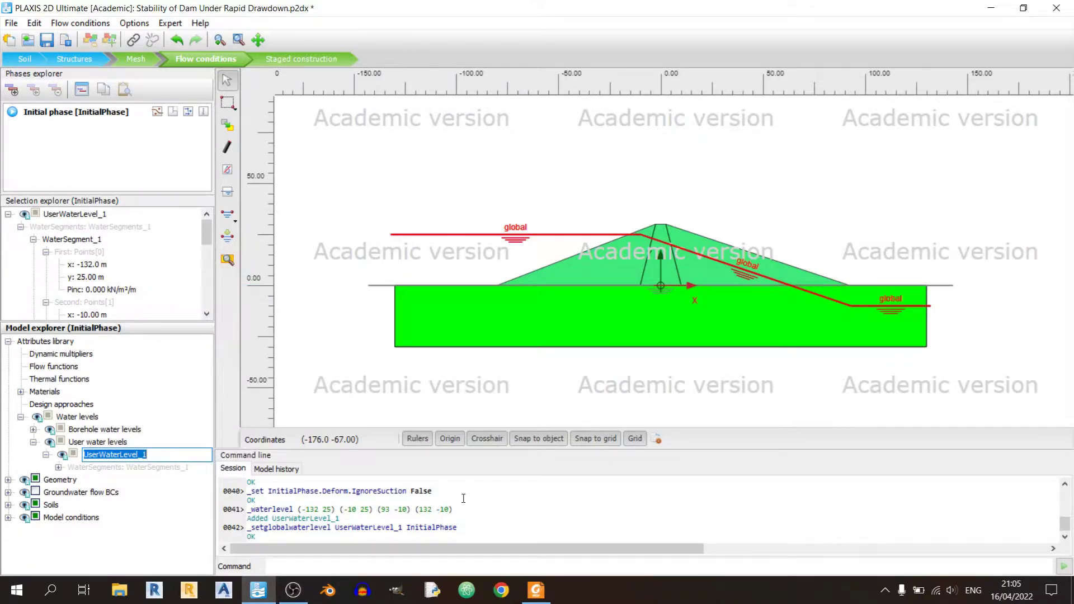
text(FullReservoir_Ste)
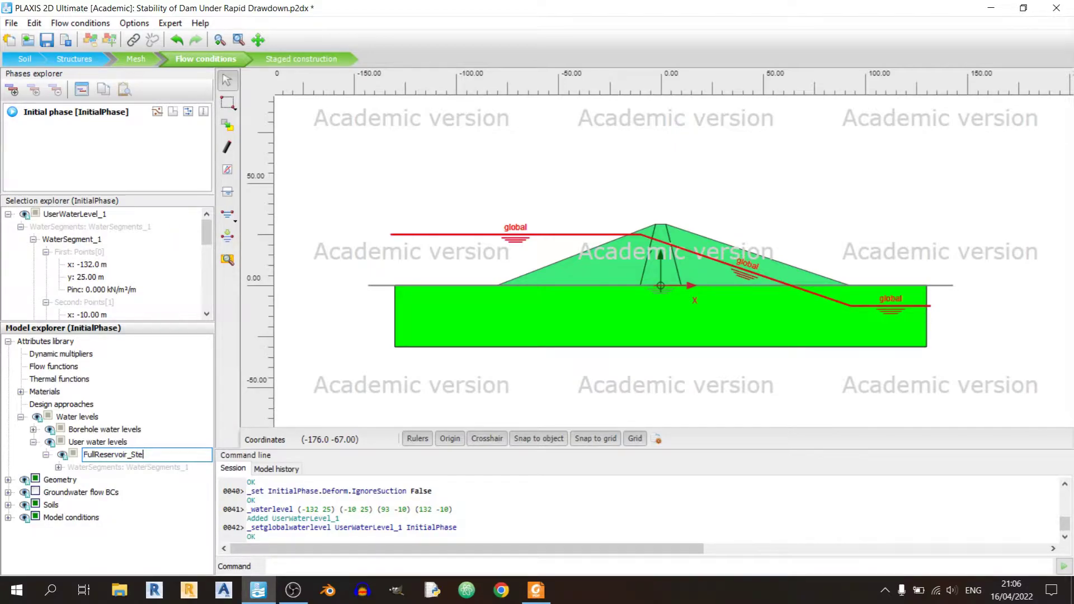
text(ady)
key(Return)
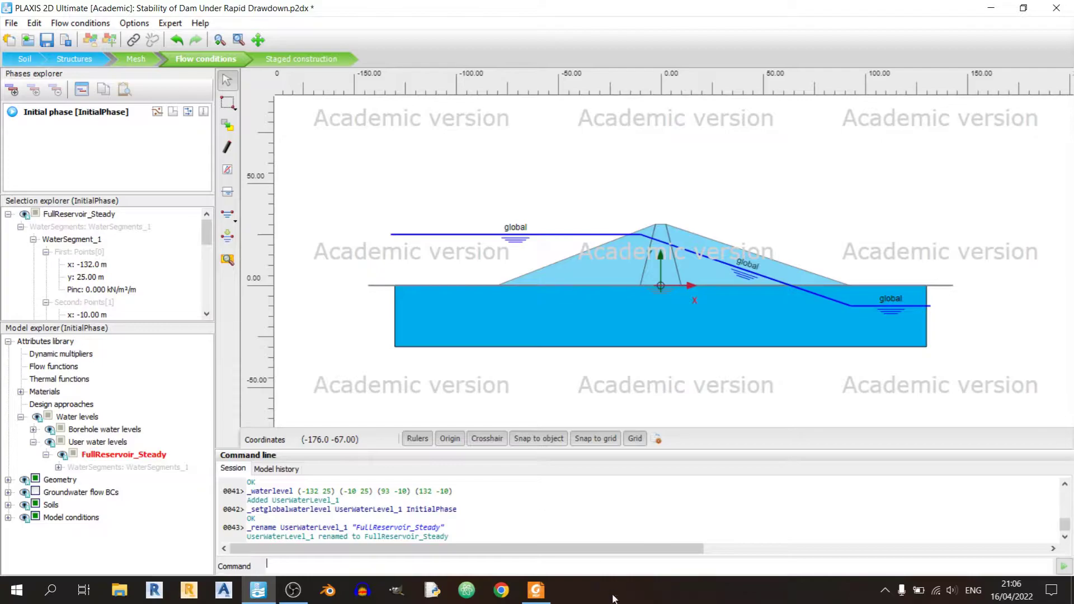
- Follow the manual's instructions to expand the Model conditions subtree and its GroundwaterFlow subtree in the Model explorer
click(536, 591)
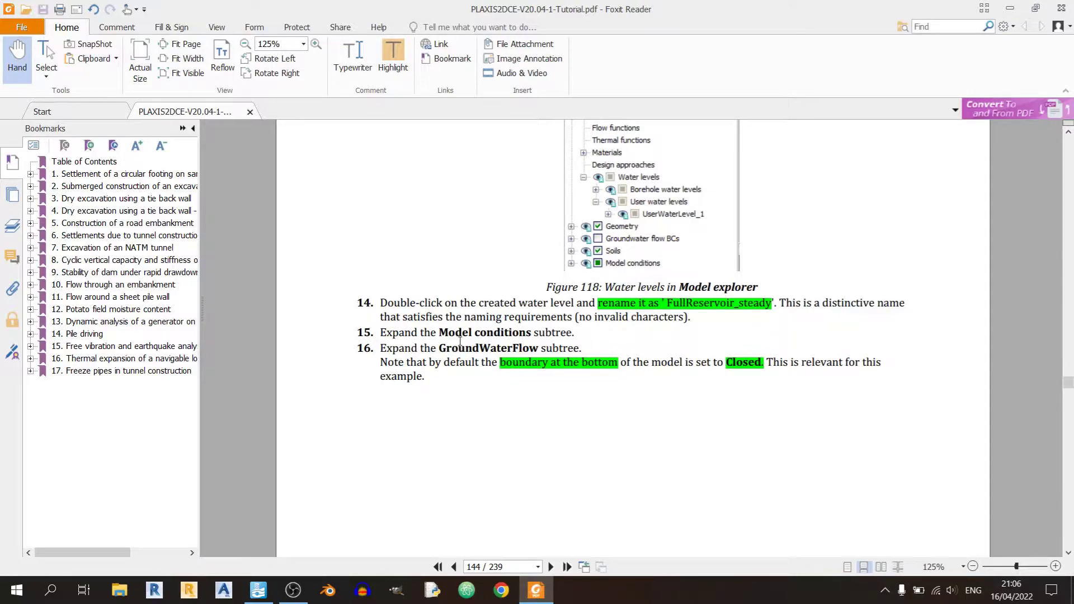
click(536, 590)
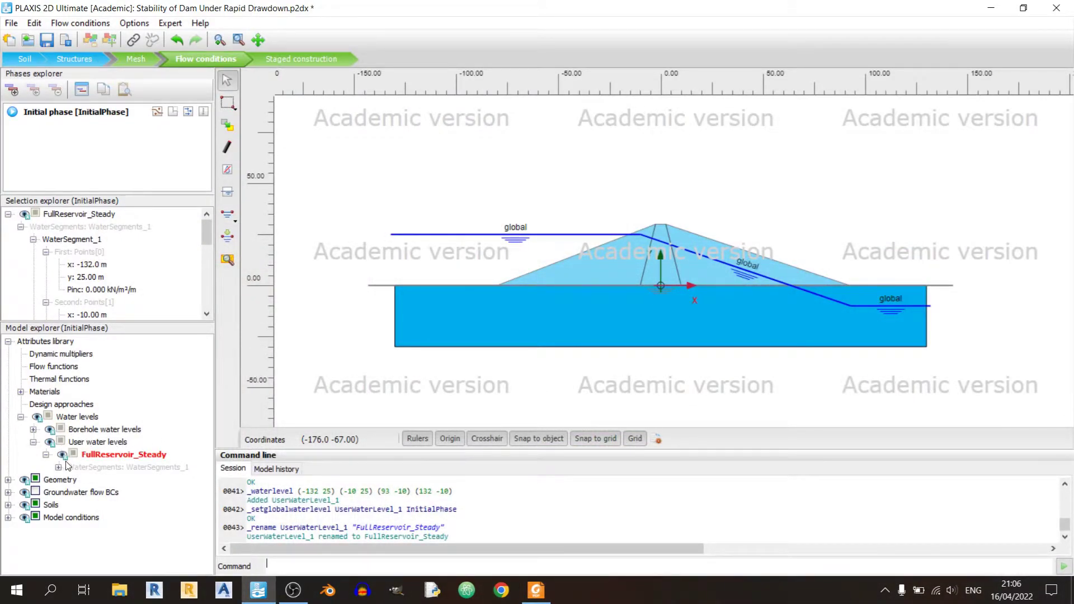
click(8, 517)
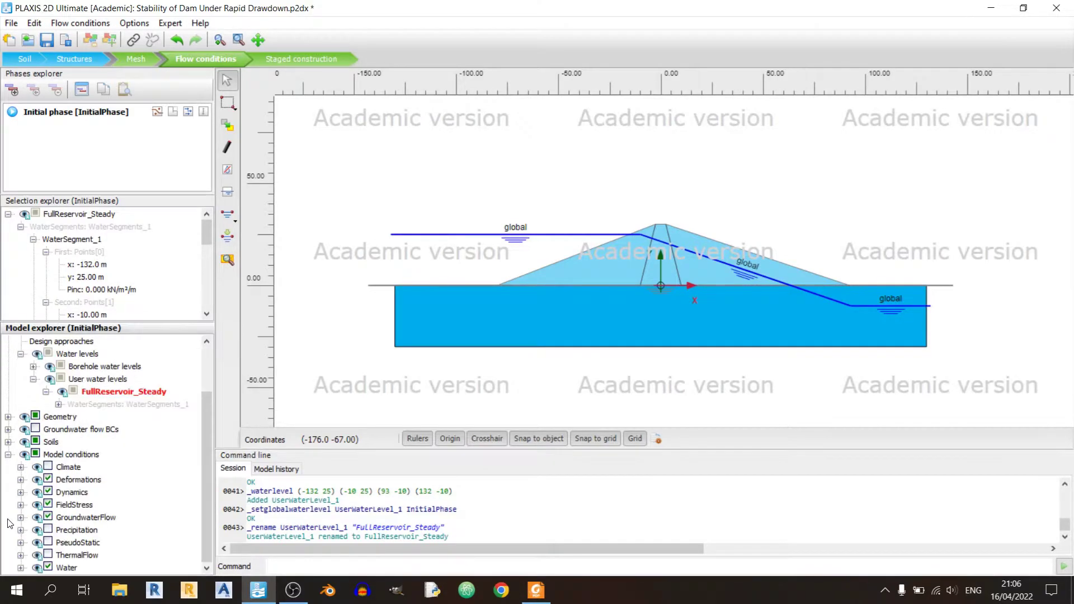
click(536, 590)
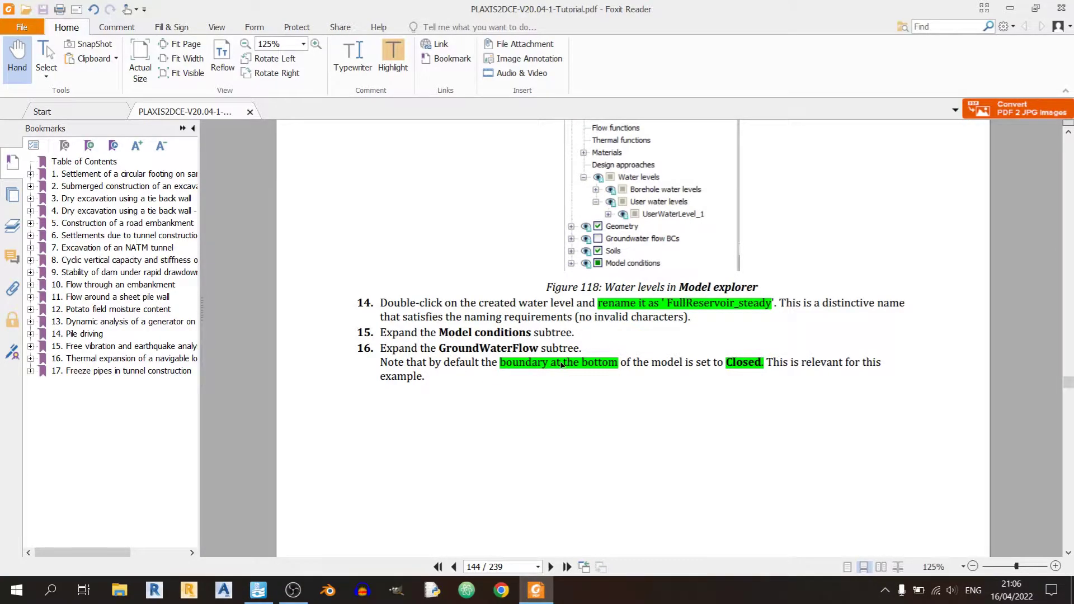
click(536, 590)
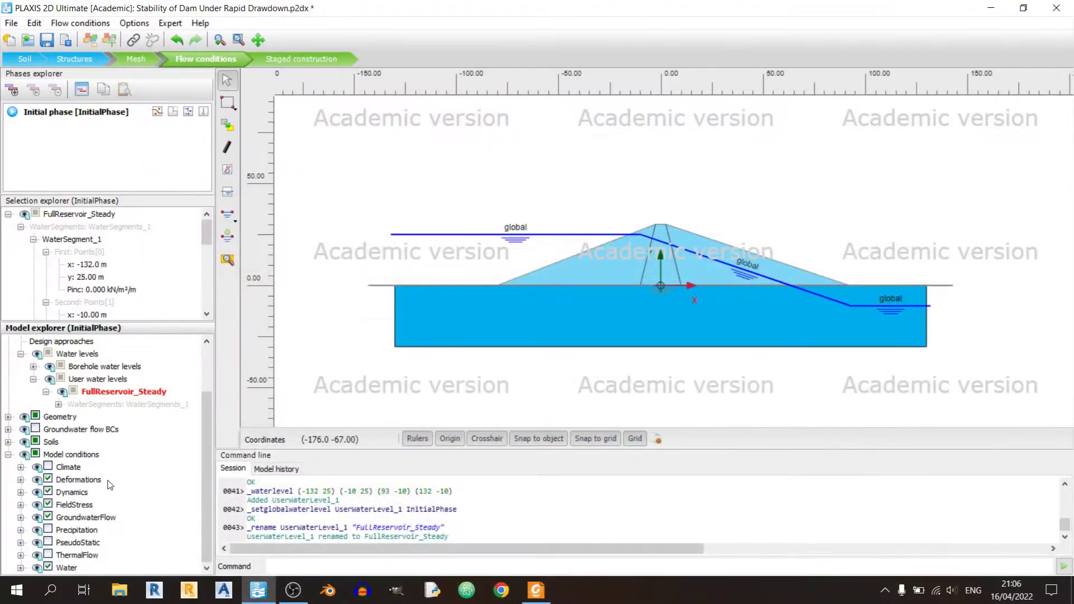
click(21, 517)
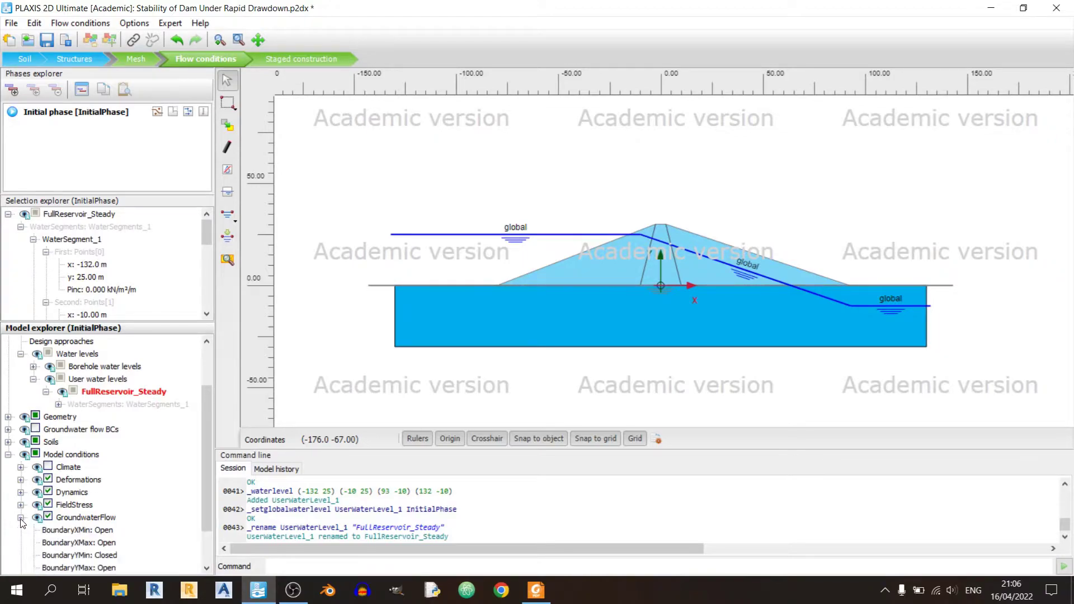
- Check the bottom groundwater flow boundary, BoundaryYMin, against the Closed setting required by the manual
click(536, 590)
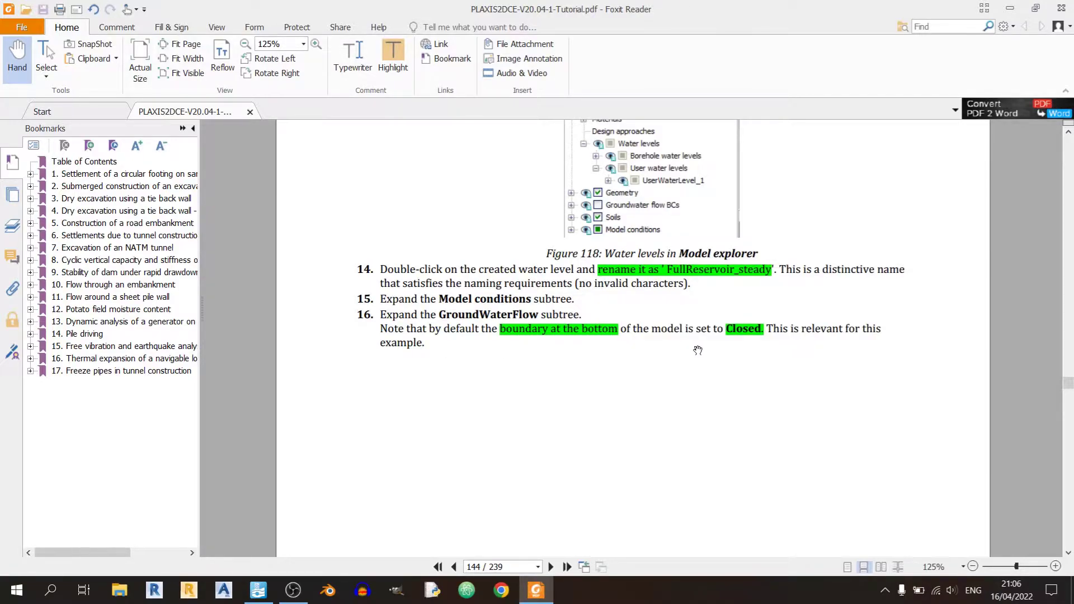
click(536, 591)
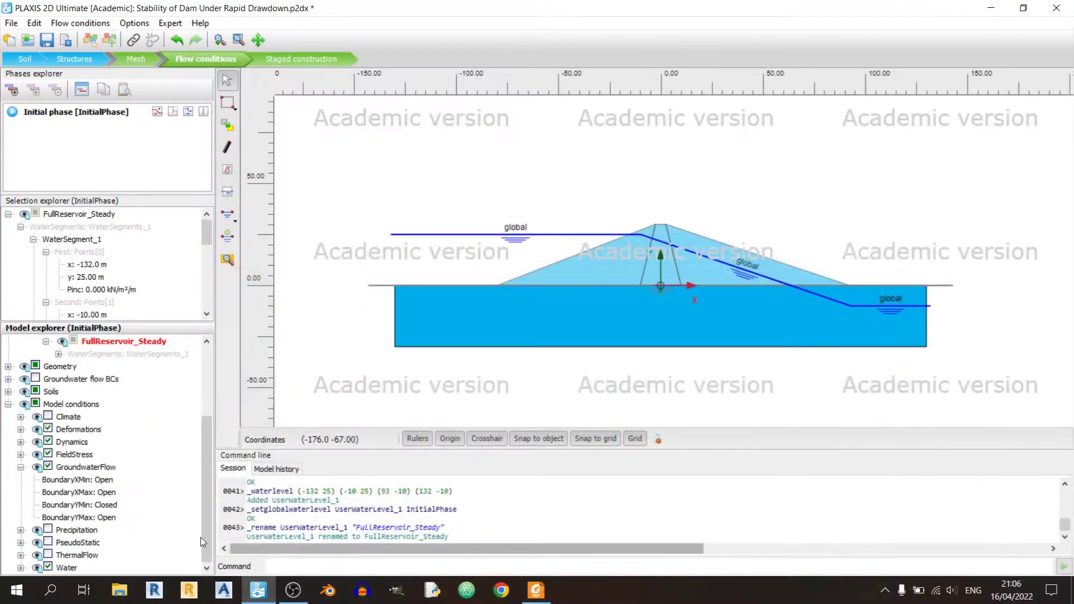
click(150, 509)
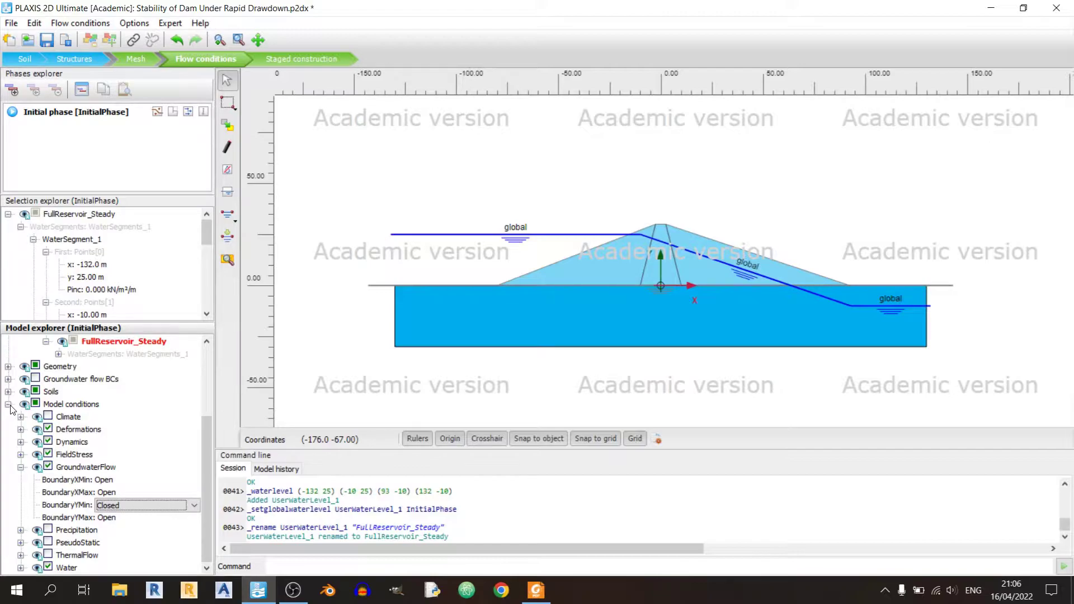
scroll(20, 428, up, 2)
- Review the manual's GroundwaterFlow boundary figure and read the instructions for Phase 1: Rapid drawdown
click(536, 590)
scroll(517, 478, down, 3)
scroll(517, 479, down, 5)
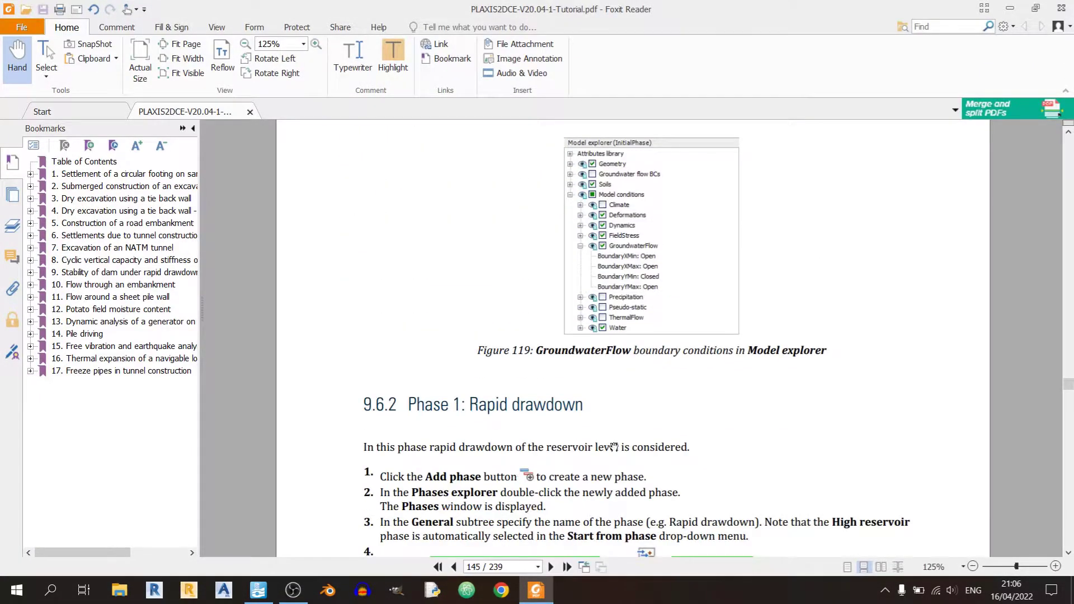
scroll(589, 447, up, 3)
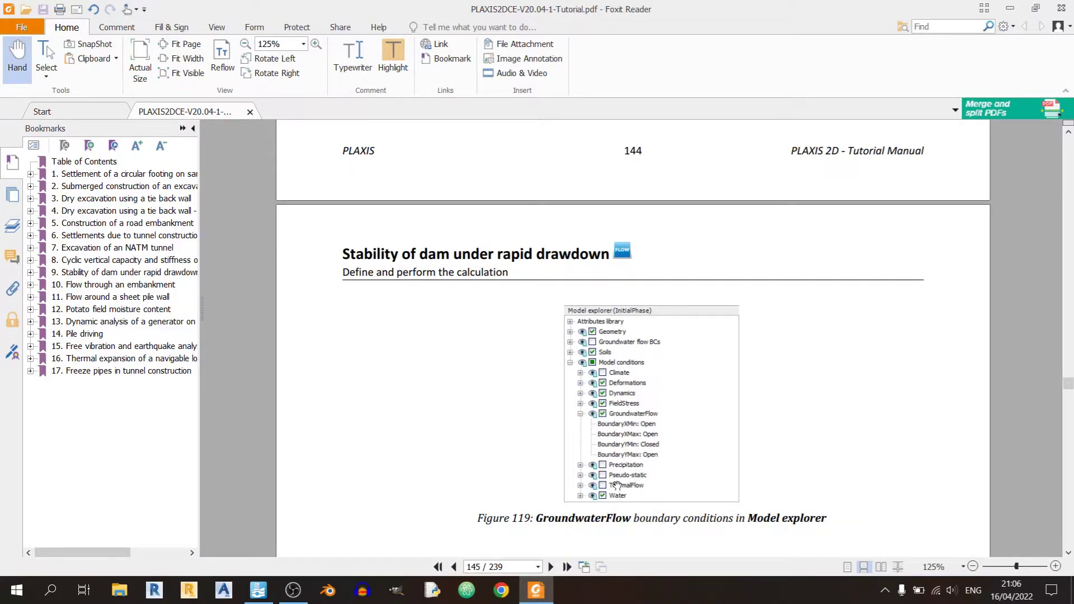
scroll(525, 464, up, 6)
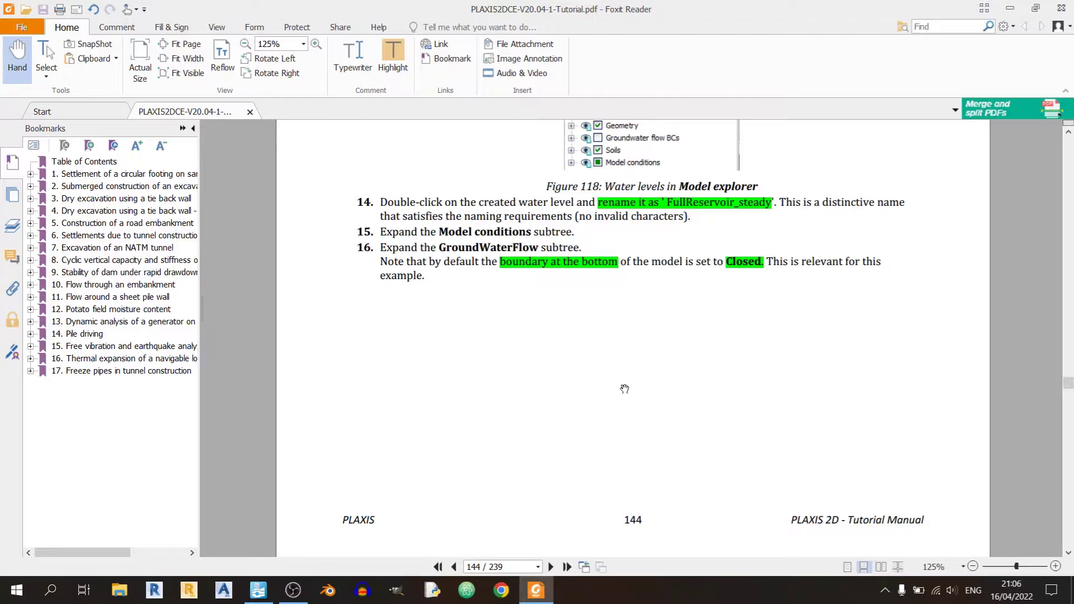
scroll(600, 434, down, 3)
scroll(601, 433, down, 6)
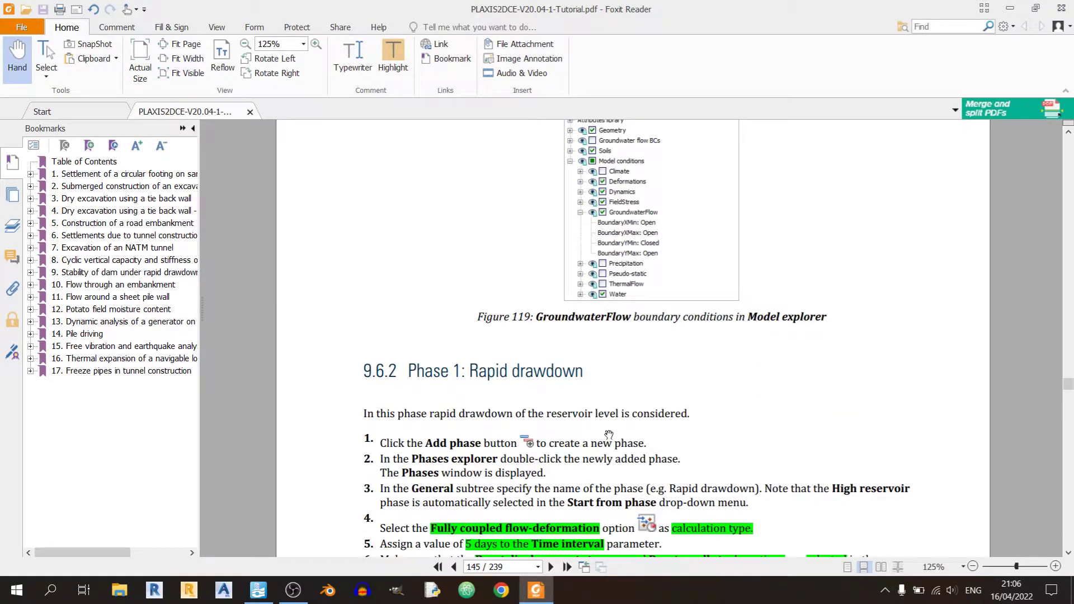
scroll(609, 435, down, 4)
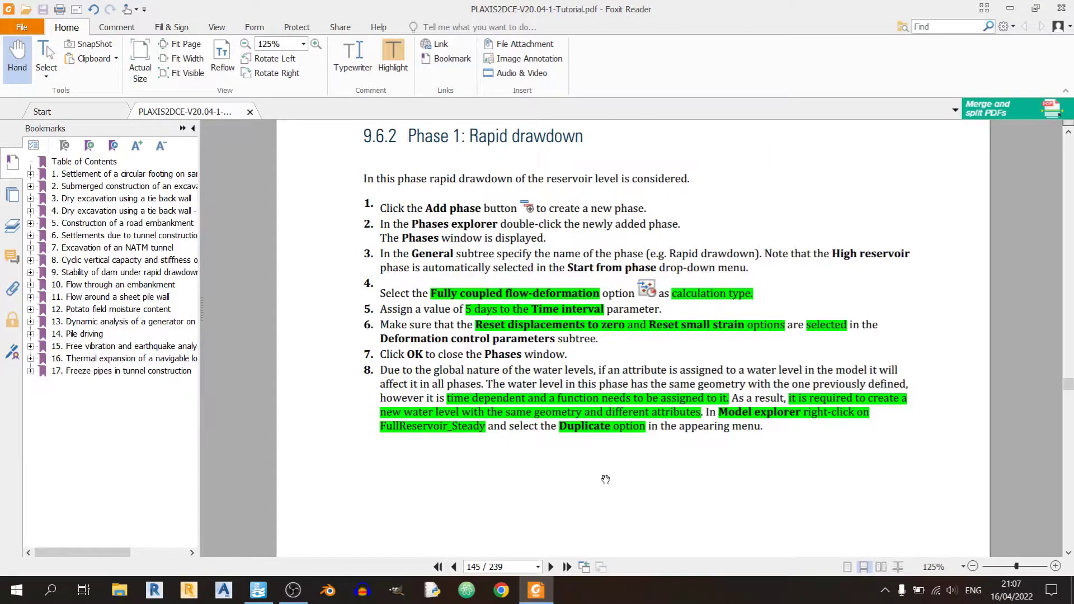
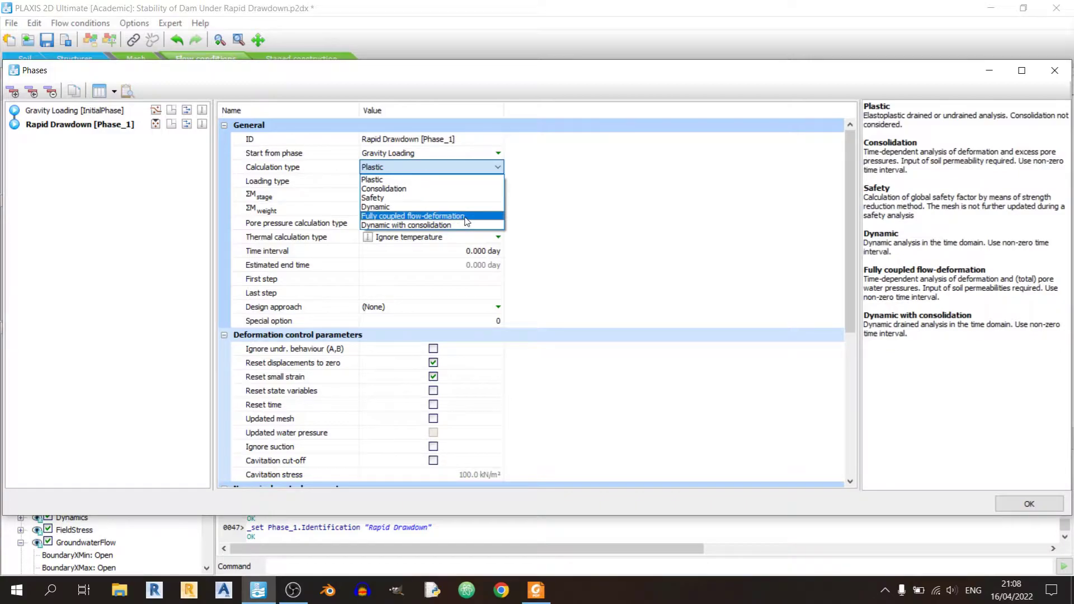
- Set the Rapid Drawdown phase's calculation type to Fully coupled flow-deformation and its time interval to 5 days, as the manual specifies
click(467, 219)
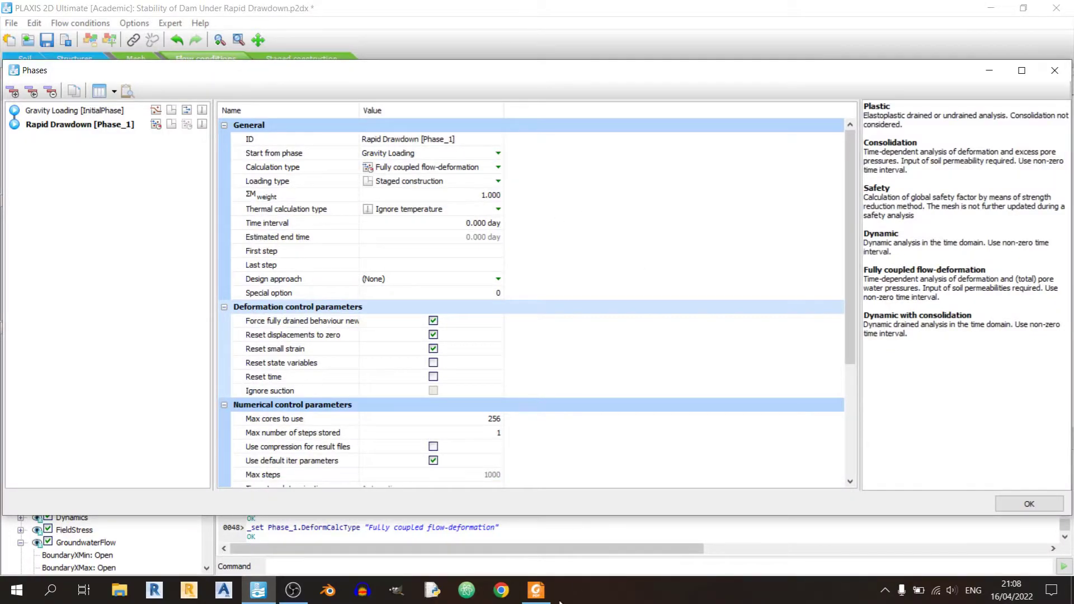
click(536, 591)
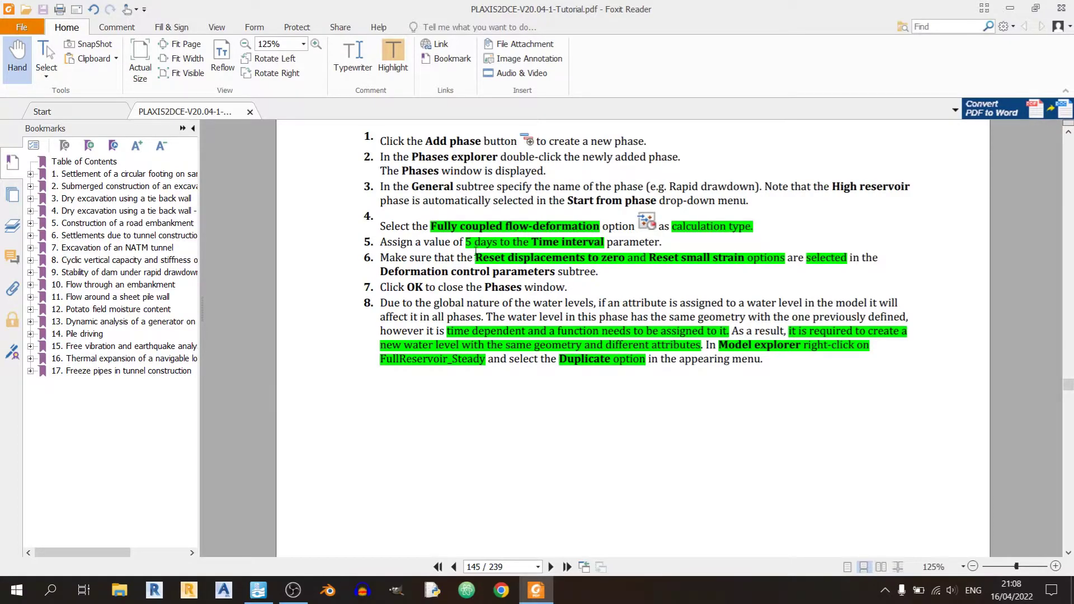
click(536, 590)
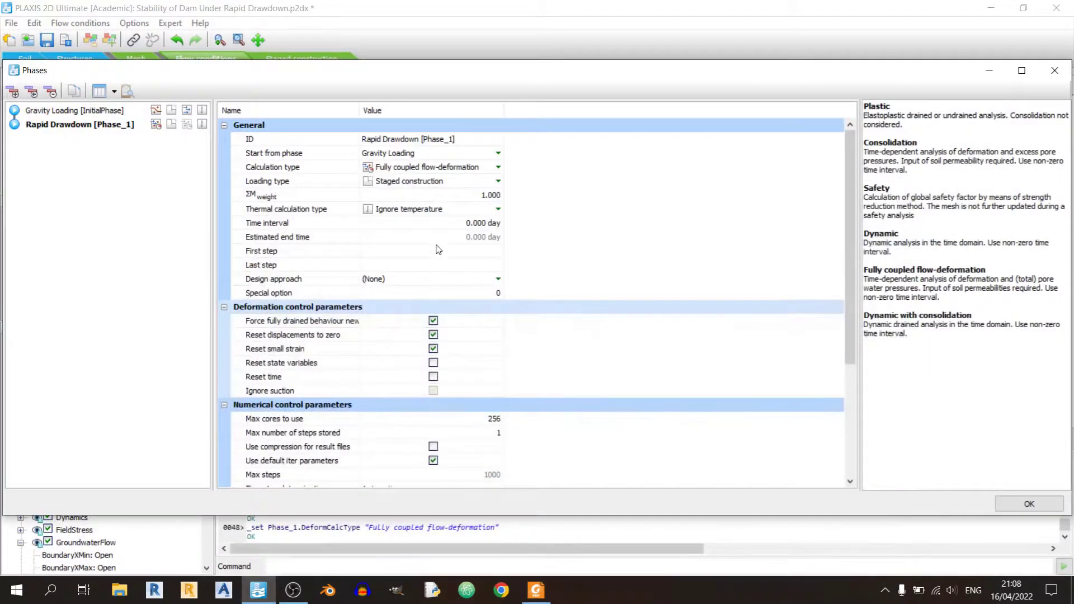
click(446, 228)
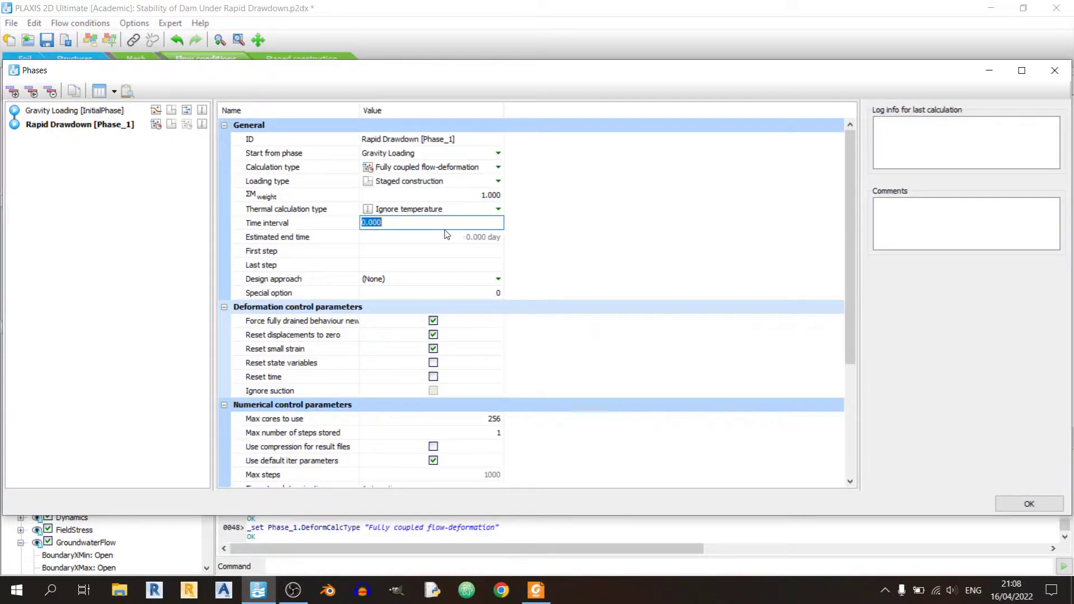
text(5)
key(Return)
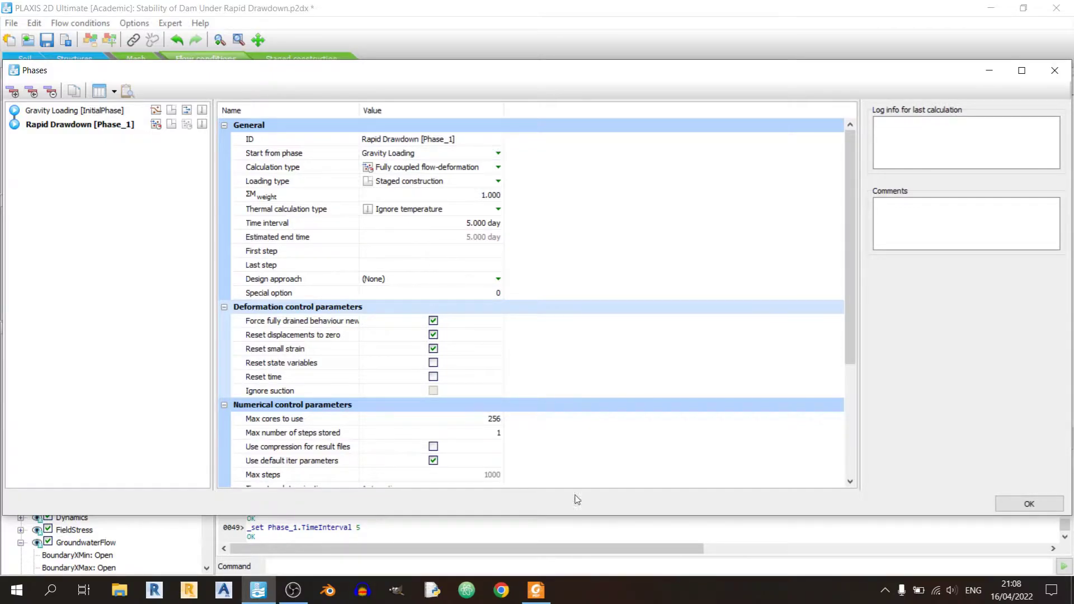
- Check the phase's Reset displacements to zero and Reset small strain options against the manual's deformation control instruction
click(536, 590)
scroll(652, 358, down, 3)
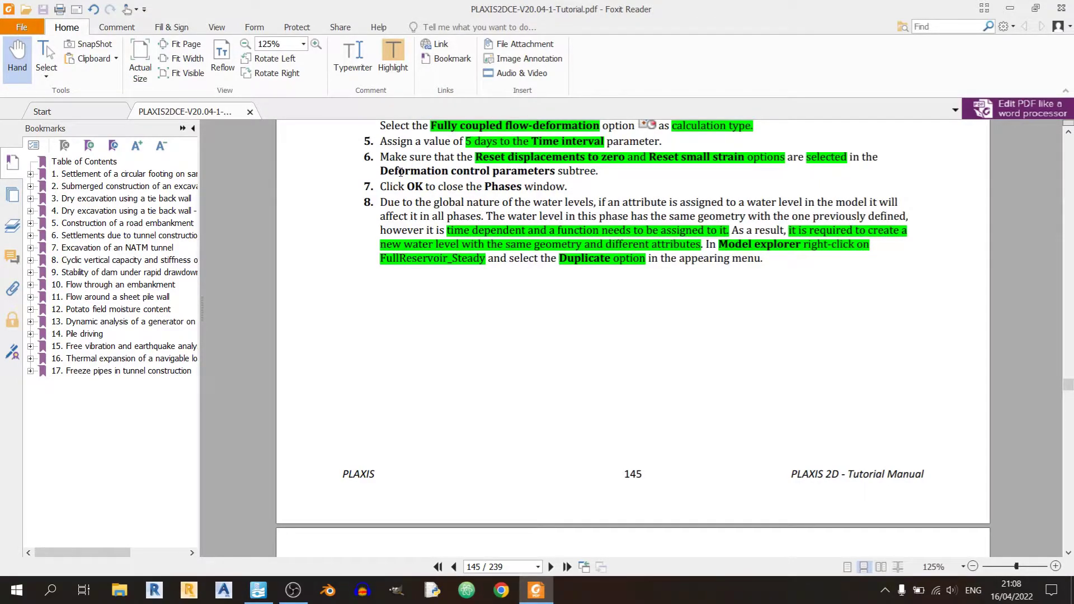
click(536, 590)
scroll(367, 351, down, 2)
click(534, 589)
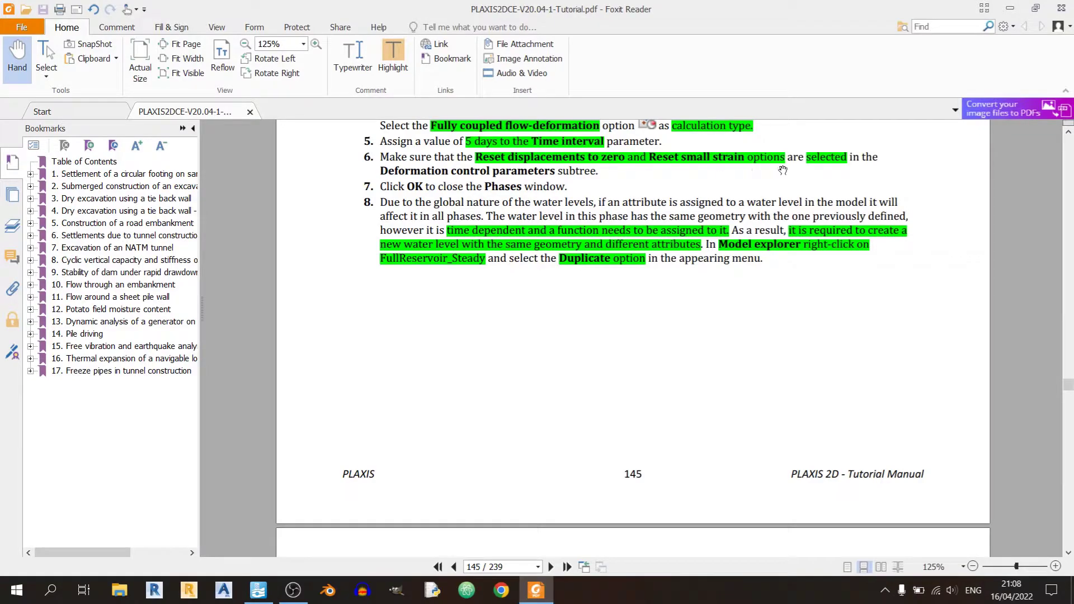
click(536, 590)
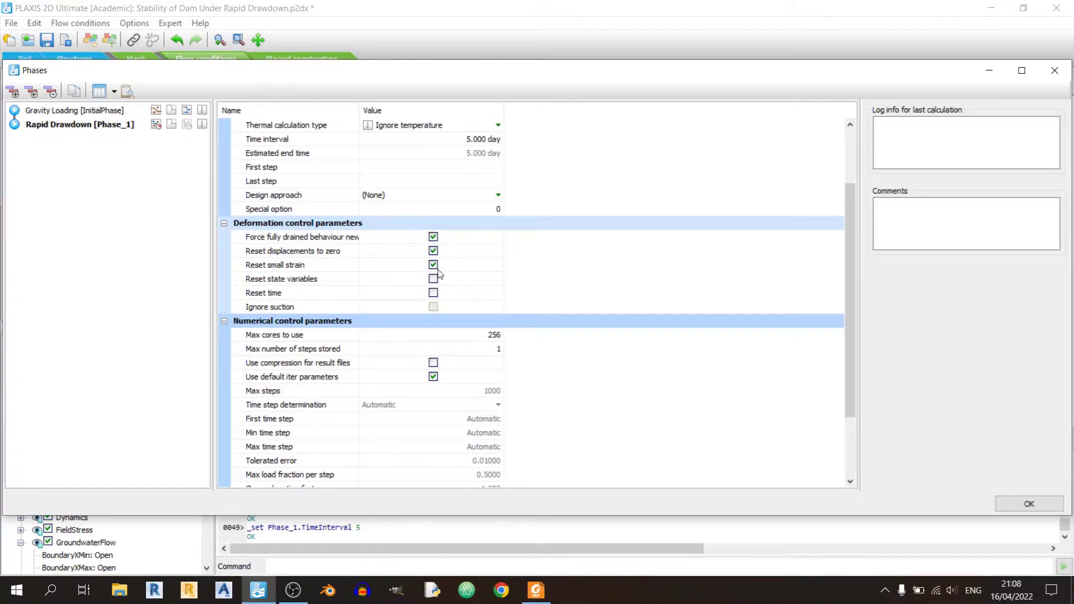
- Read the manual's following instruction and accept the Rapid Drawdown phase settings, closing the Phases window
click(536, 590)
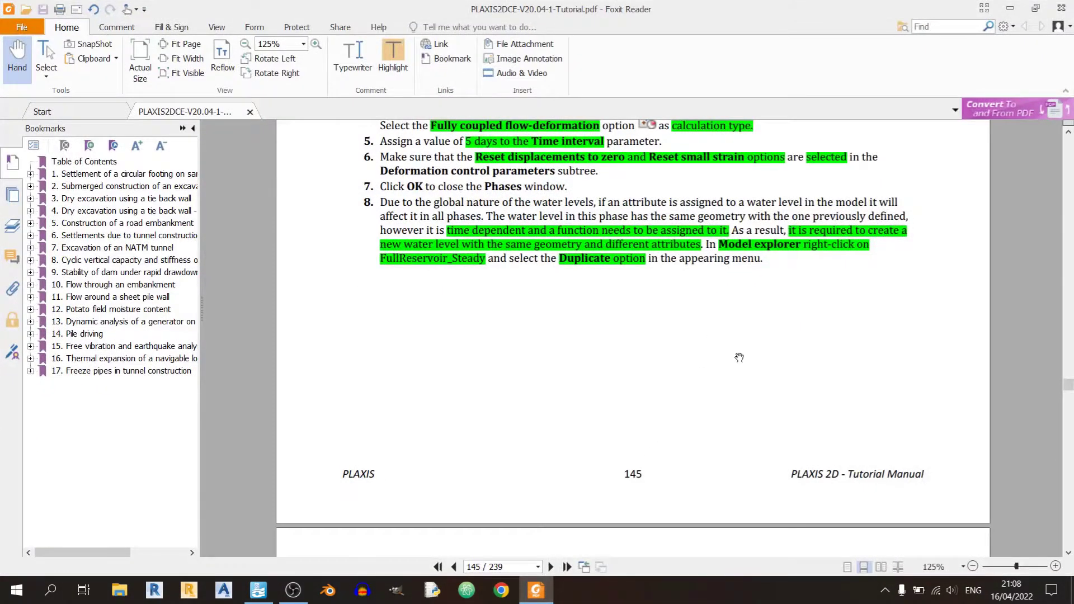
scroll(742, 379, down, 2)
scroll(727, 358, up, 1)
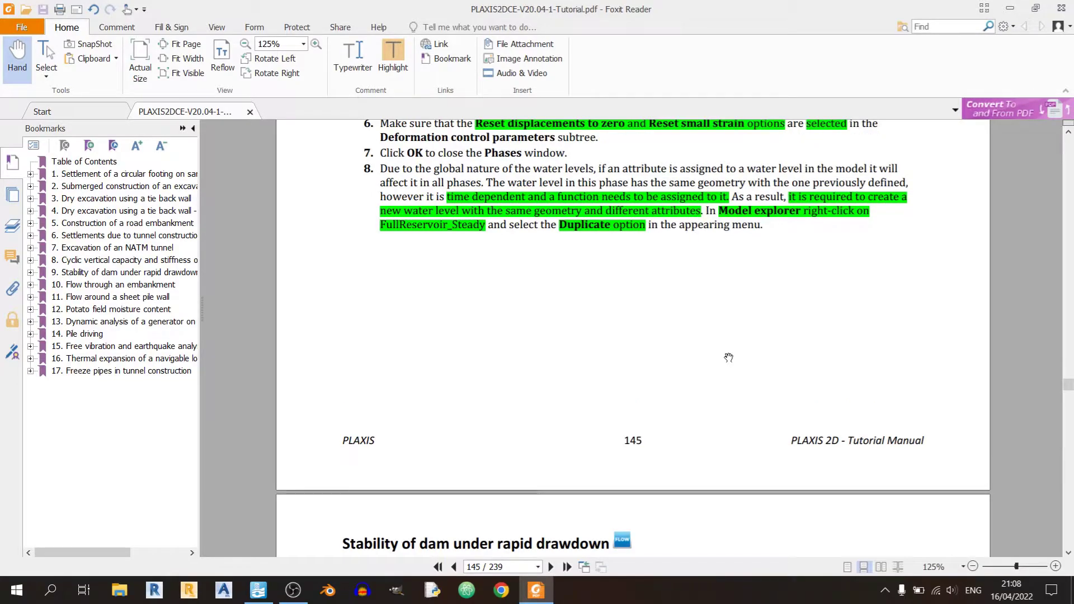
key(alt+Tab)
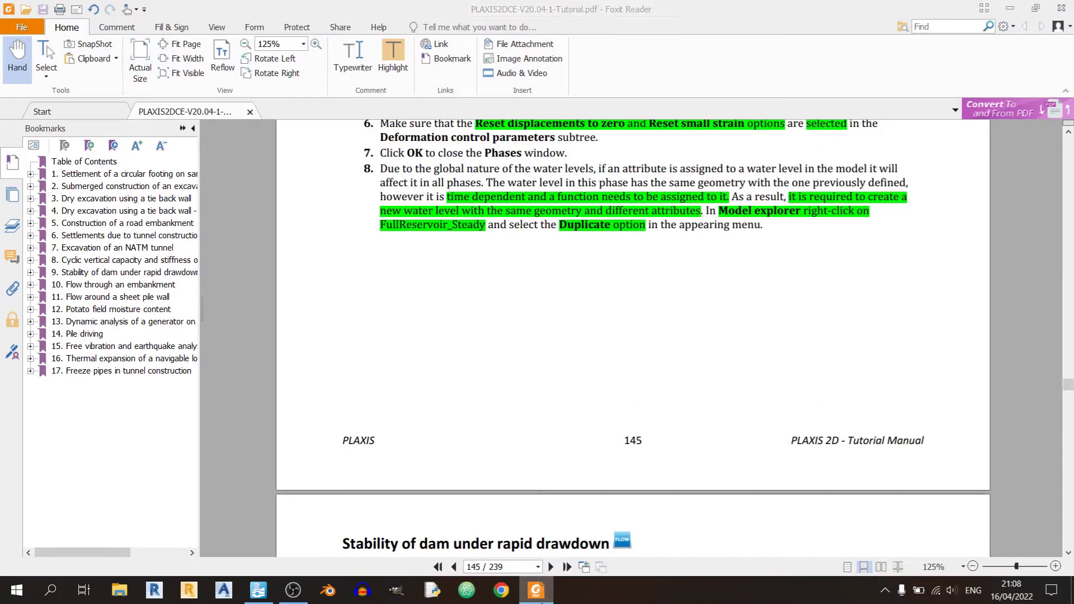
click(1029, 503)
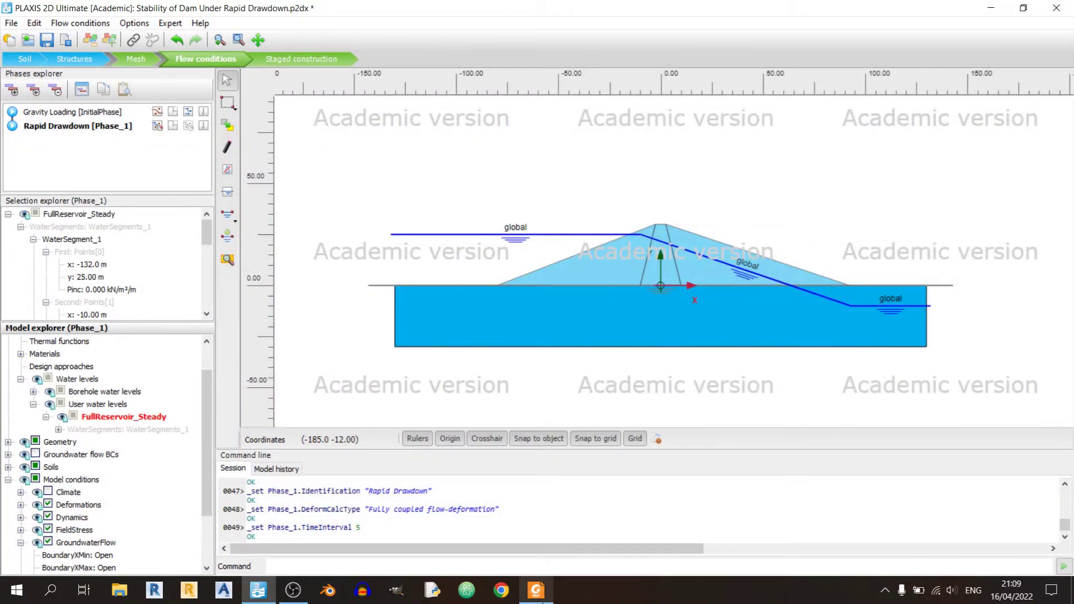
- Read the manual's water level instructions for the drawdown phase and duplicate the FullReservoir_Steady water level
click(536, 591)
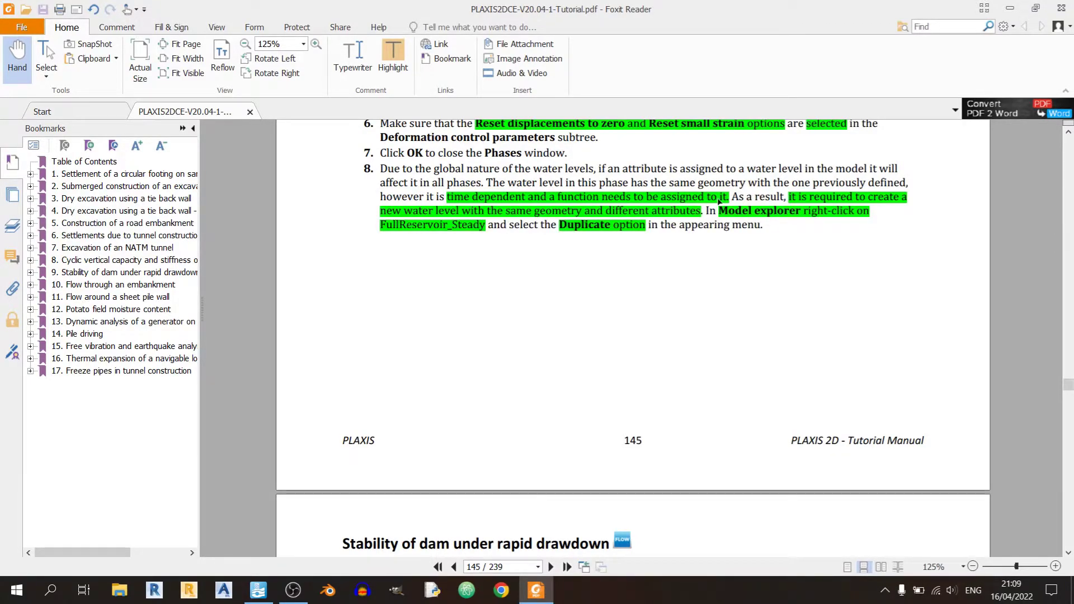
scroll(670, 299, up, 5)
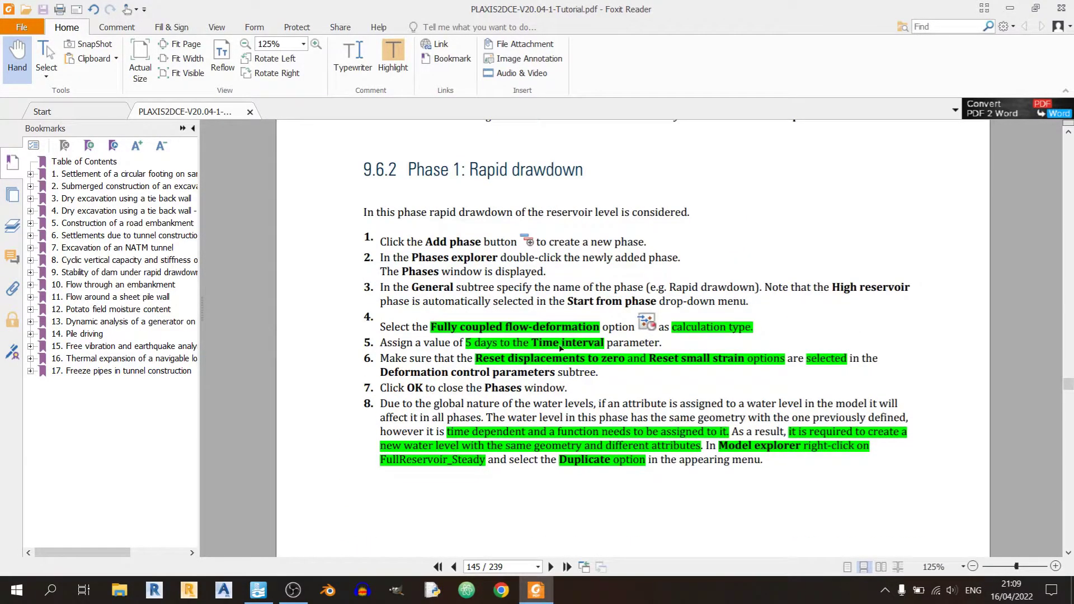
scroll(602, 358, down, 3)
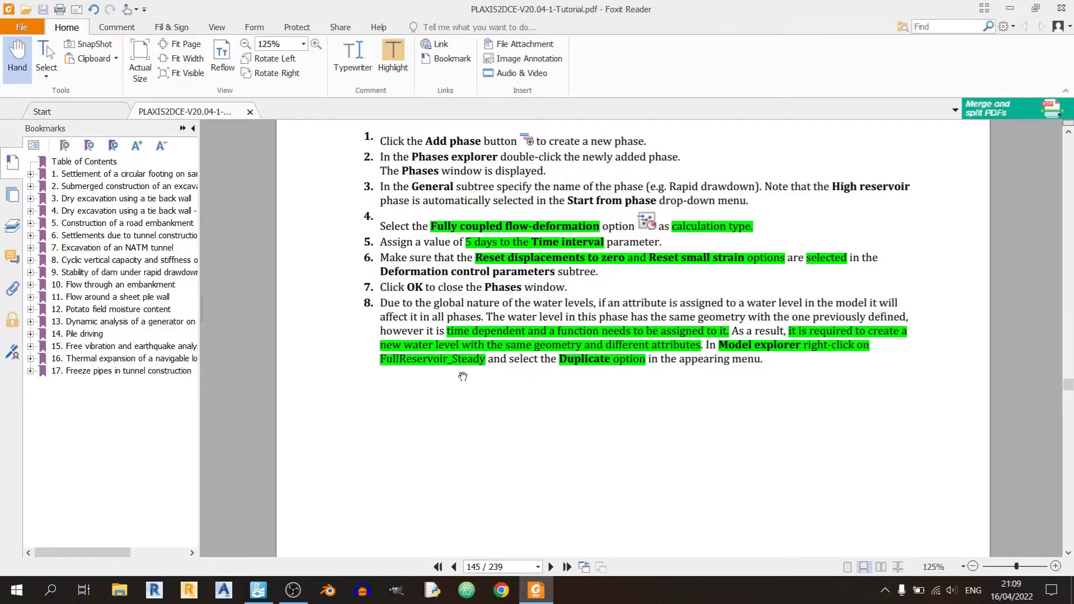
scroll(541, 419, down, 10)
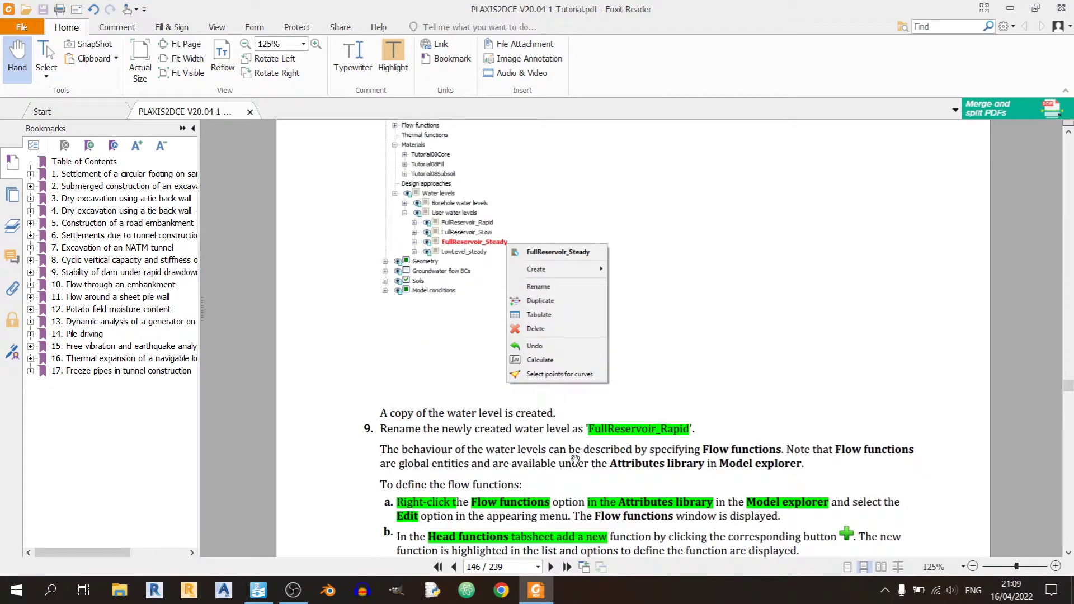
click(528, 592)
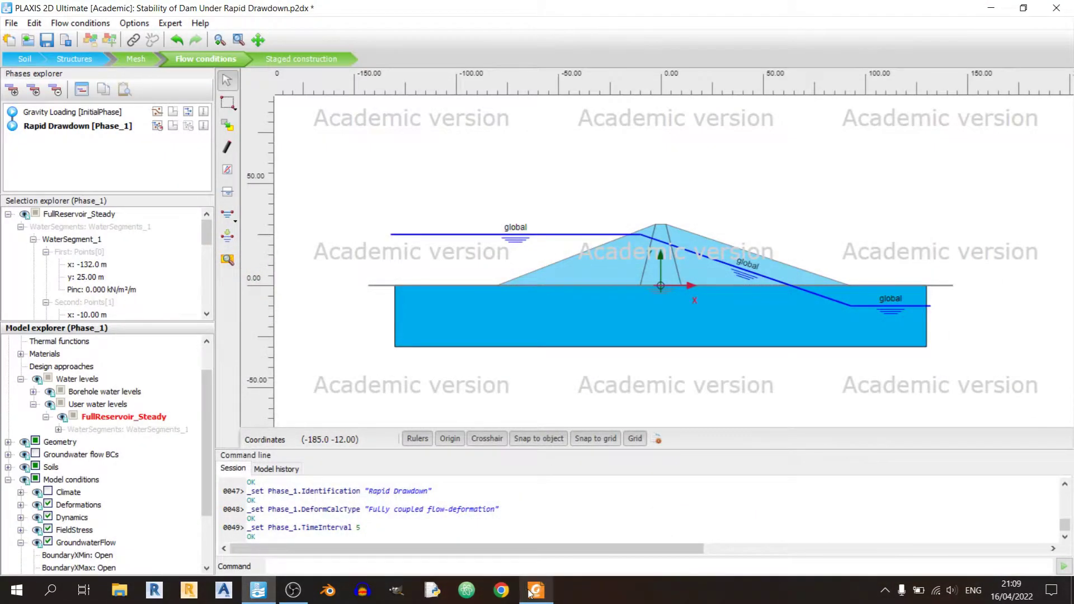
click(545, 592)
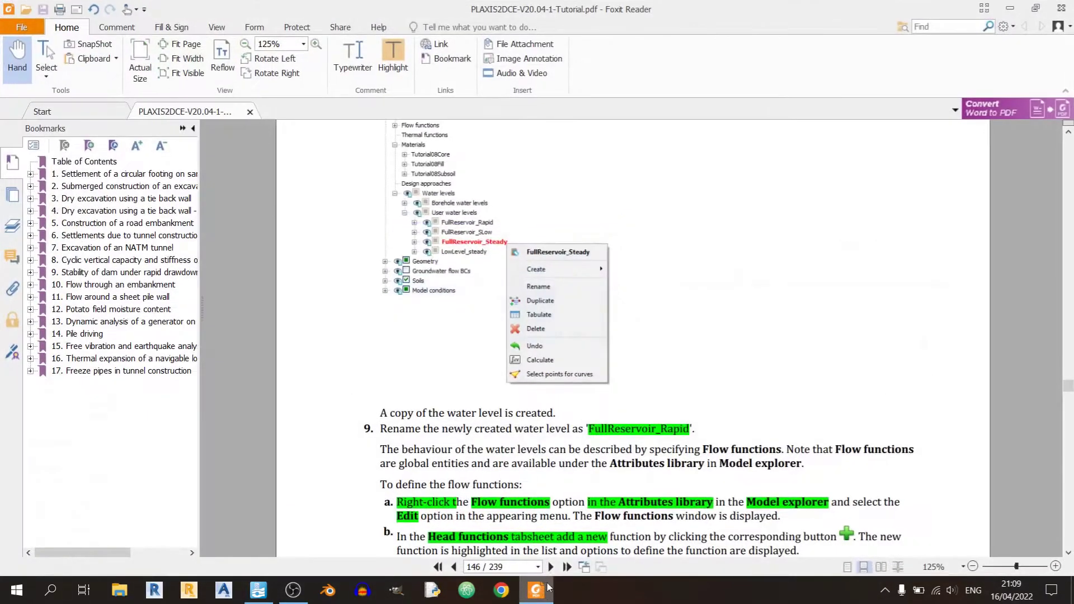
click(546, 592)
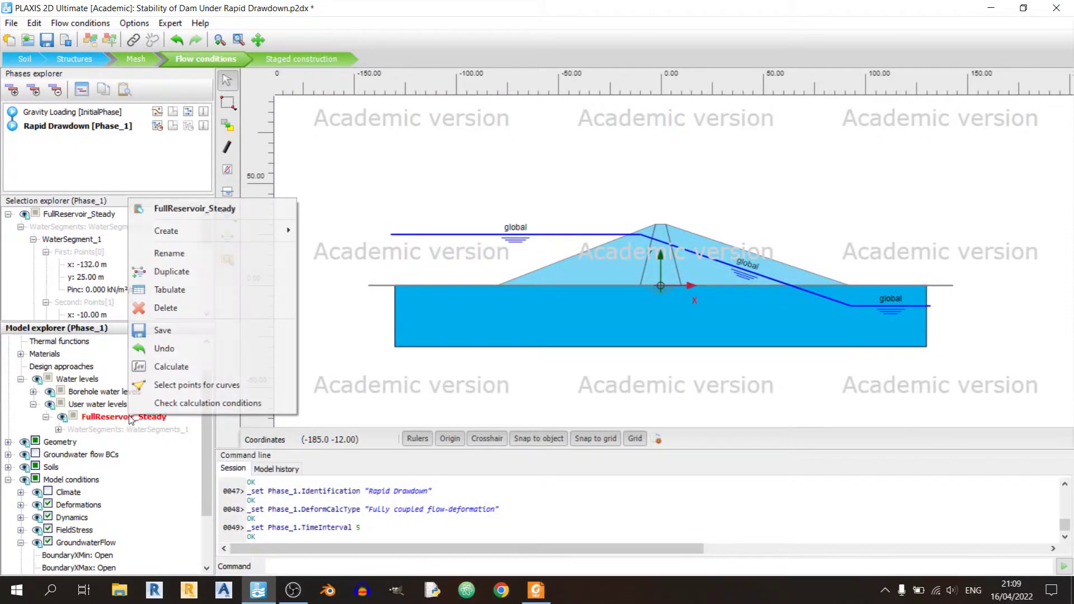
right_click(129, 421)
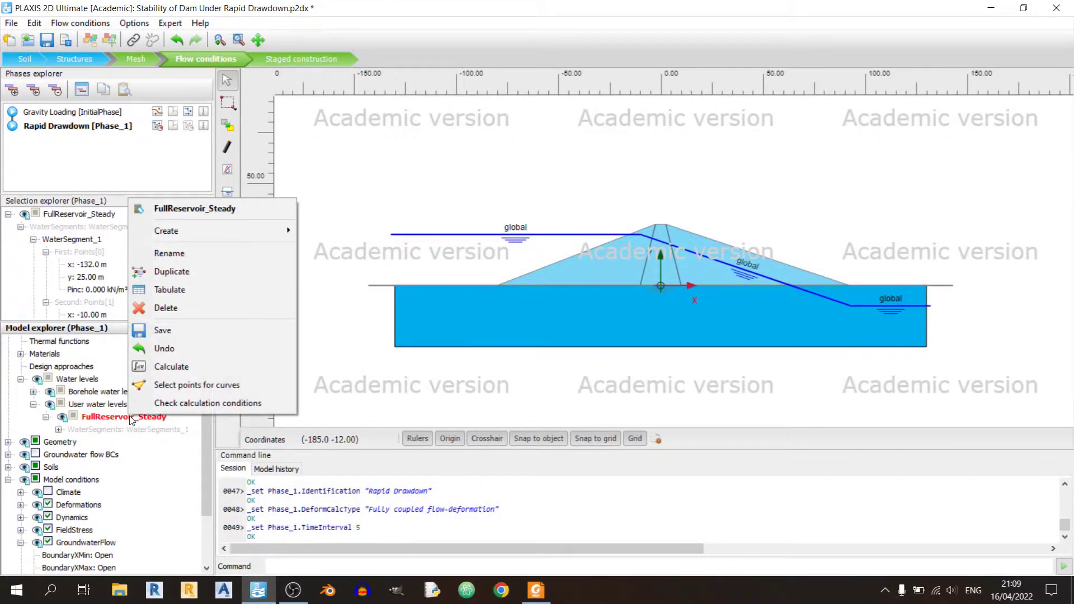
click(194, 272)
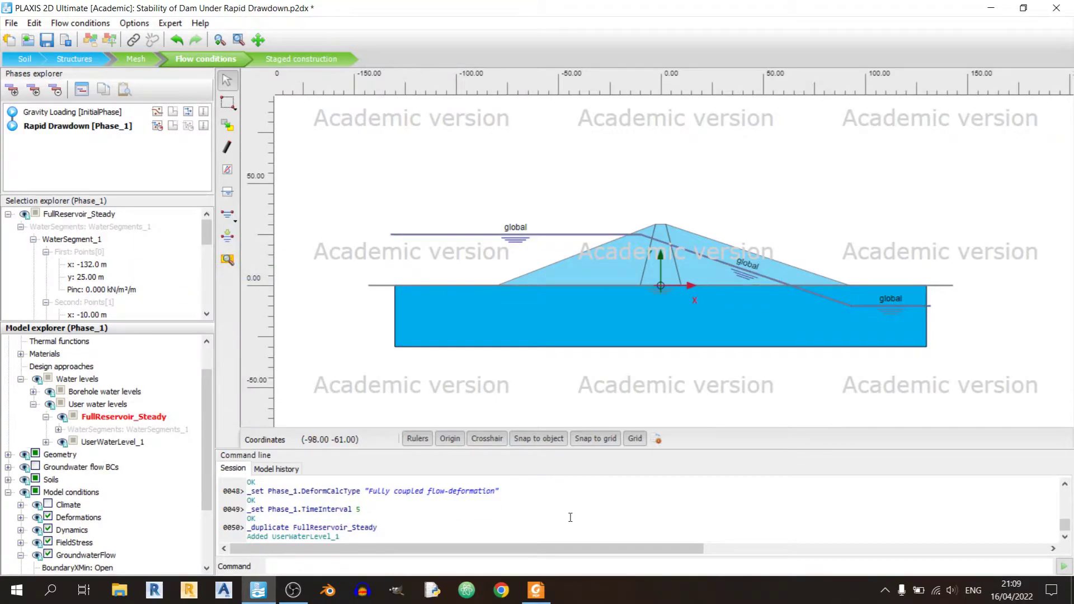
- Rename the duplicated user water level as FullReservoir_Rapid, as the manual specifies
click(110, 443)
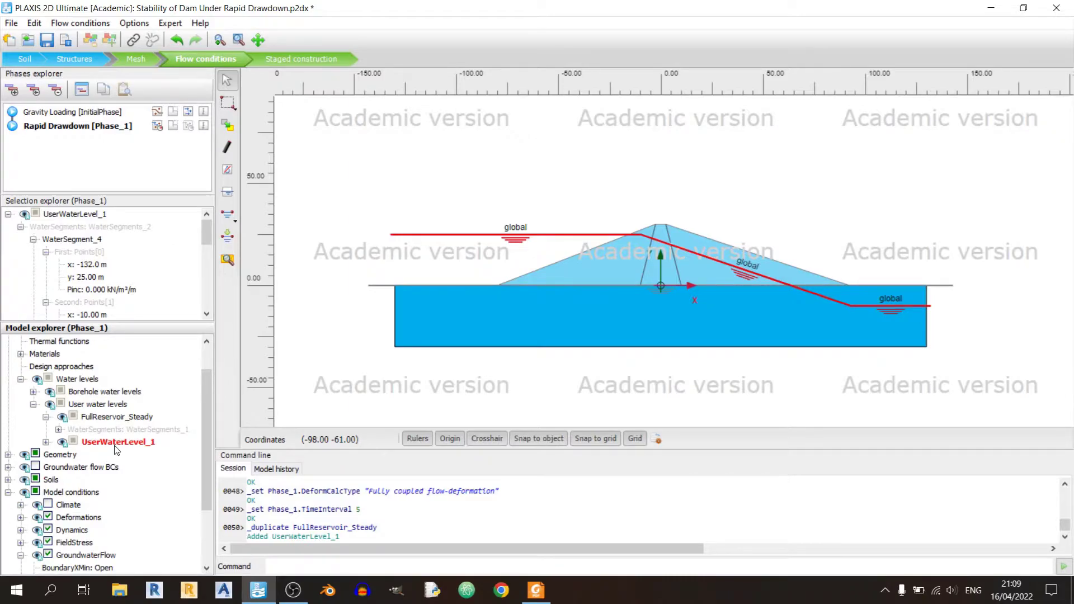
click(536, 590)
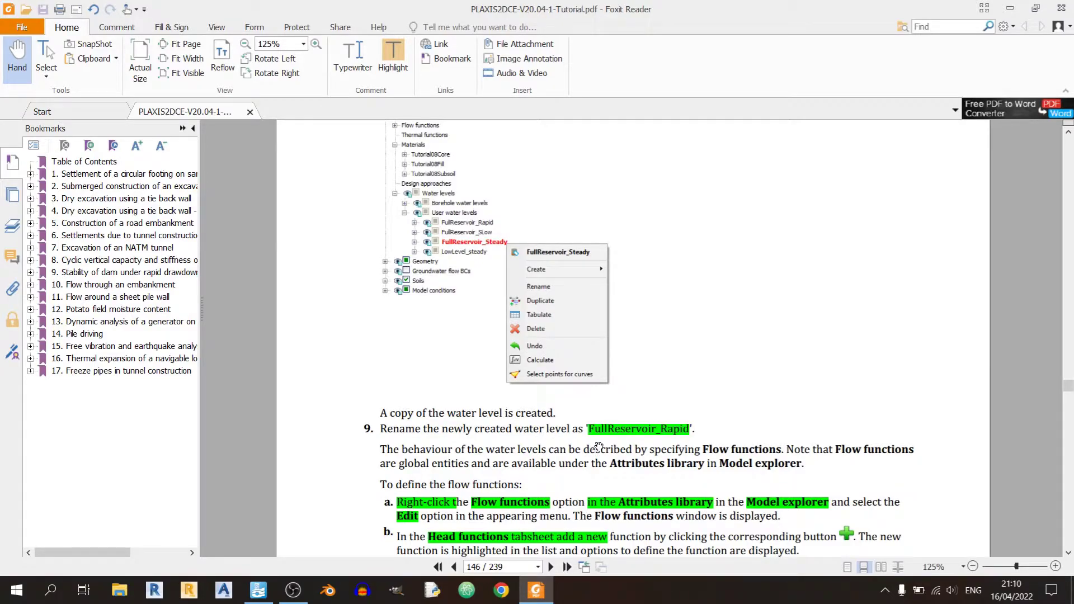
click(536, 590)
right_click(97, 440)
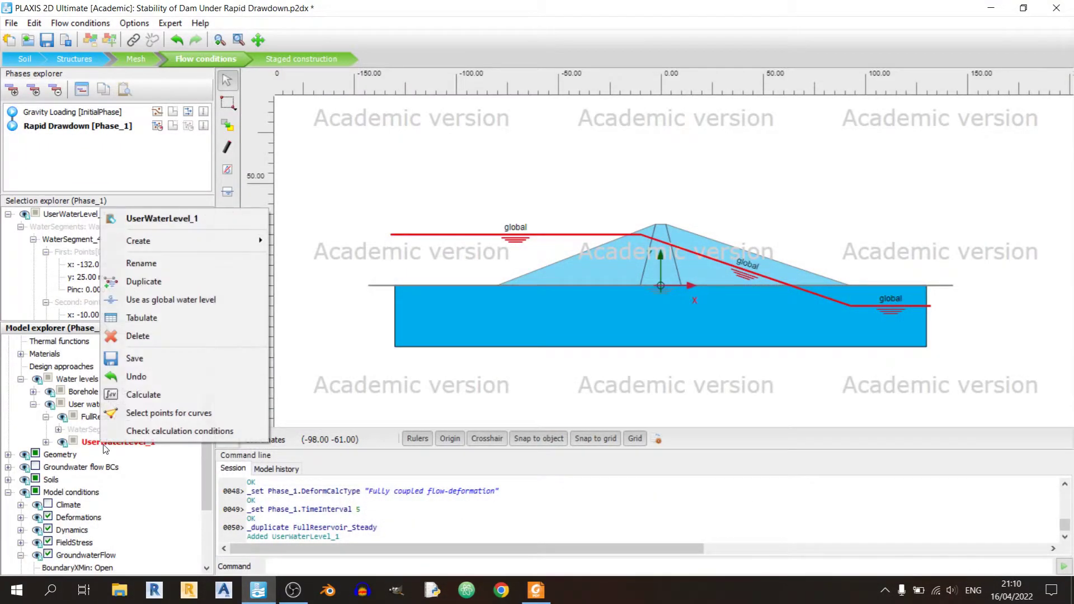
click(179, 263)
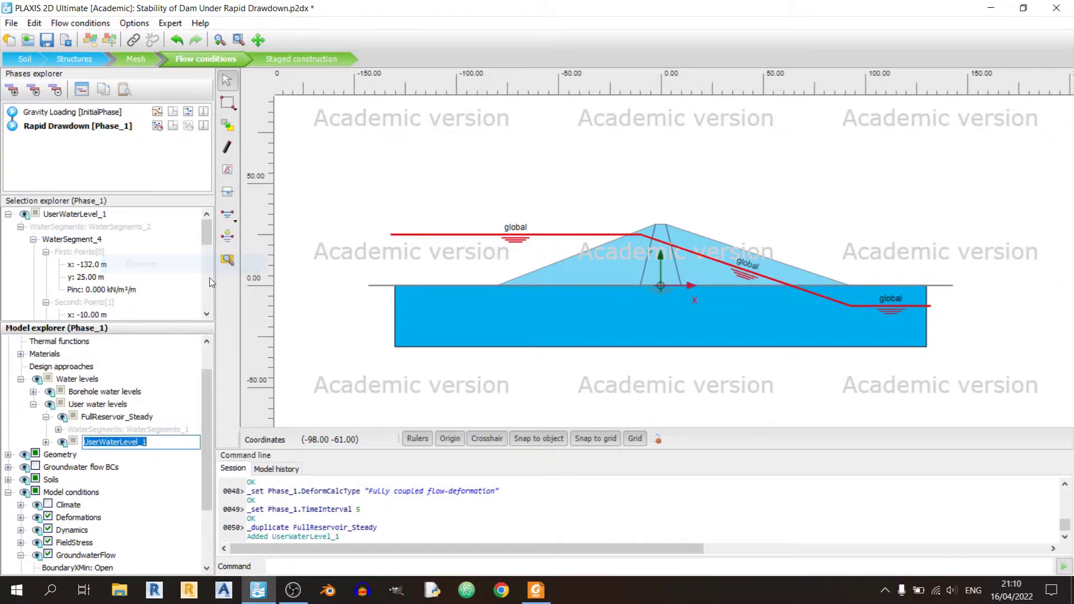
text(FullReservoir)
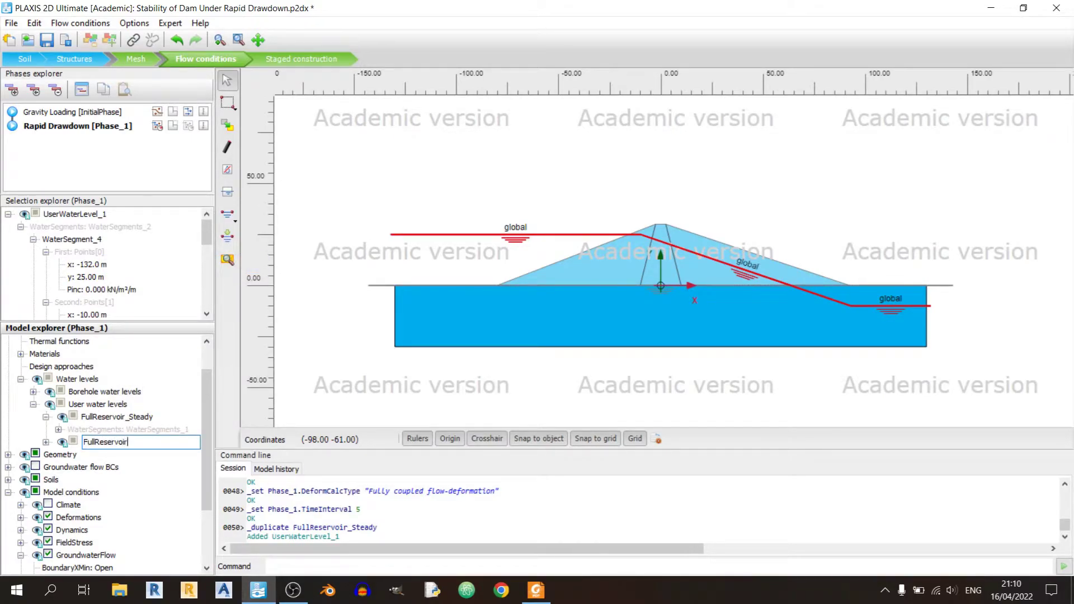
text(_Rapid)
key(Return)
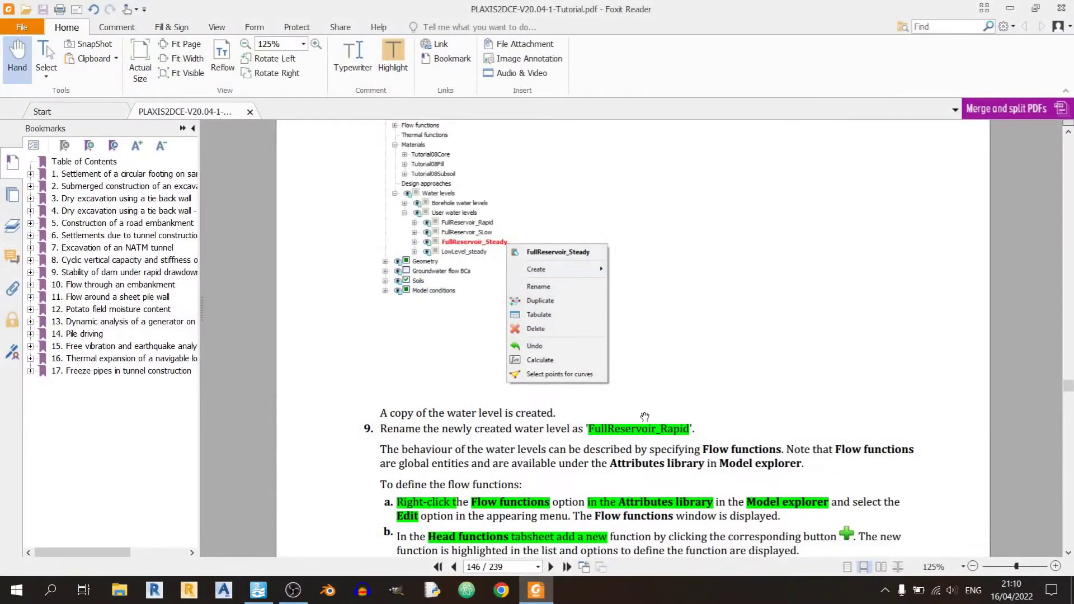
- Read the manual's flow function instructions and add a new head function to the project's flow functions
scroll(588, 350, down, 3)
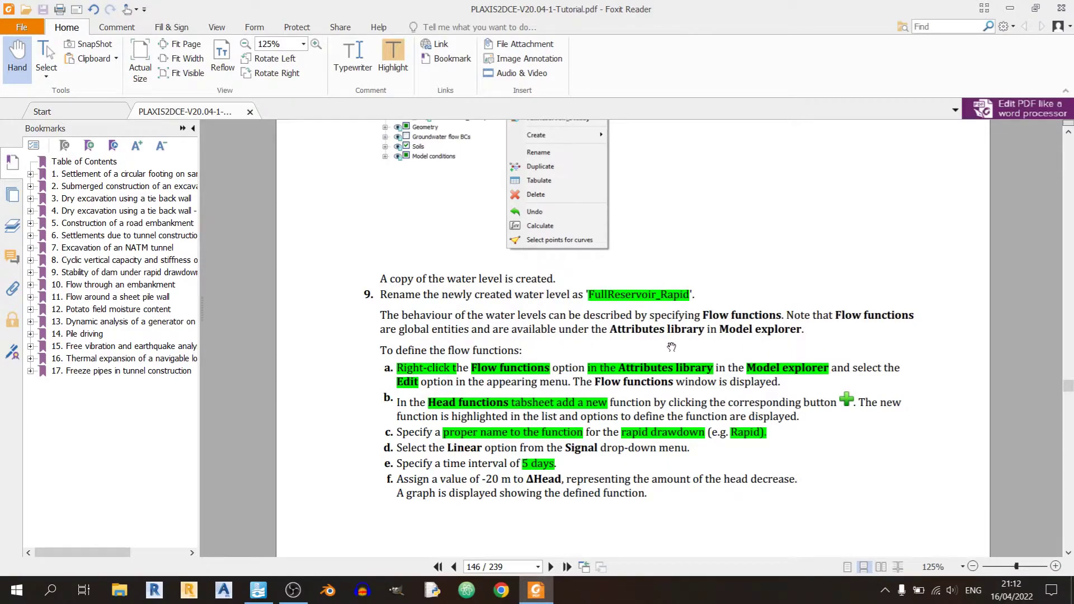
key(alt+Tab)
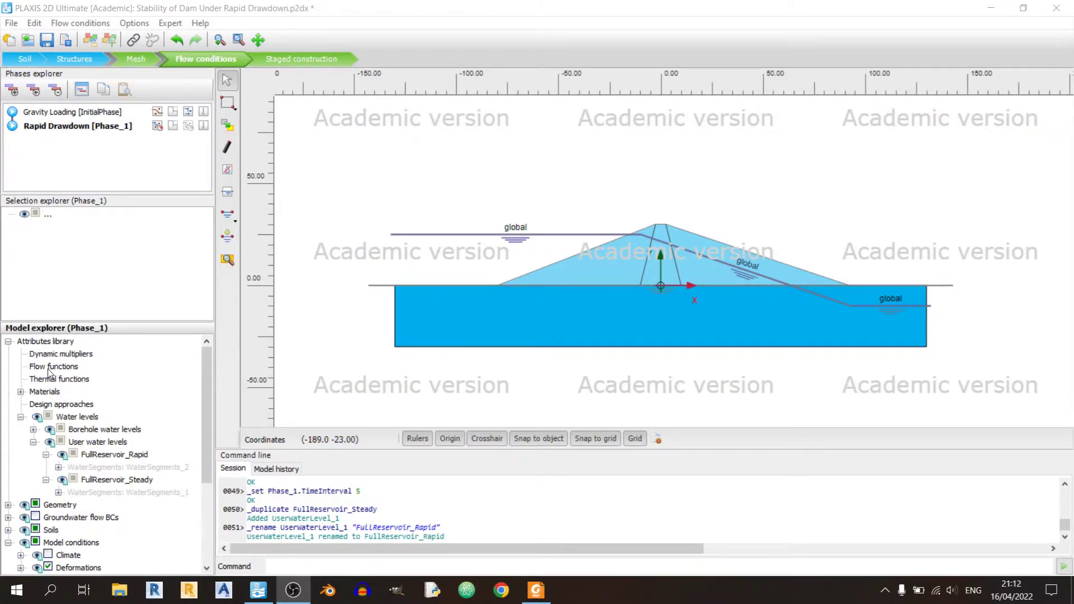
right_click(47, 371)
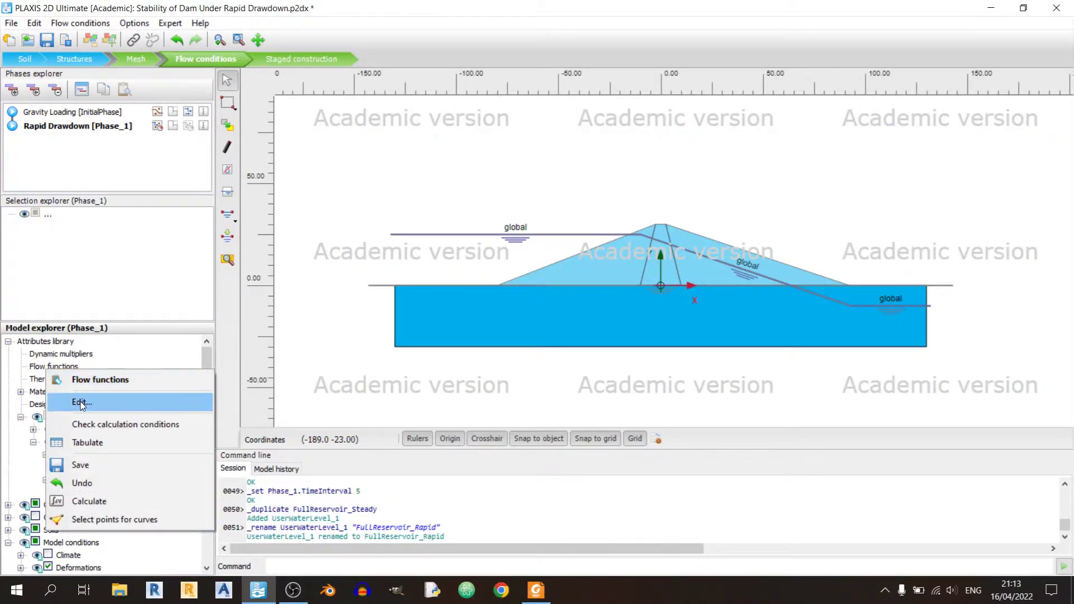
click(80, 402)
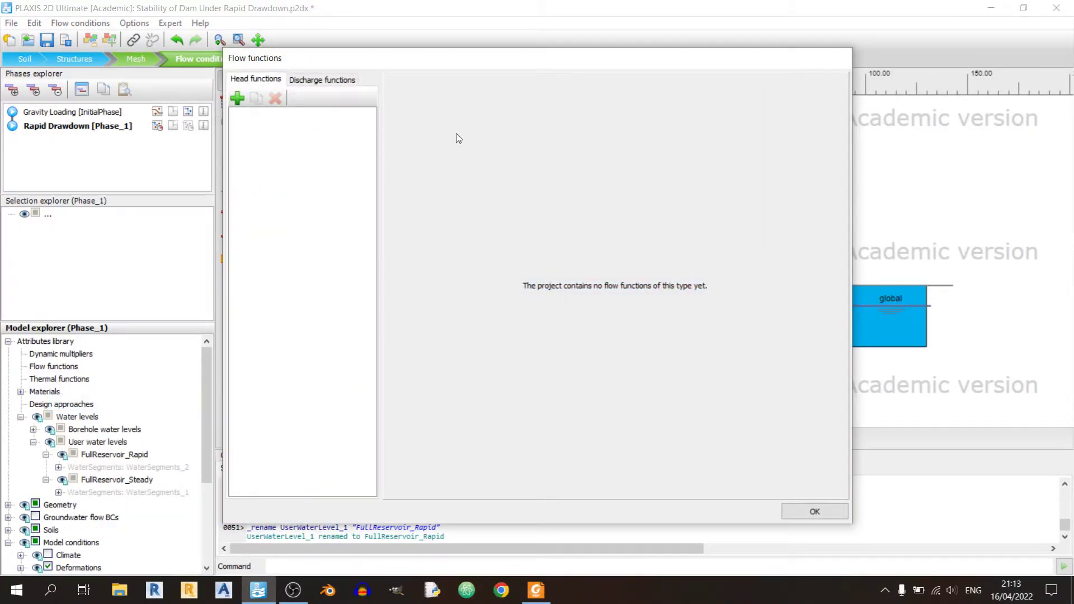
click(536, 590)
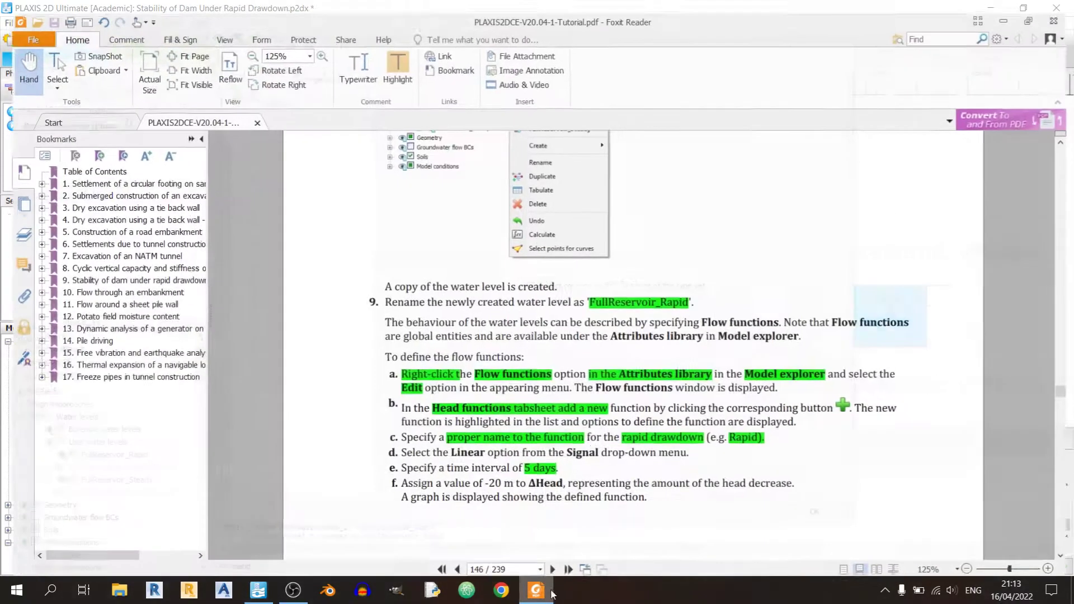
click(536, 591)
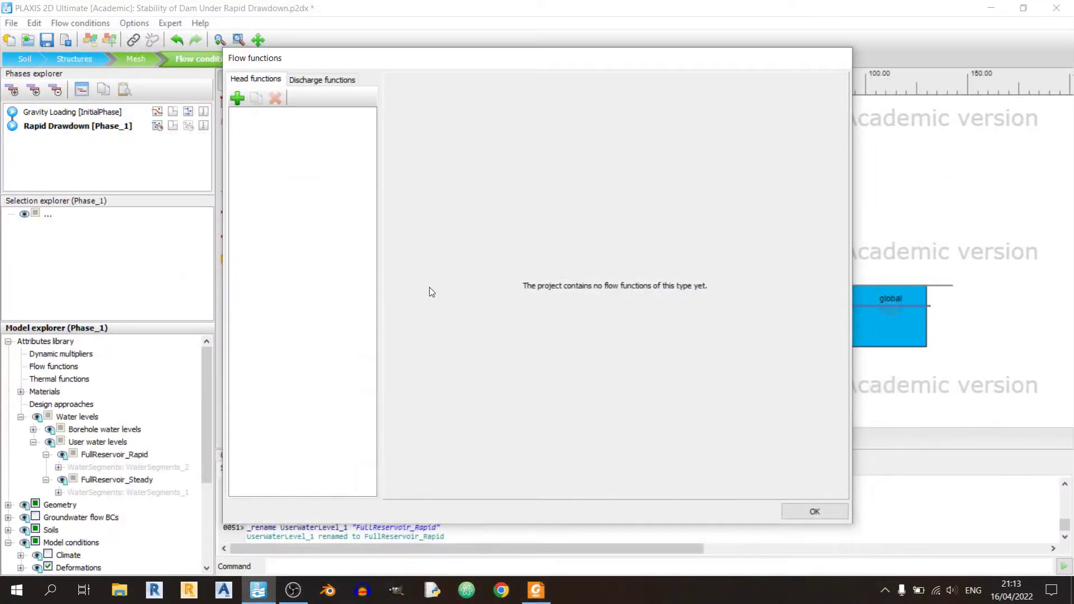
click(243, 97)
- Check the manual's suggested name and name the new head function Rapid
click(536, 591)
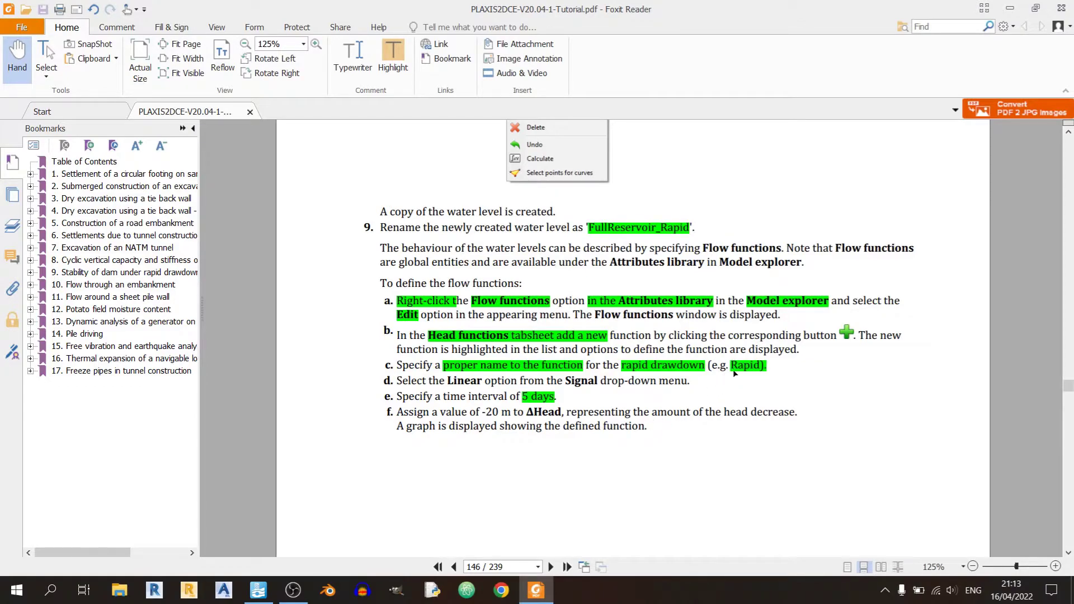
click(536, 591)
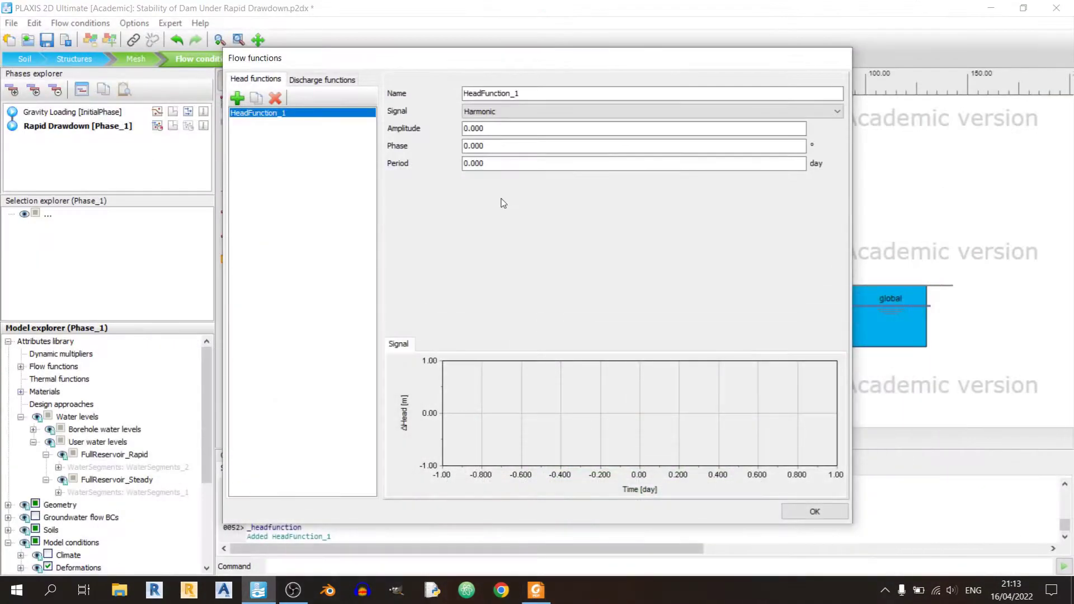
double_click(547, 93)
text(Rapid)
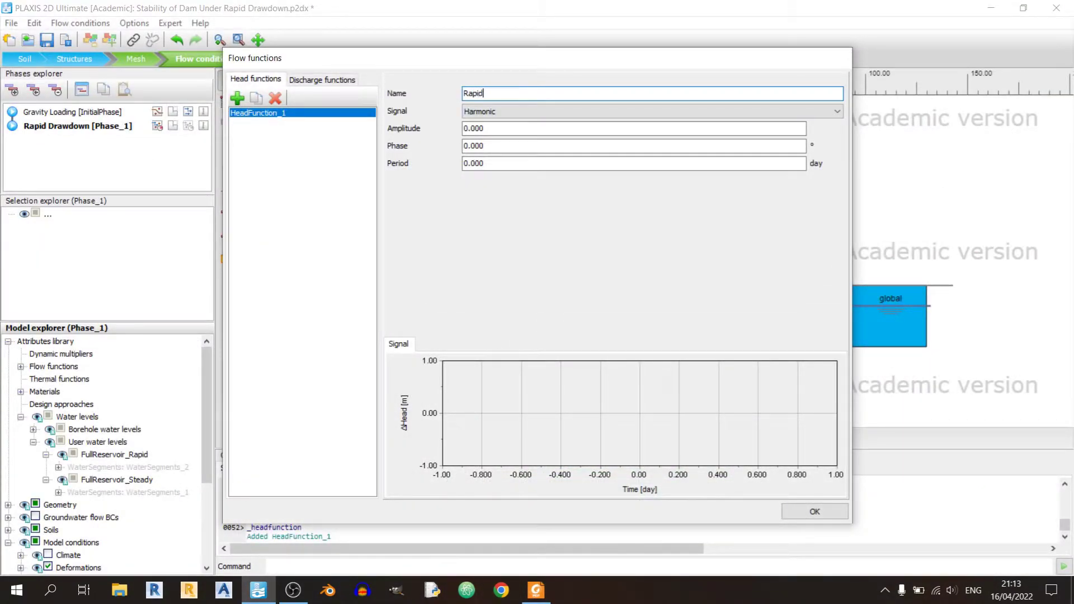
- Set the Rapid head function's signal to Linear, checking the option against the manual
click(648, 110)
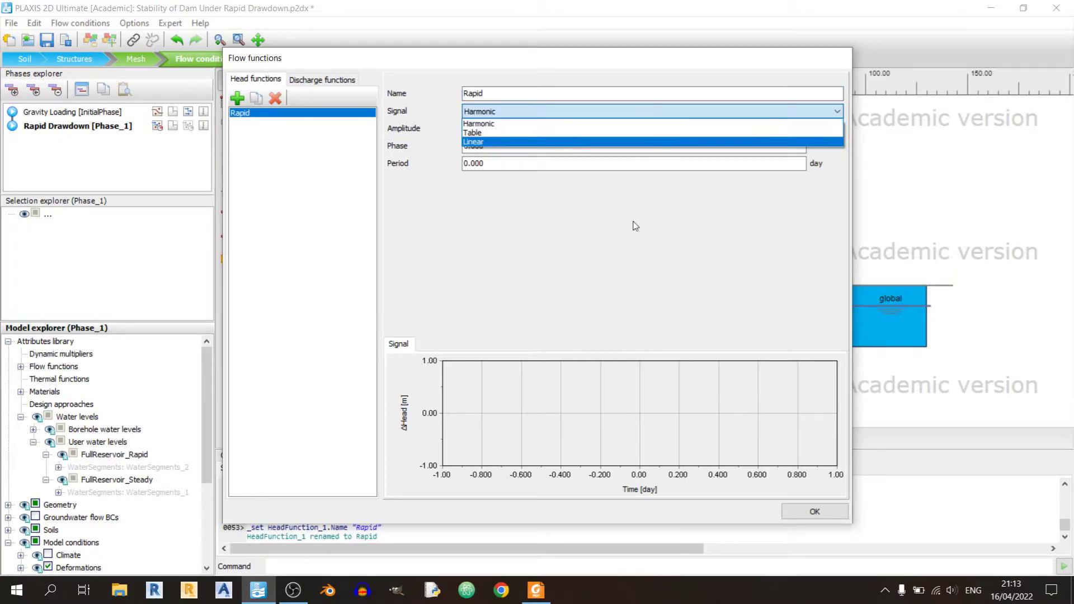
click(542, 598)
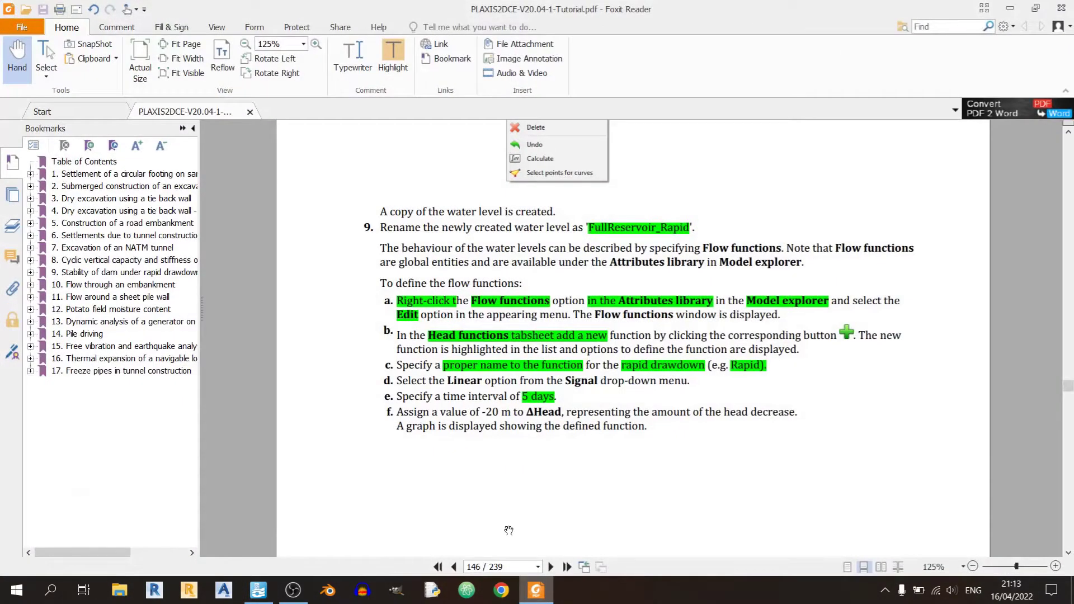
click(551, 597)
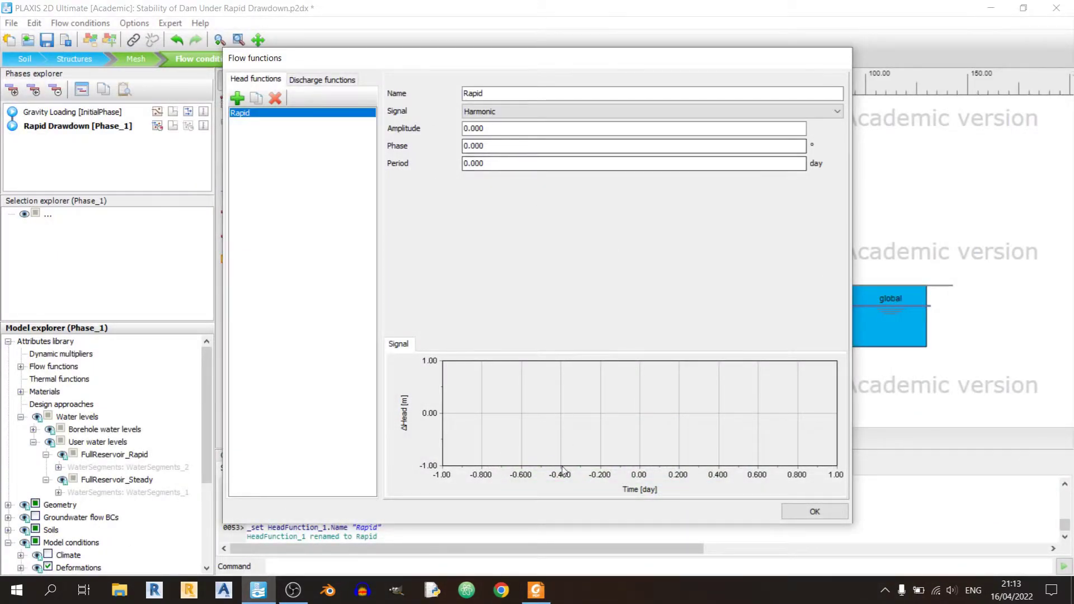
click(536, 591)
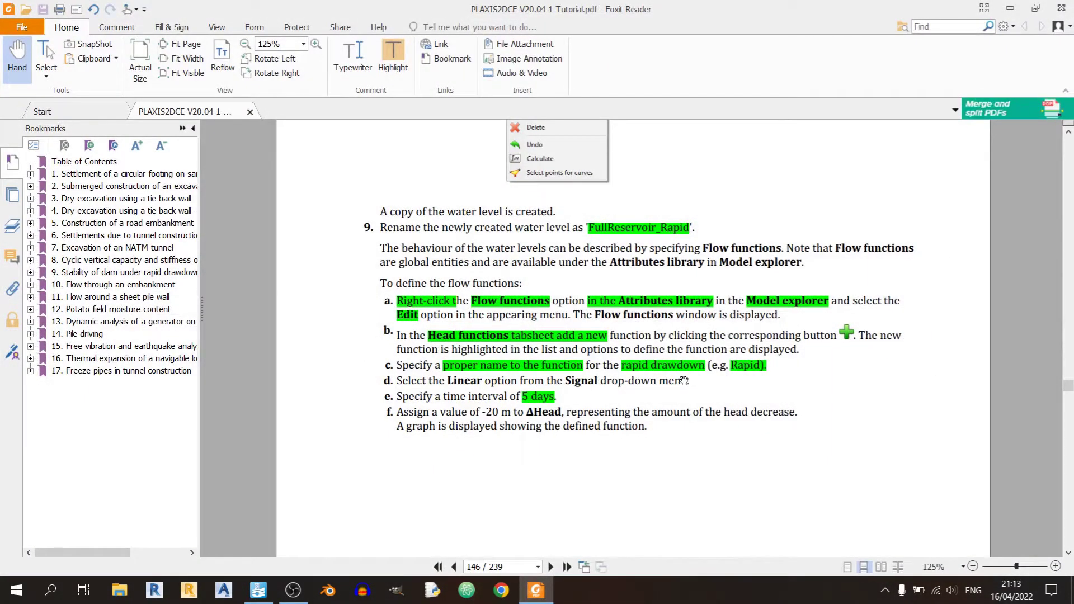
click(536, 591)
click(562, 111)
click(549, 143)
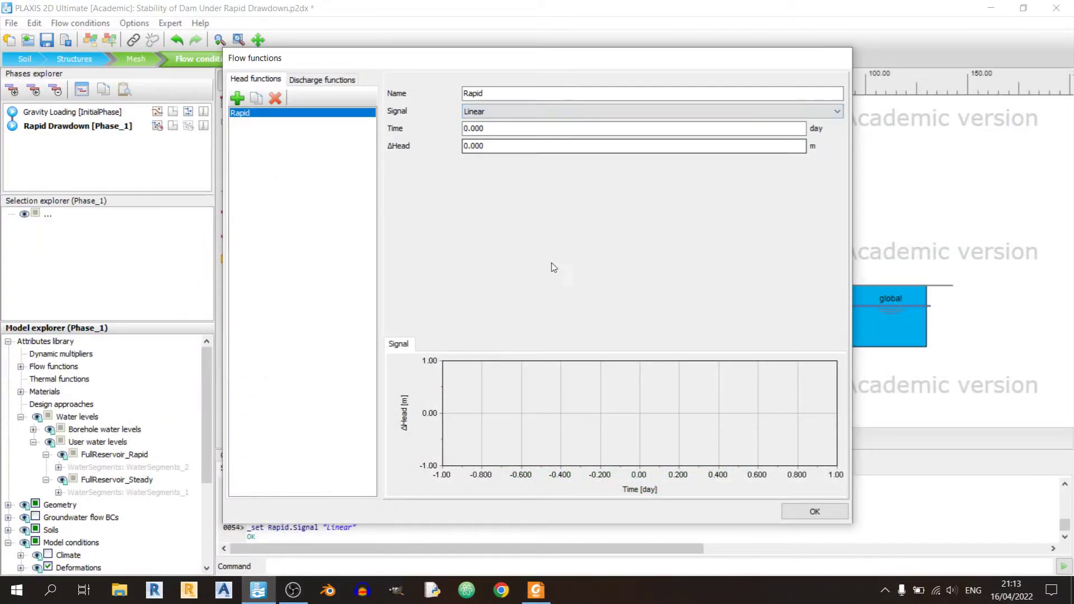
- Set the Rapid head function's time to 5 days, checking the manual's time interval and head instructions
click(536, 591)
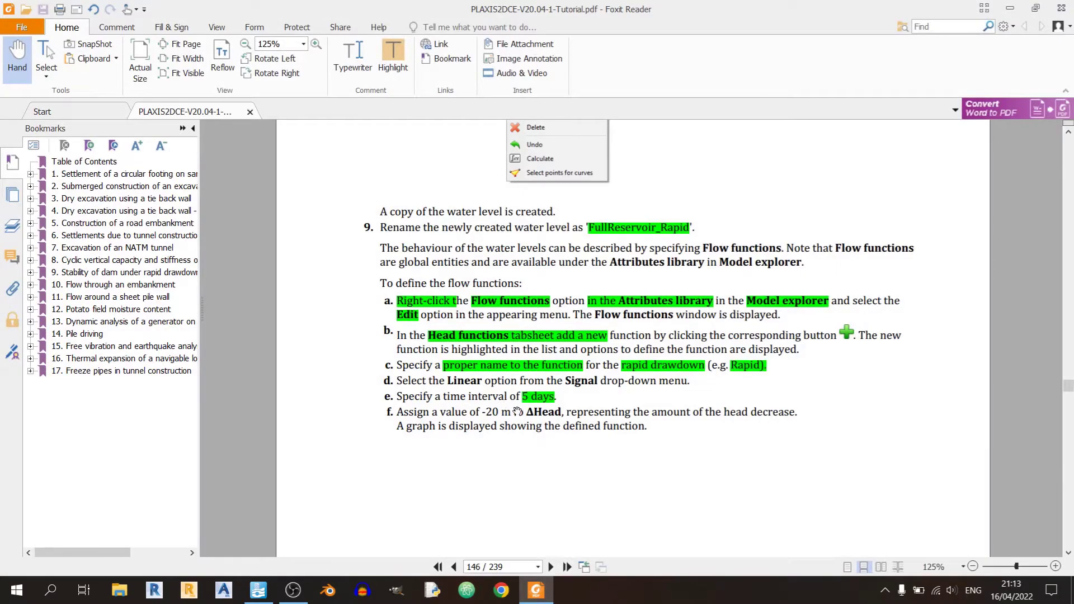
scroll(503, 431, up, 10)
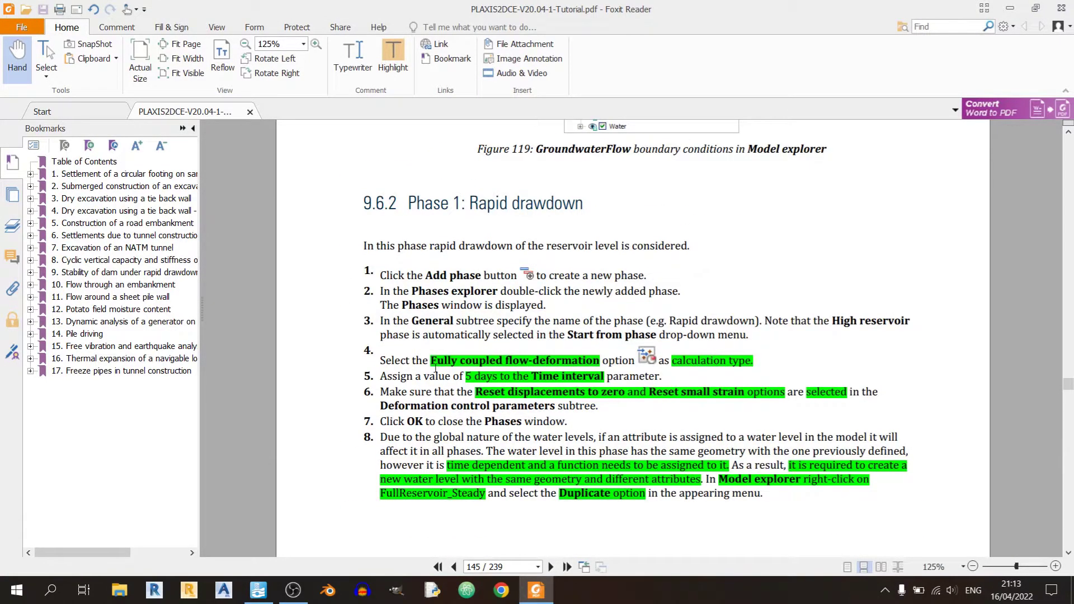
scroll(489, 385, down, 10)
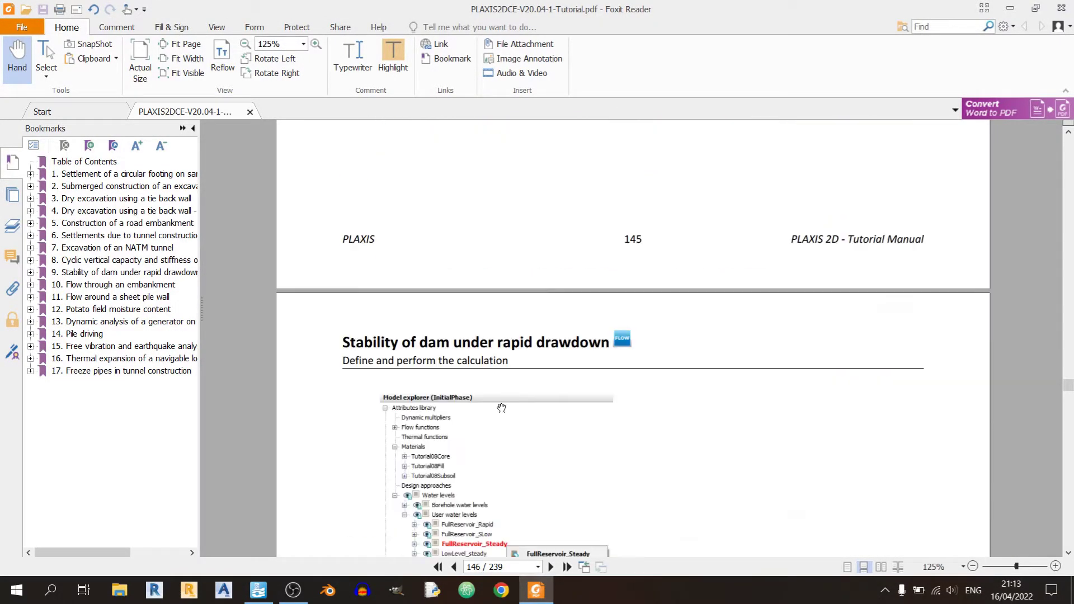
key(alt+Tab)
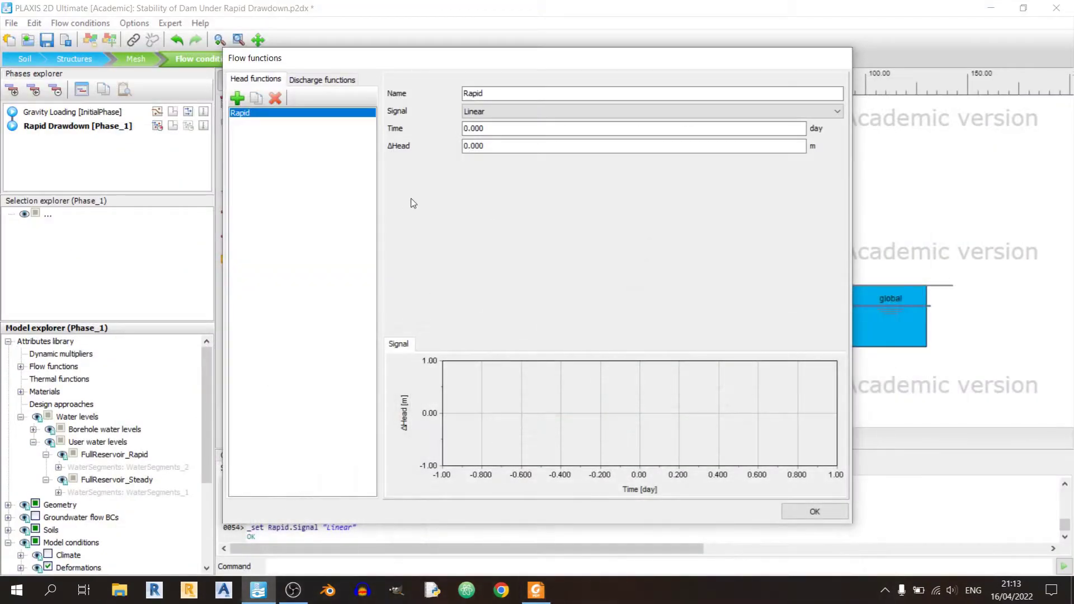
click(432, 129)
text(5)
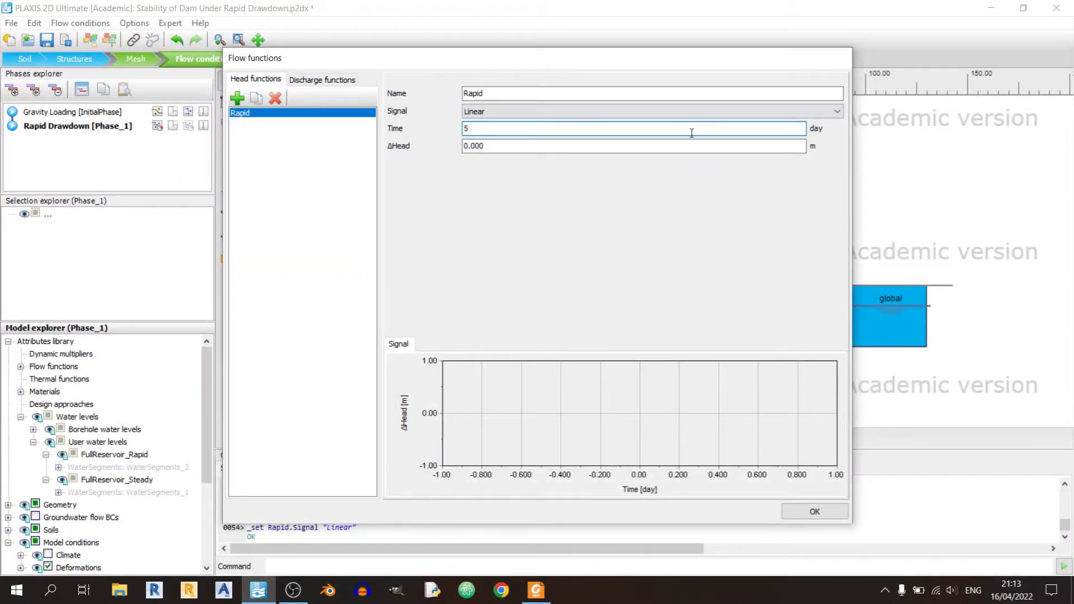
key(Tab)
click(536, 590)
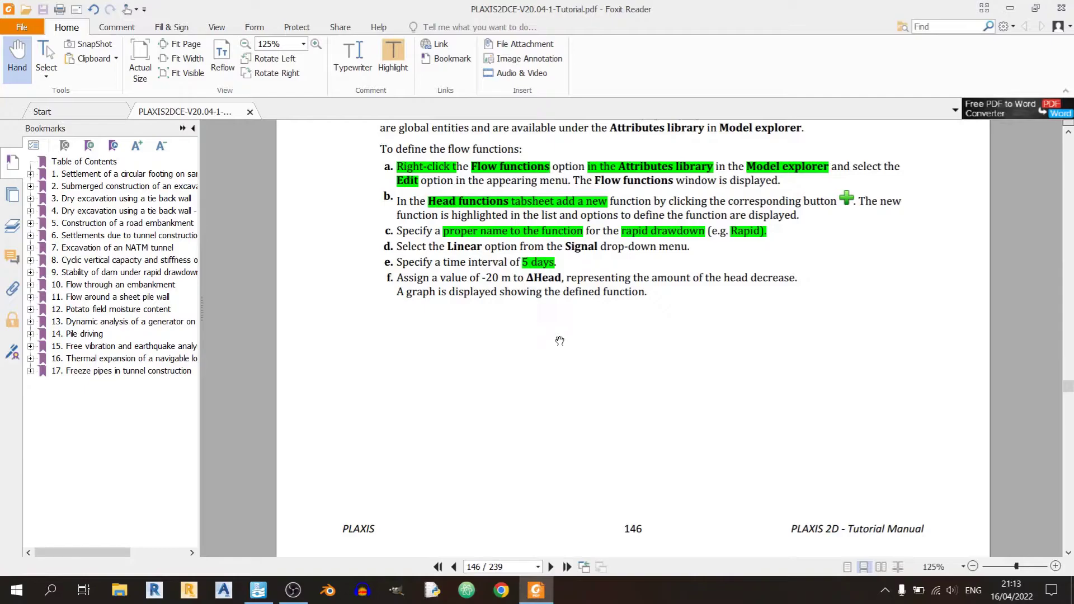
- Set the Rapid head function's ΔHead to -20 m, check it against the manual, and accept the flow functions
click(536, 590)
click(495, 149)
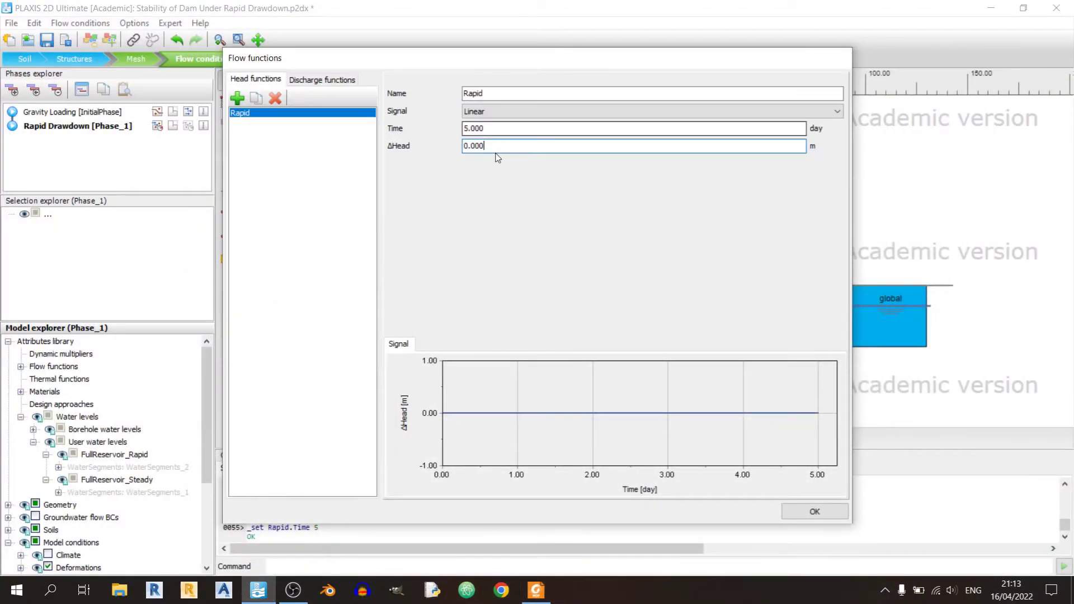
drag(492, 147, 442, 148)
text(-20)
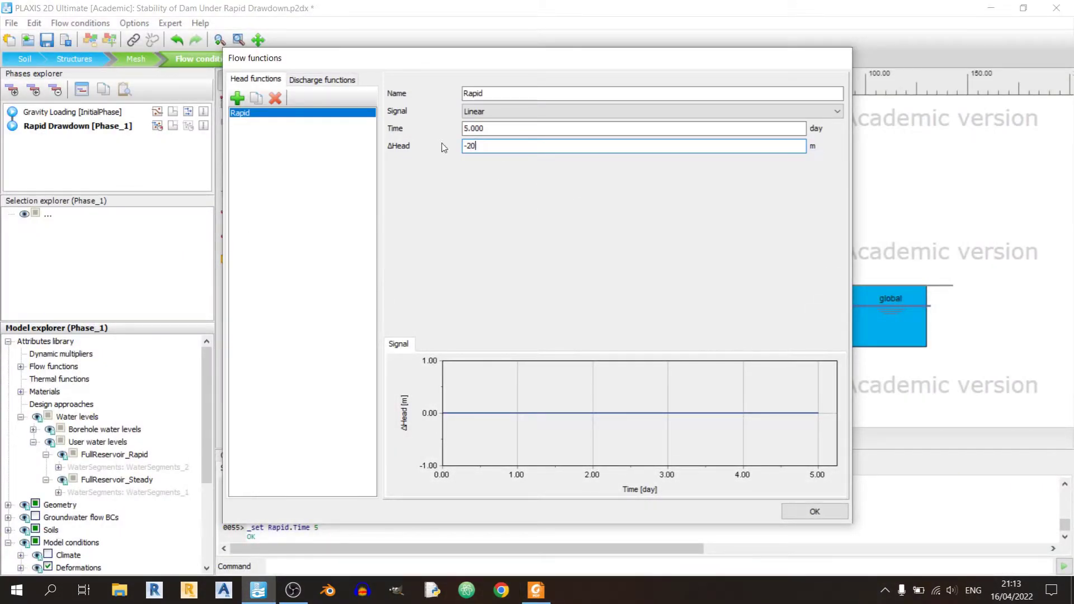
click(536, 591)
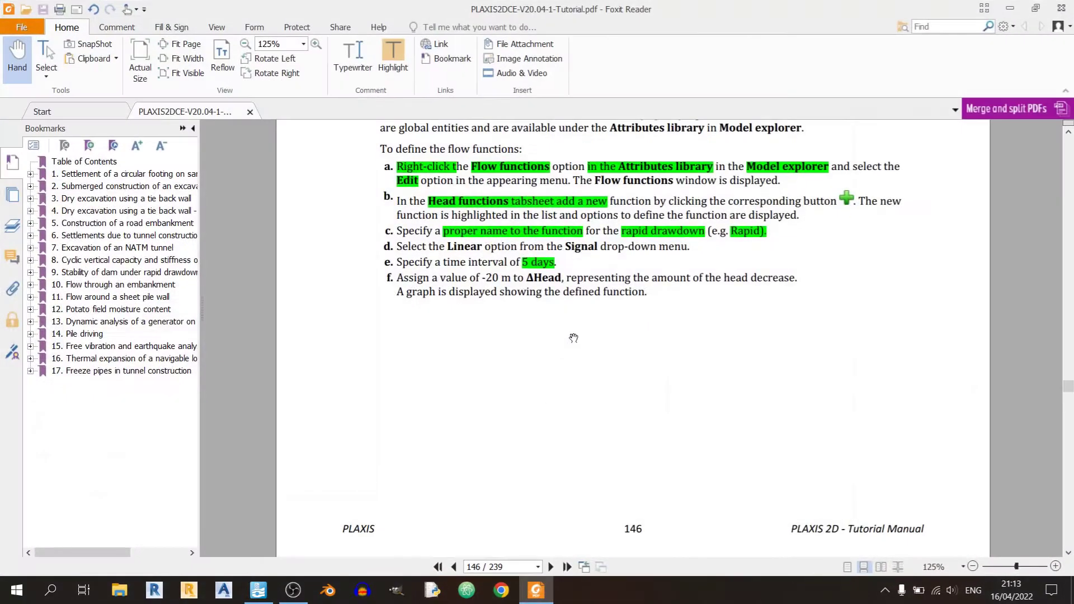
scroll(574, 338, up, 1)
scroll(566, 427, down, 5)
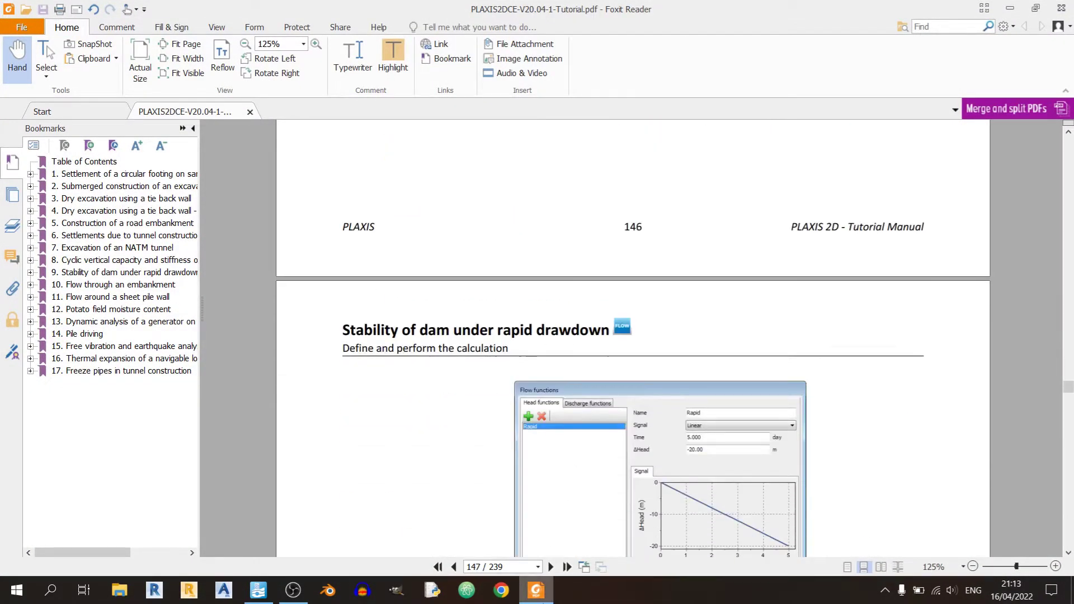
key(alt+Tab)
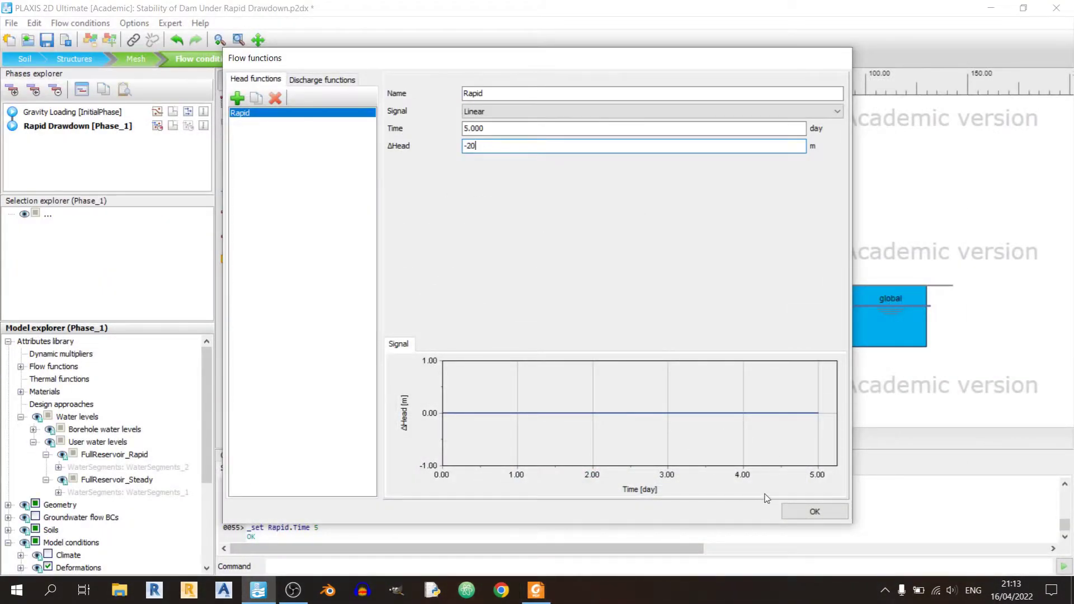
click(815, 512)
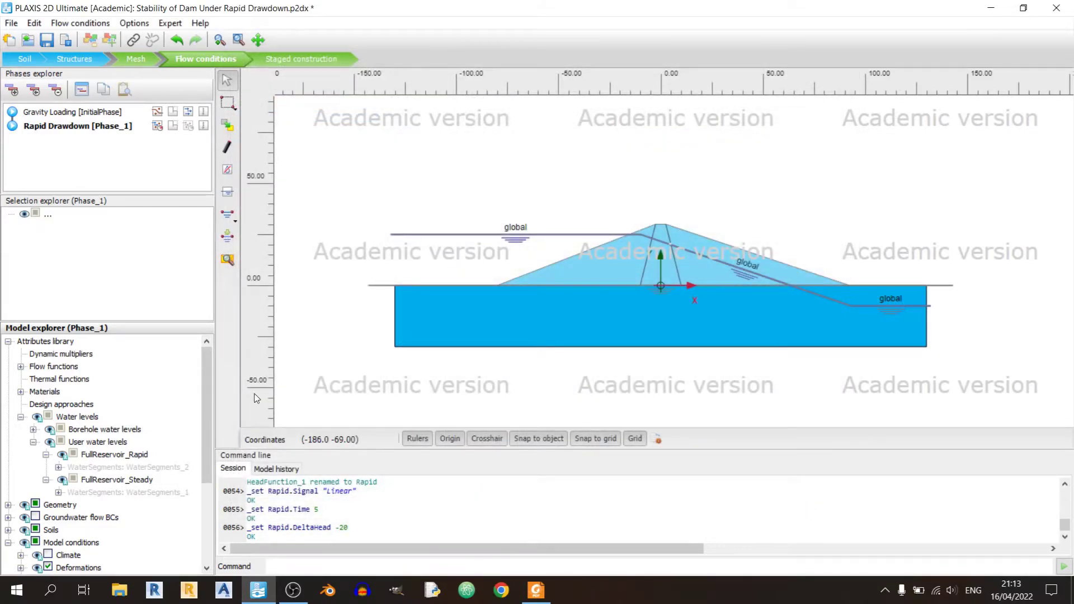
- Reopen the flow functions and compare the Rapid head function's values and graph with the manual's figure
right_click(43, 370)
click(79, 397)
click(238, 113)
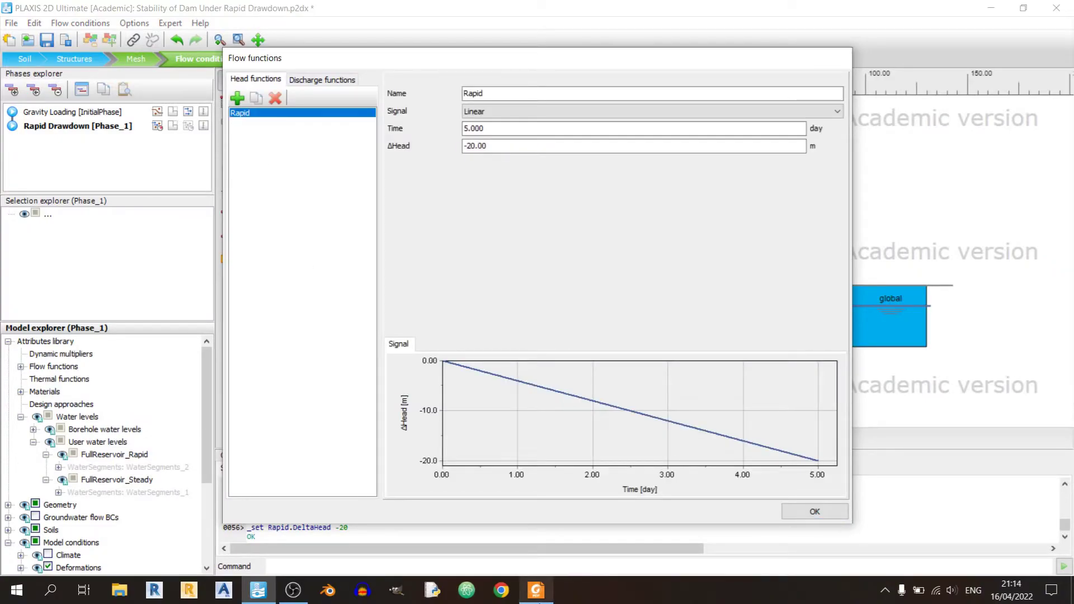
click(536, 590)
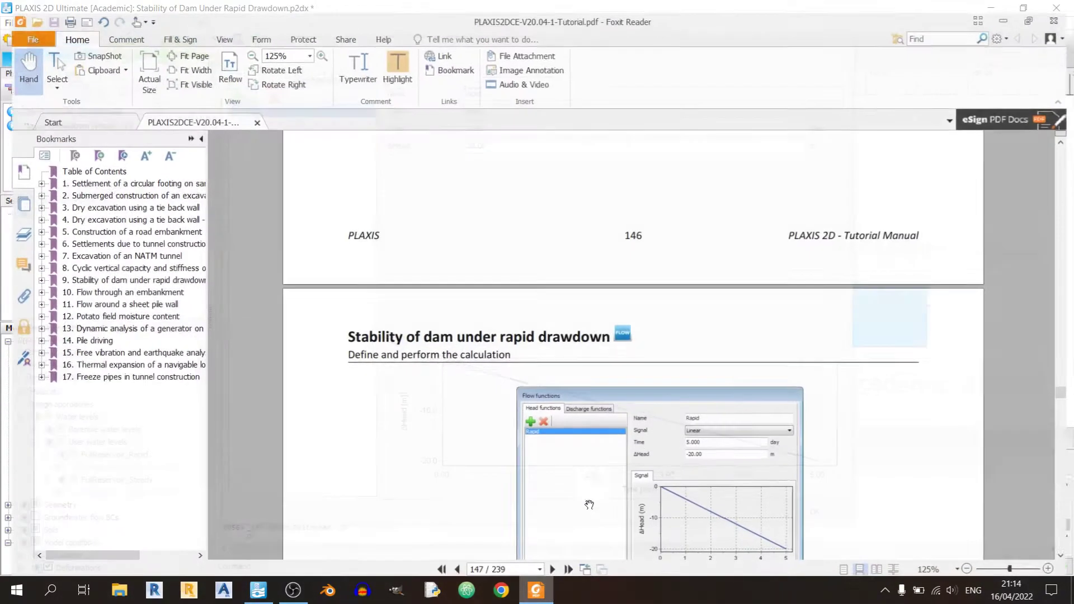
scroll(657, 255, down, 10)
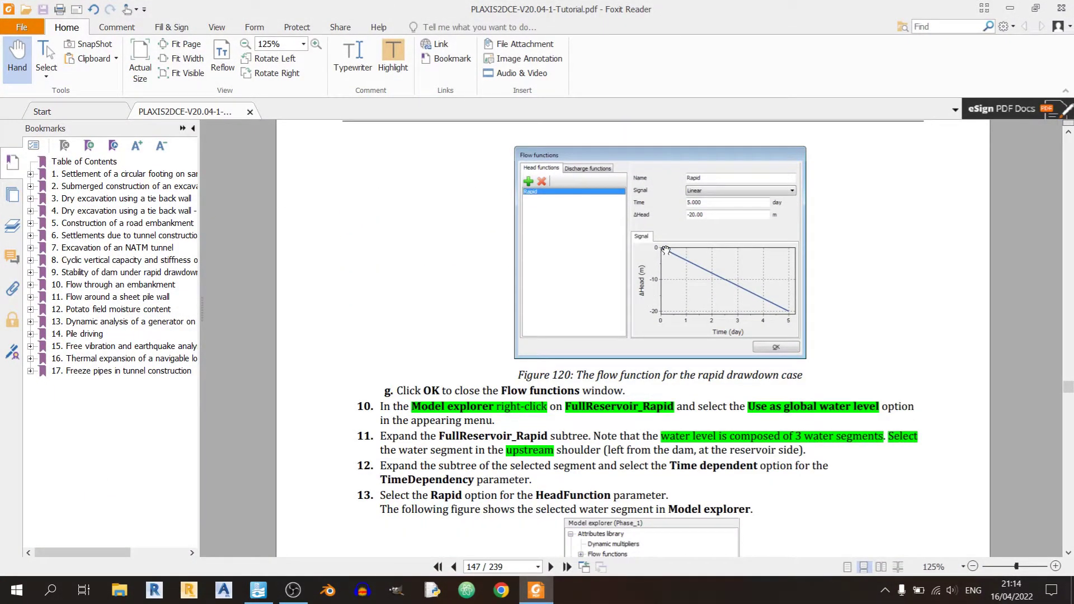
click(534, 597)
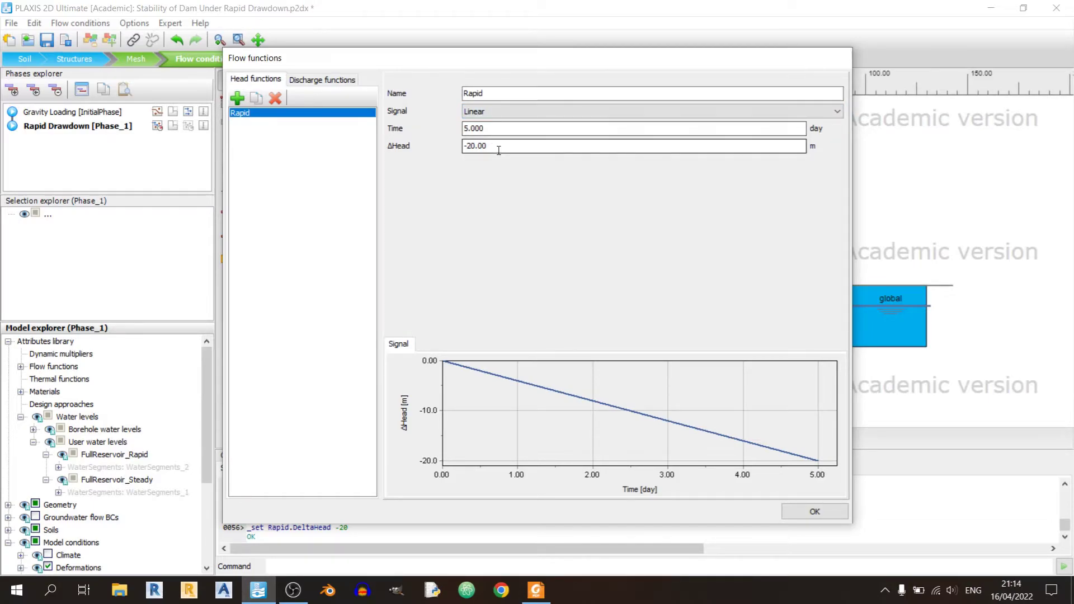
click(536, 591)
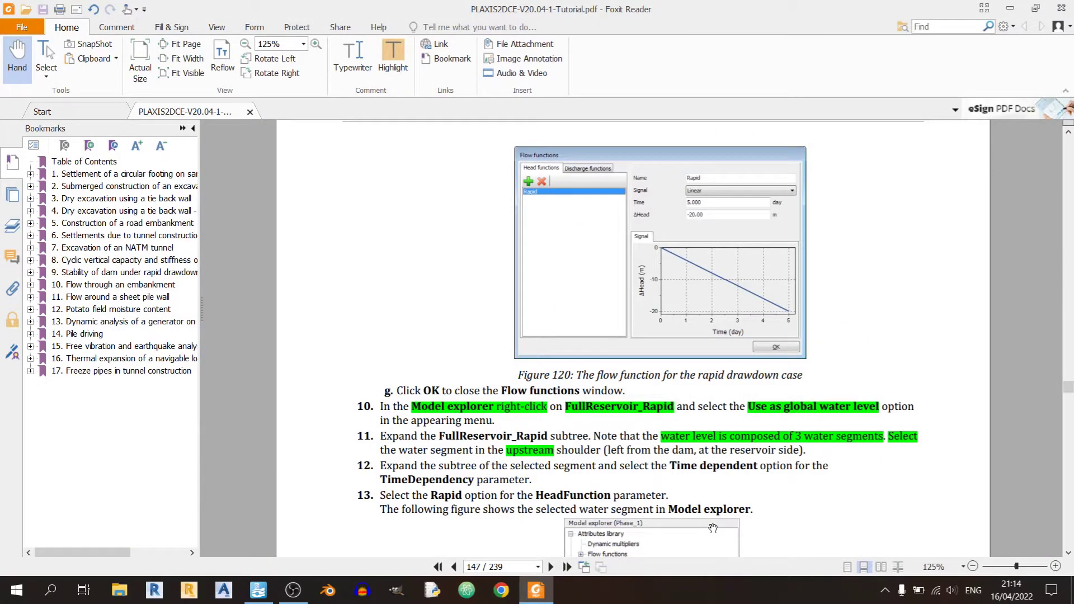
scroll(711, 531, down, 3)
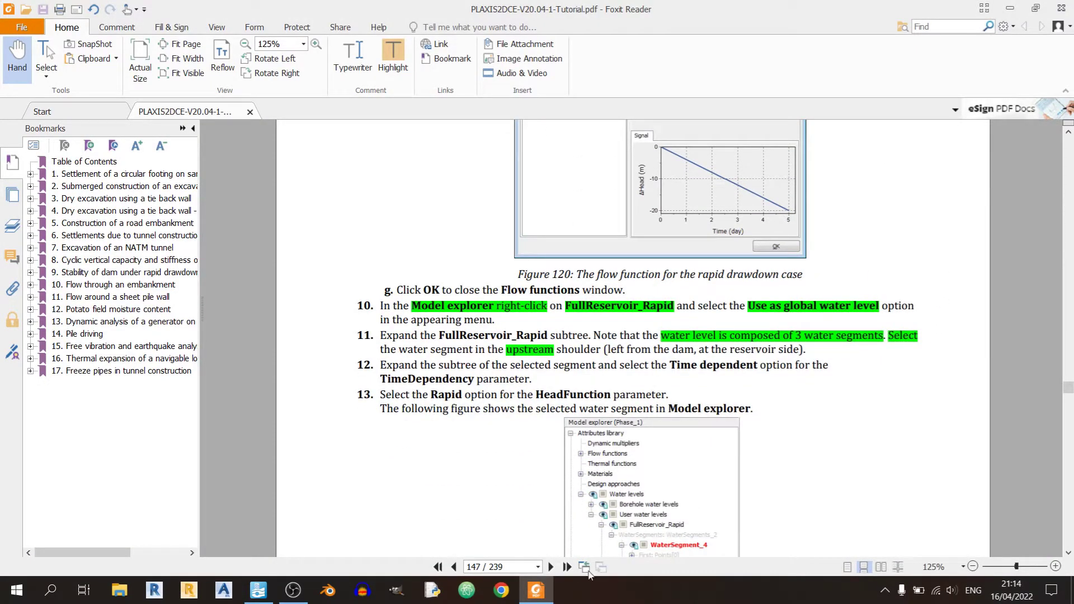
click(537, 593)
key(Return)
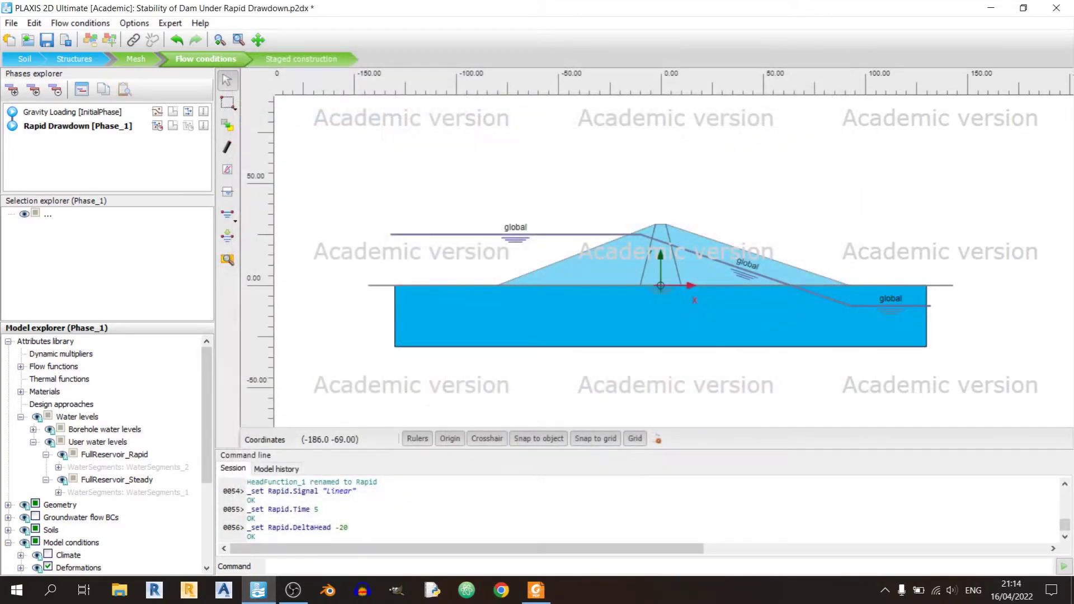
- Assign FullReservoir_Rapid as the global water level for the Rapid Drawdown phase
click(536, 590)
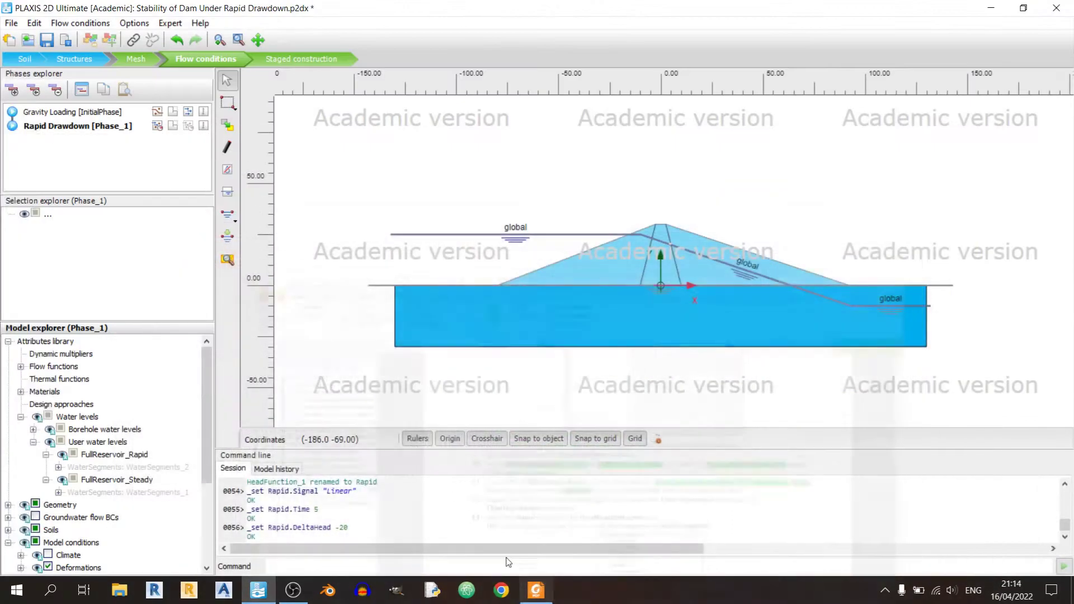
click(536, 590)
click(125, 455)
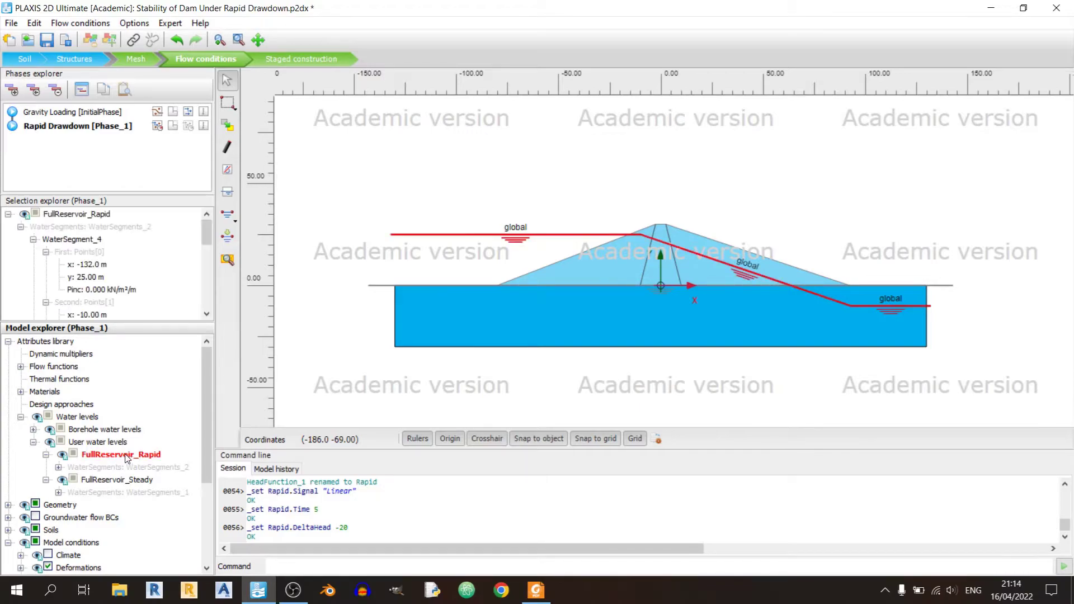
right_click(124, 455)
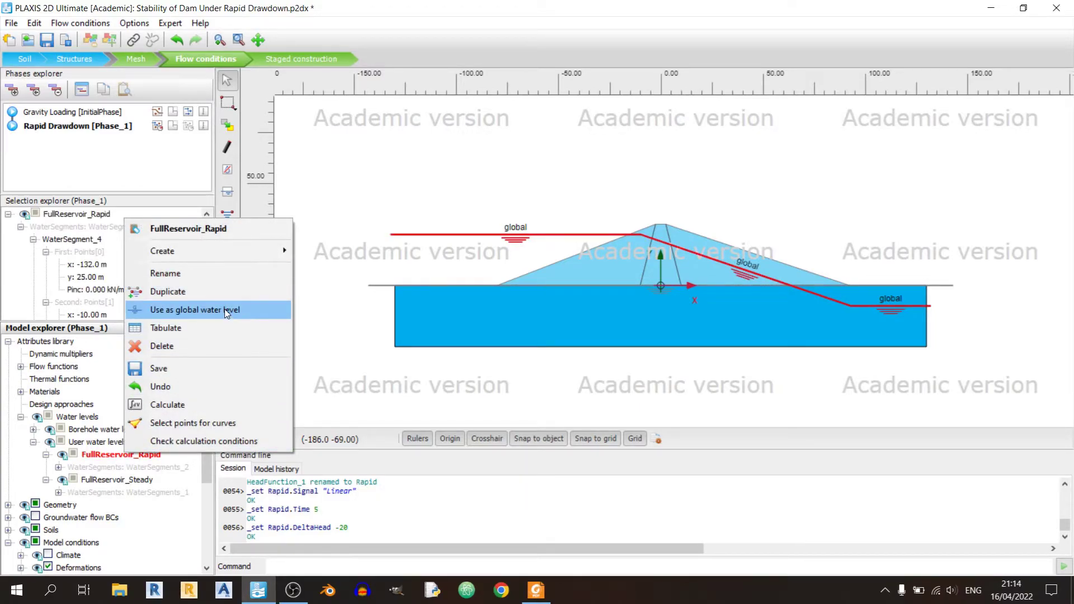
click(255, 310)
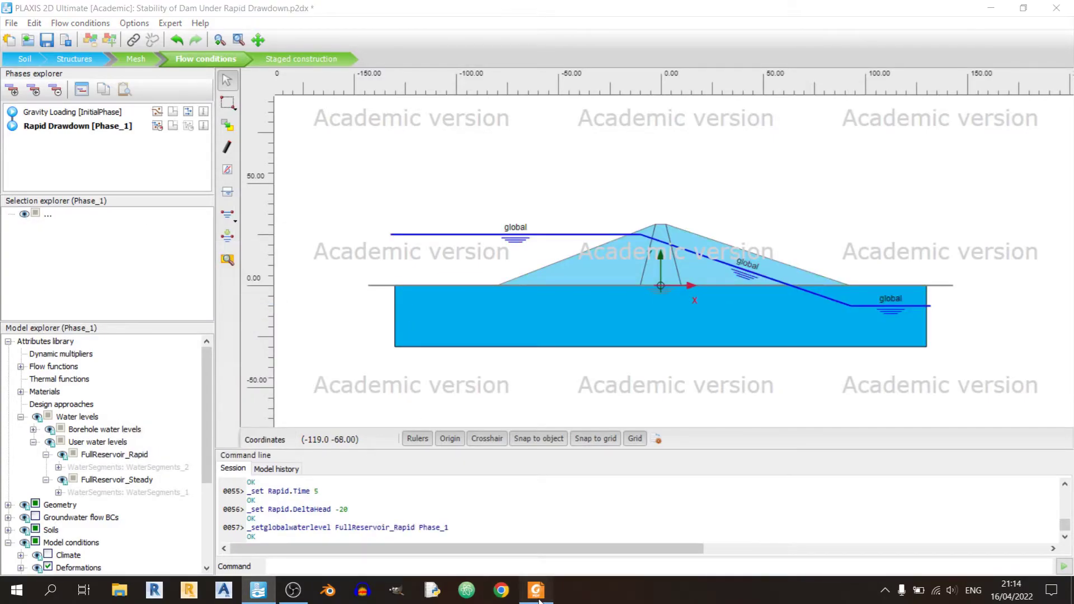
- Read the manual's water segment instructions and select the upstream segment, WaterSegment_4, of FullReservoir_Rapid
click(536, 590)
scroll(514, 414, down, 3)
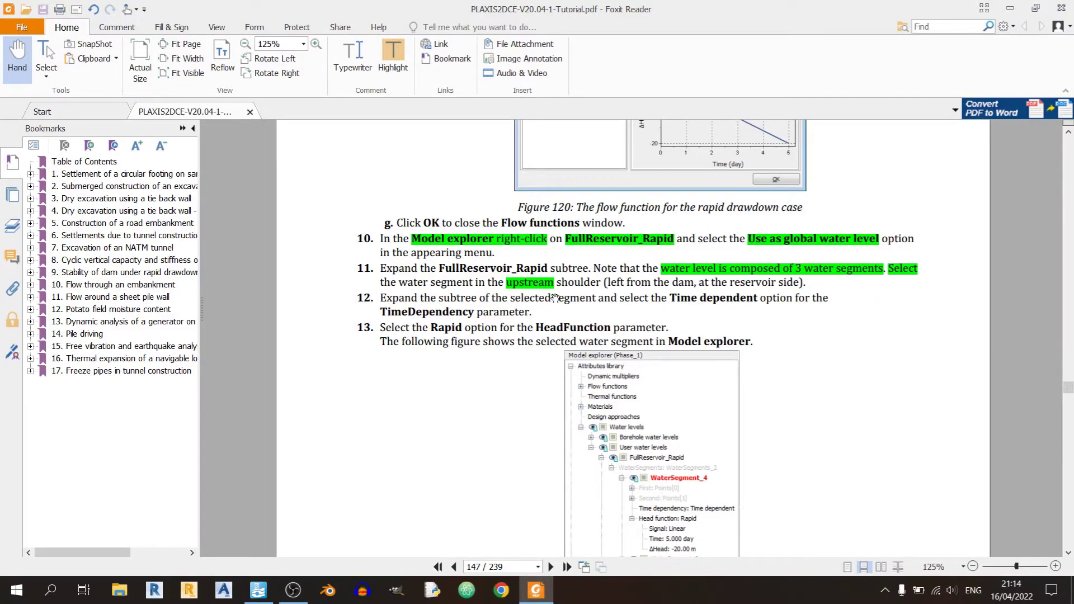
click(535, 590)
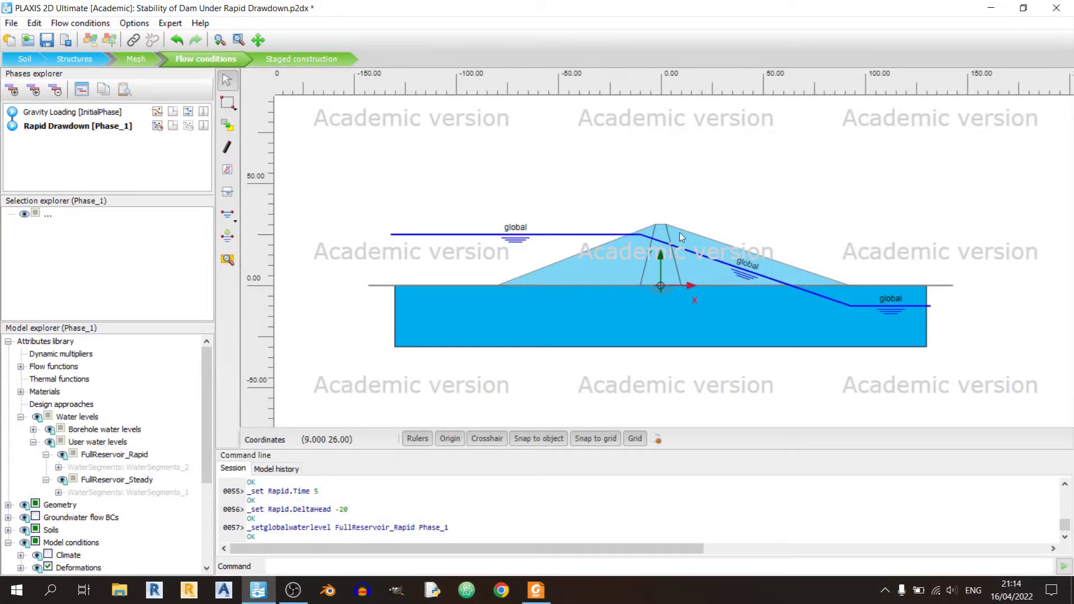
click(46, 455)
click(46, 455)
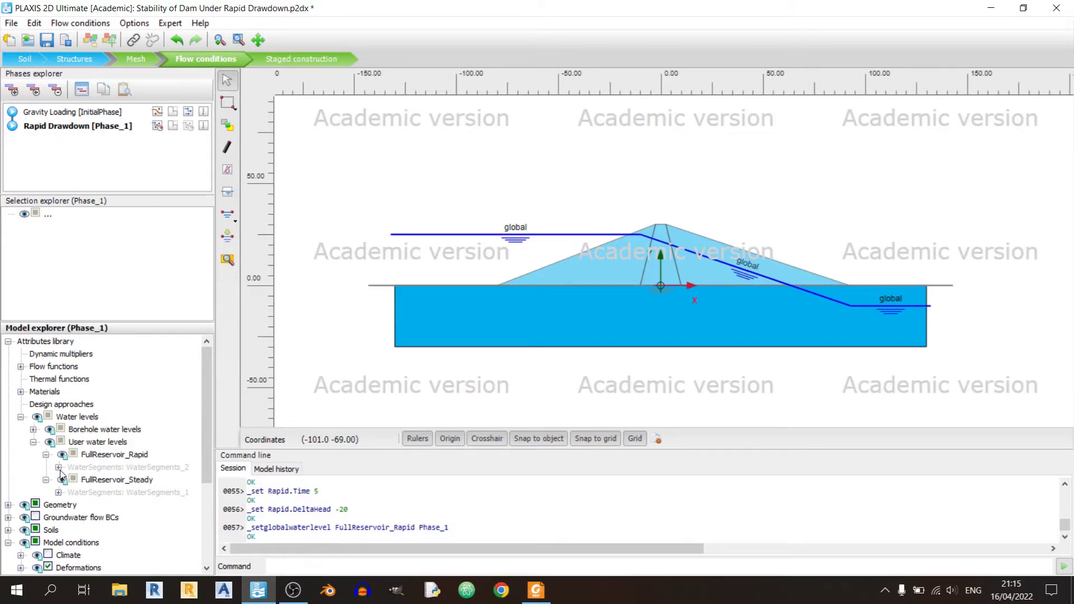
click(59, 468)
click(124, 481)
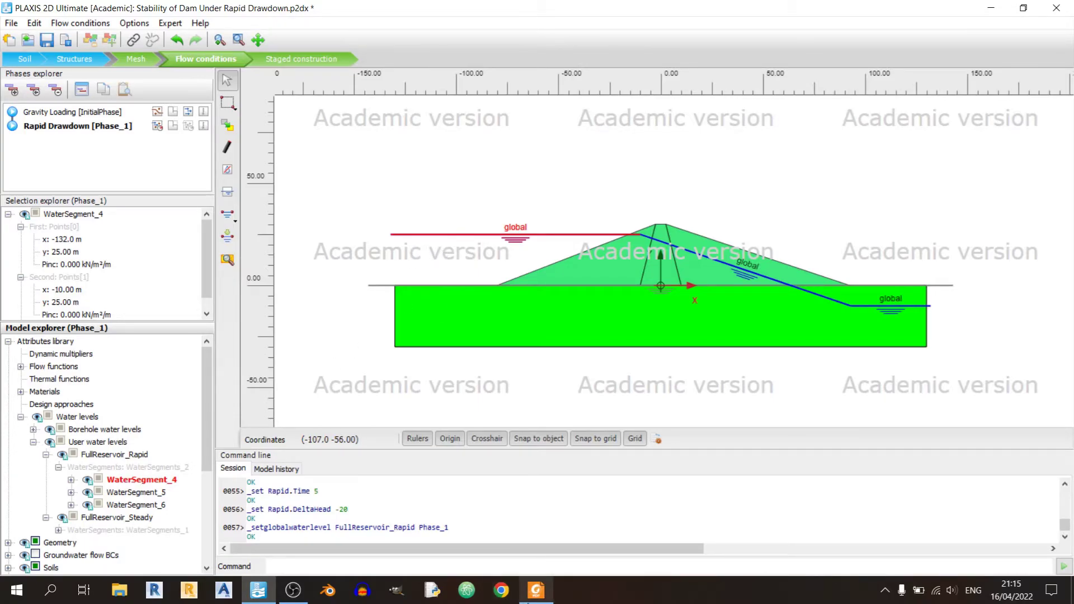
- Check the manual's time dependency instruction and inspect the first and second points of WaterSegment_4
click(536, 590)
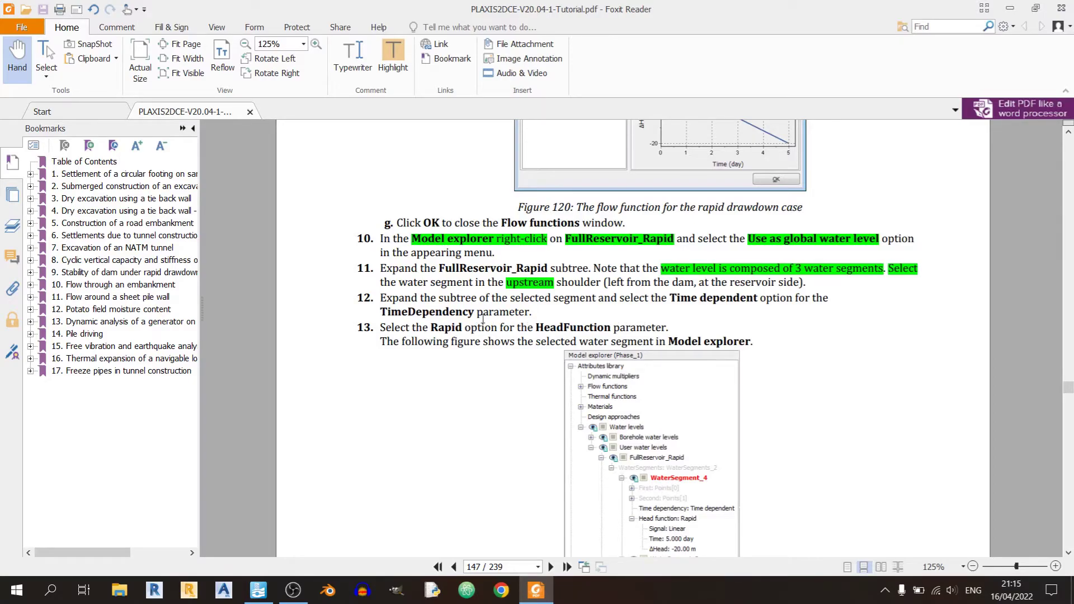
click(537, 591)
click(71, 481)
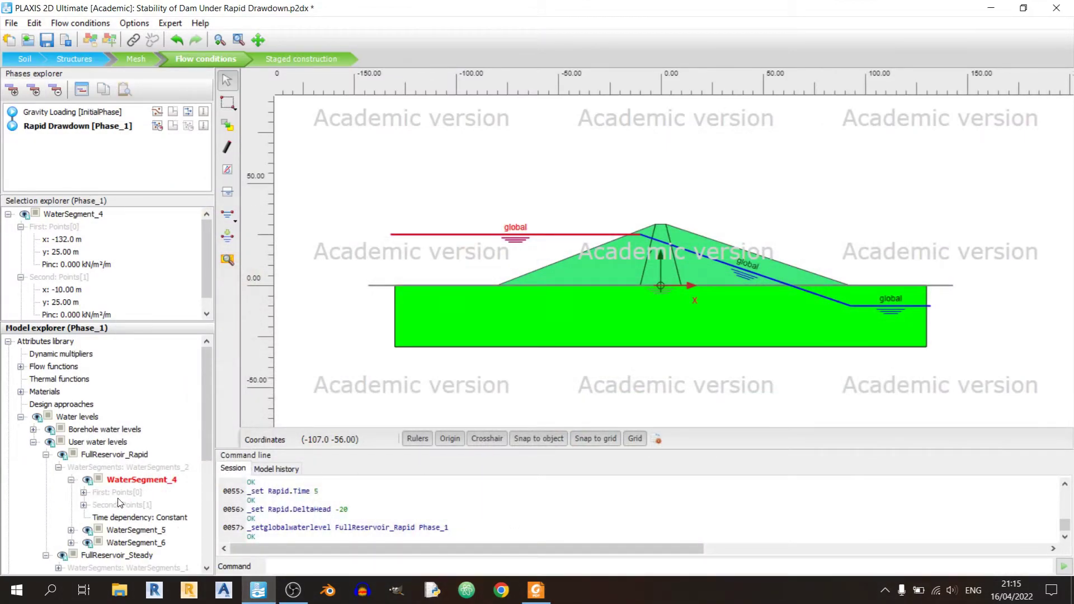
click(84, 493)
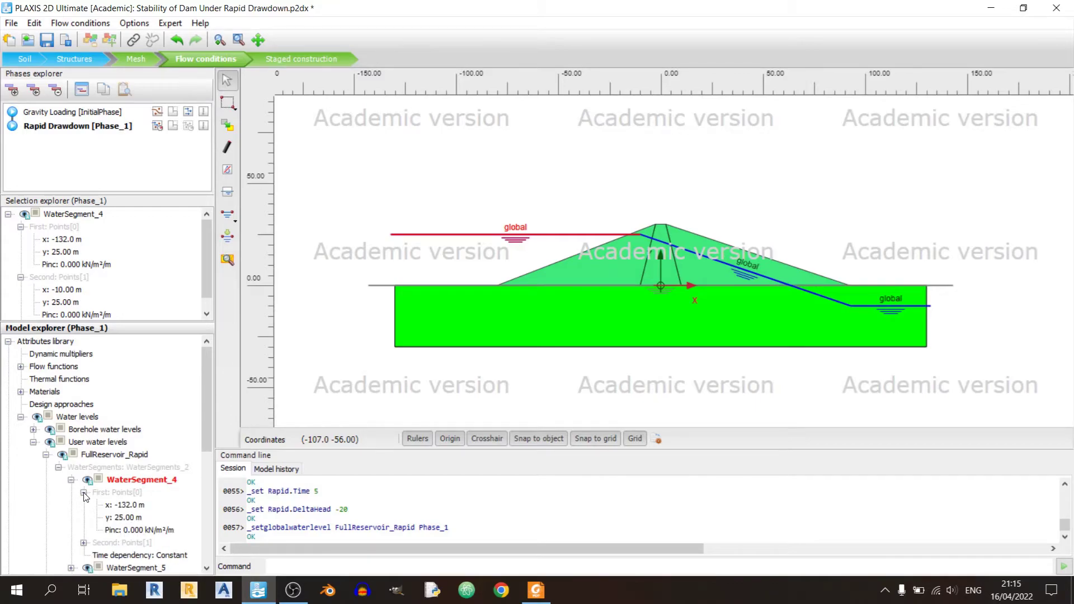
click(84, 494)
click(84, 506)
scroll(86, 510, down, 2)
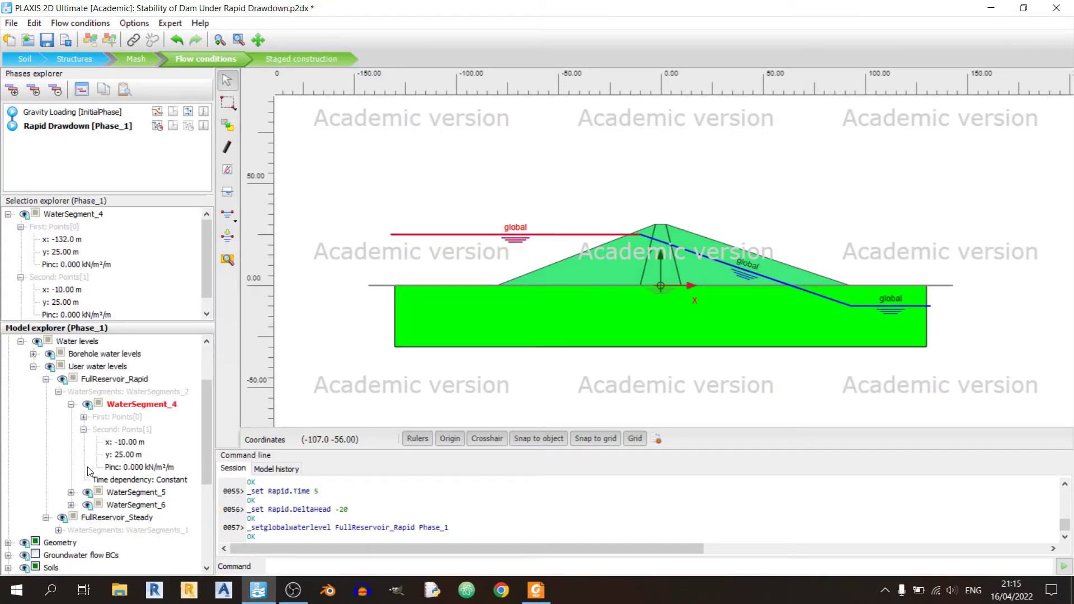
click(84, 429)
- Set WaterSegment_4's time dependency to Time dependent and its head function to Rapid
click(136, 442)
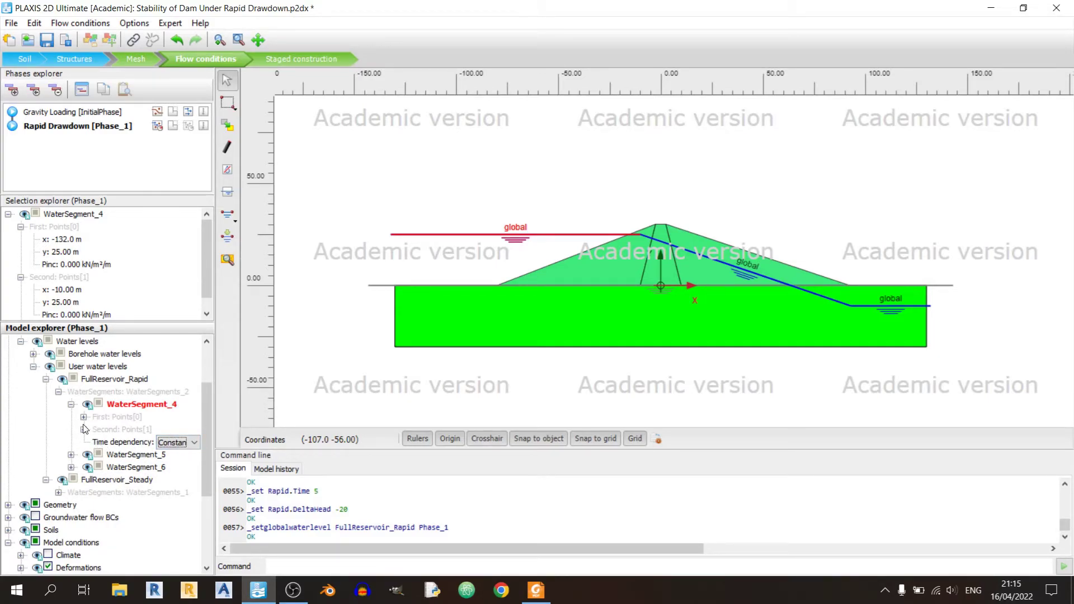
click(173, 442)
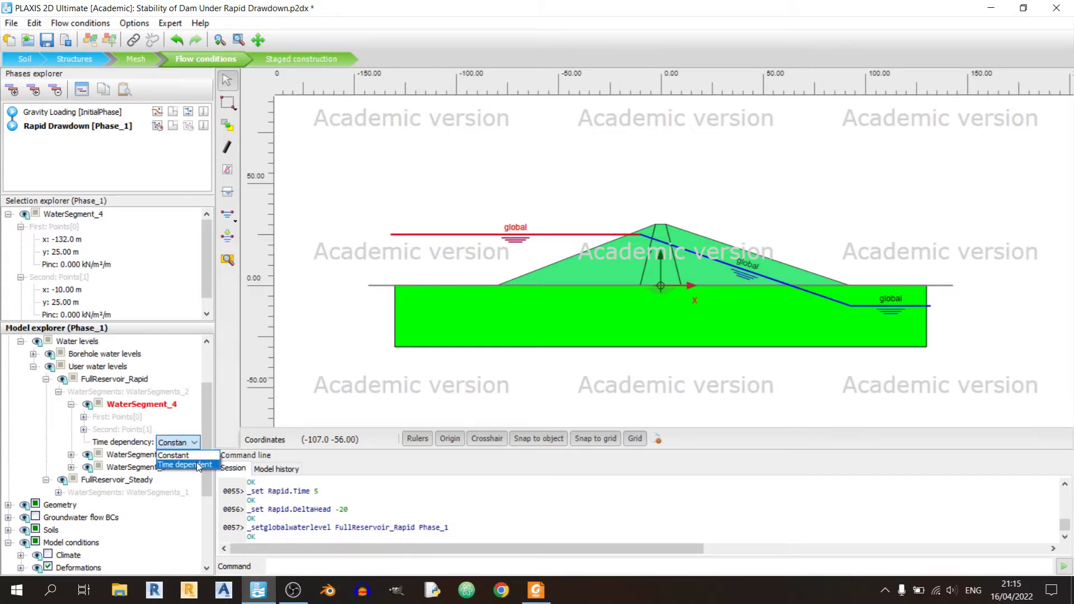
click(179, 467)
click(156, 454)
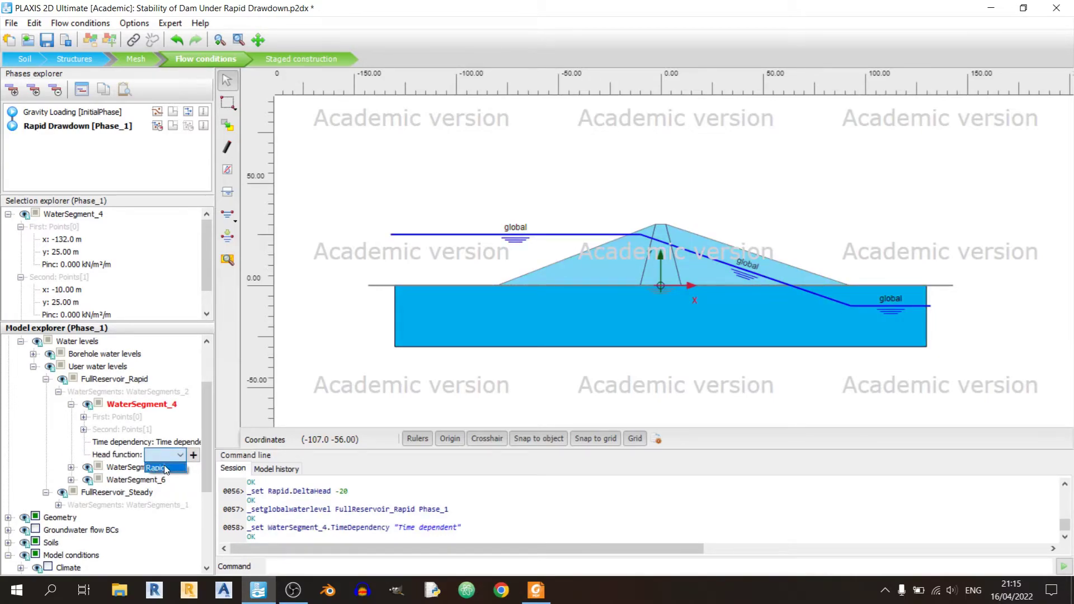
click(167, 469)
- Review the manual's water segment properties and rapid drawdown configuration figures, and read on to the slow drawdown phase
click(536, 590)
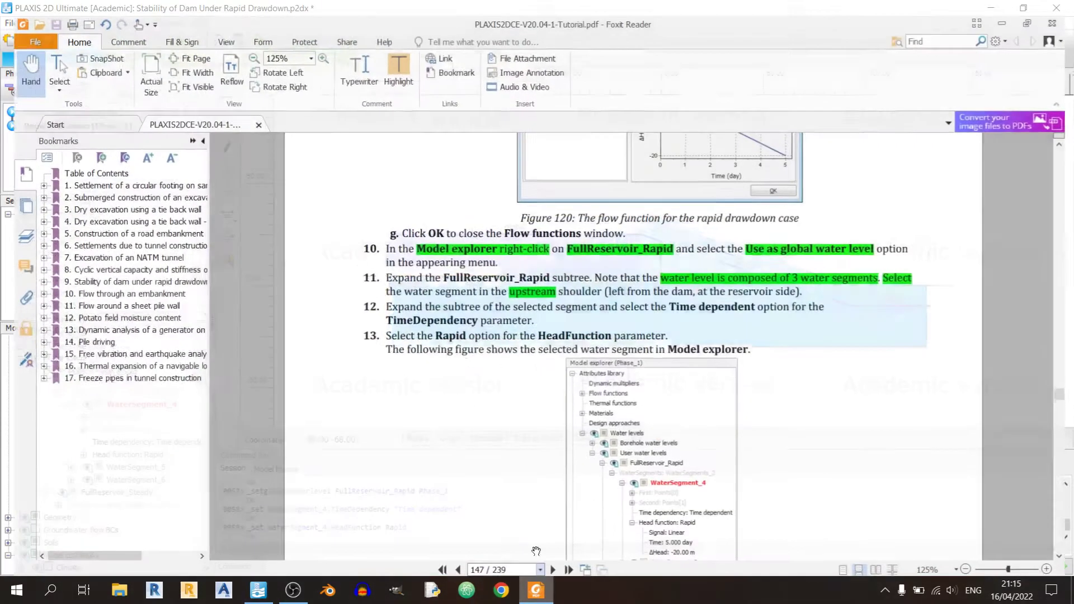
scroll(555, 429, down, 5)
scroll(556, 429, down, 5)
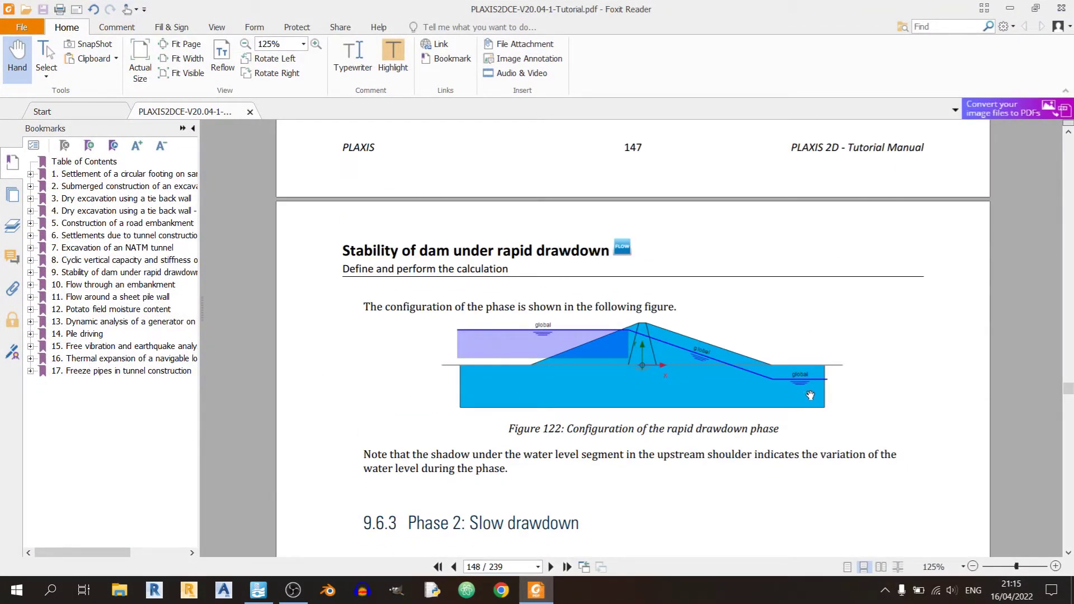
scroll(810, 395, up, 5)
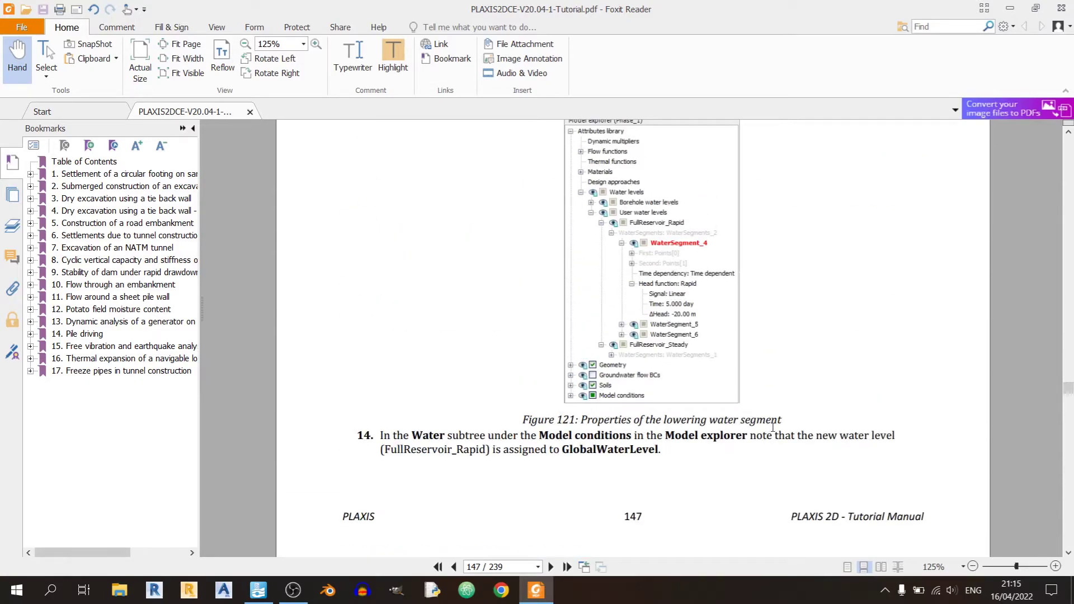
scroll(470, 343, up, 3)
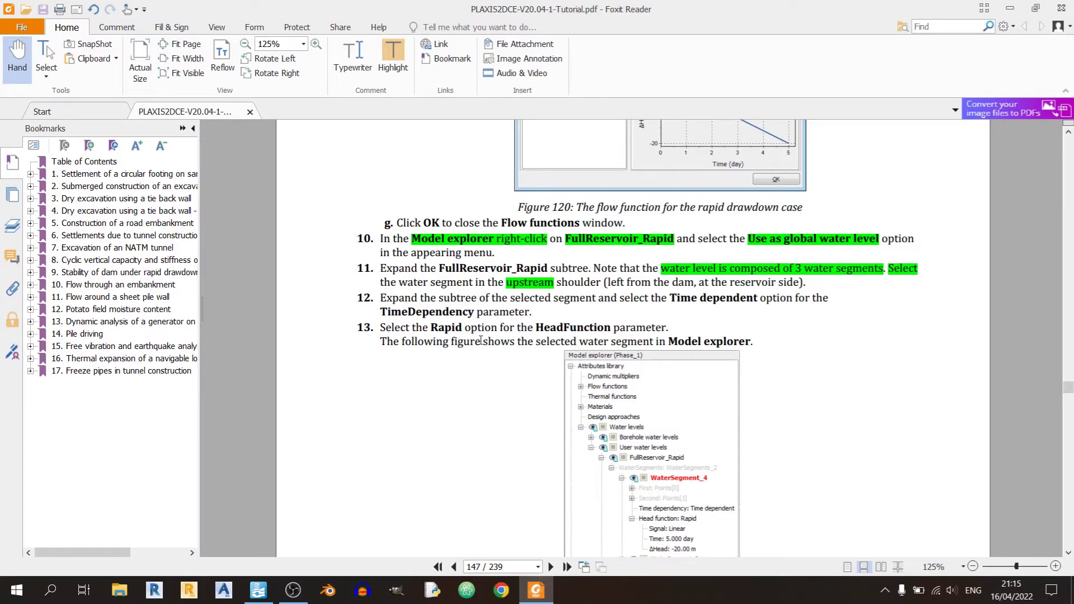
scroll(876, 186, down, 10)
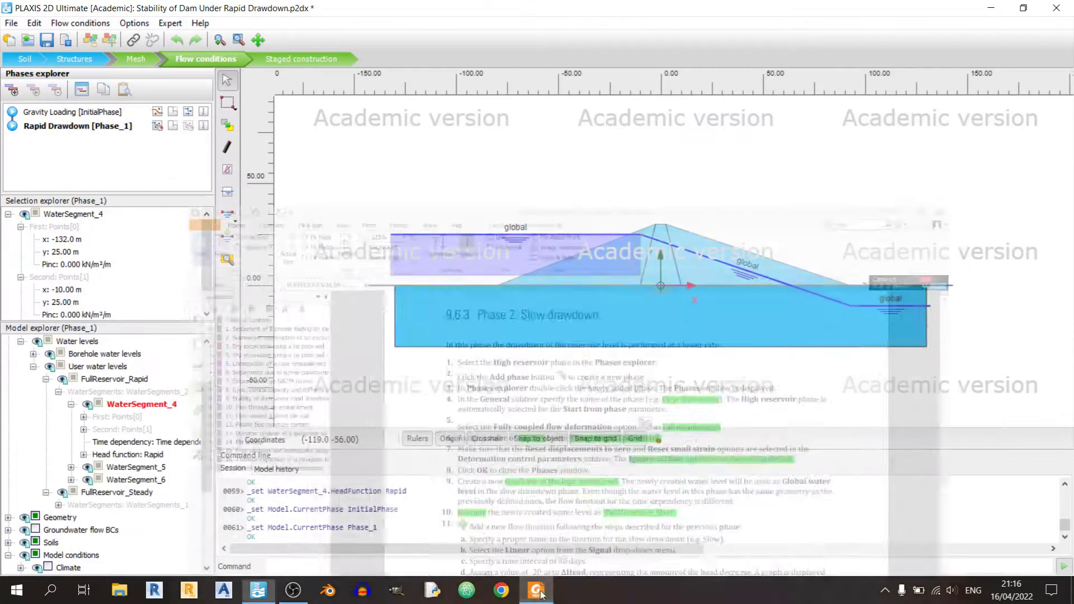
- Add a new calculation phase that starts from the Gravity Loading phase
click(536, 590)
click(72, 113)
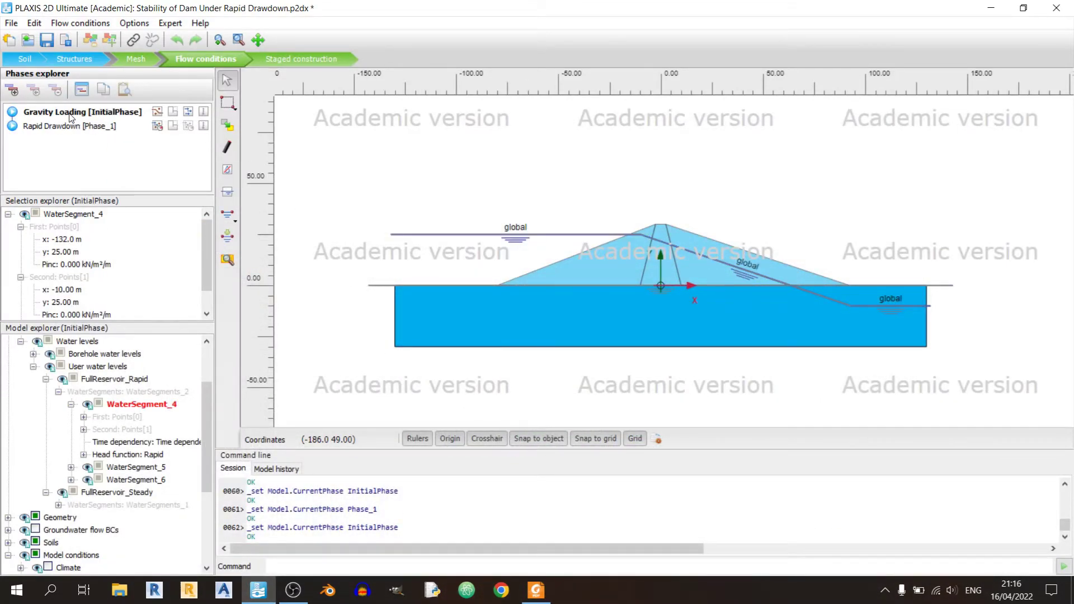
click(12, 90)
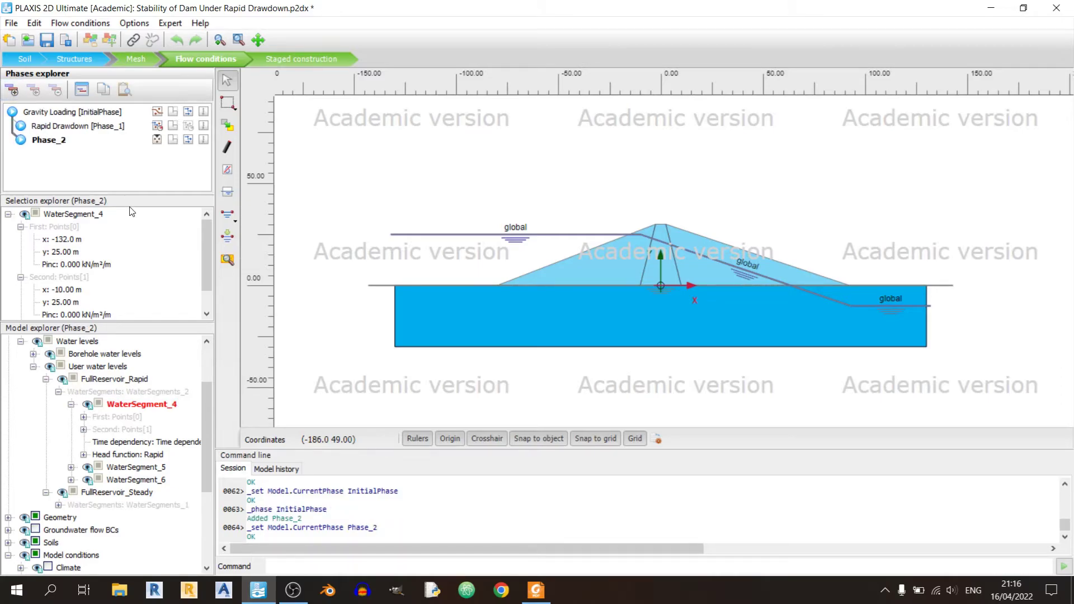
- Open the settings of the newly added Phase_2 and rename the phase as Slow Drawdown
double_click(57, 142)
click(536, 590)
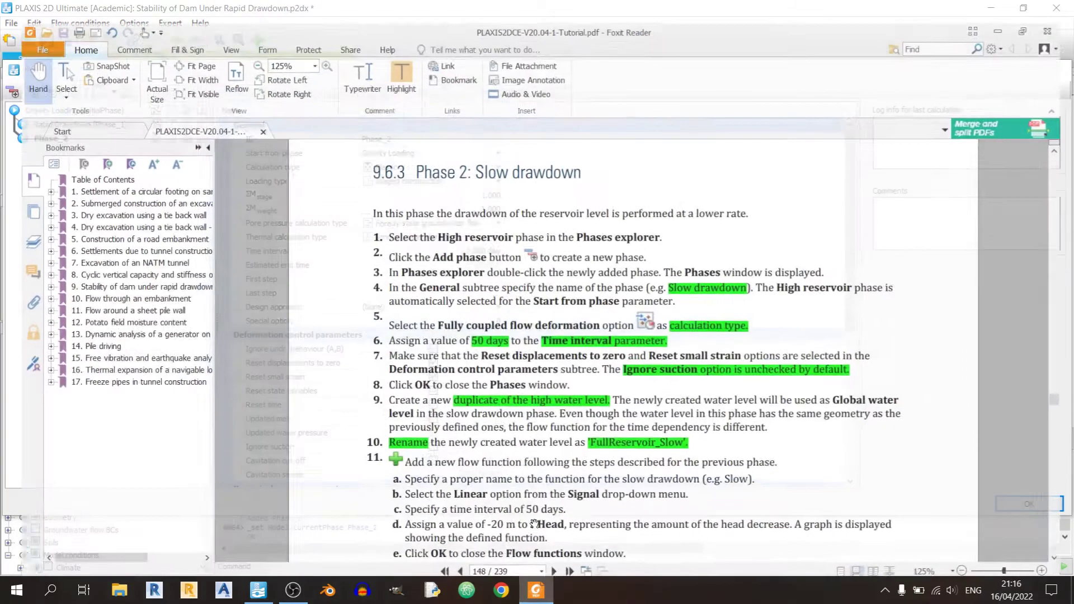
click(536, 591)
click(408, 140)
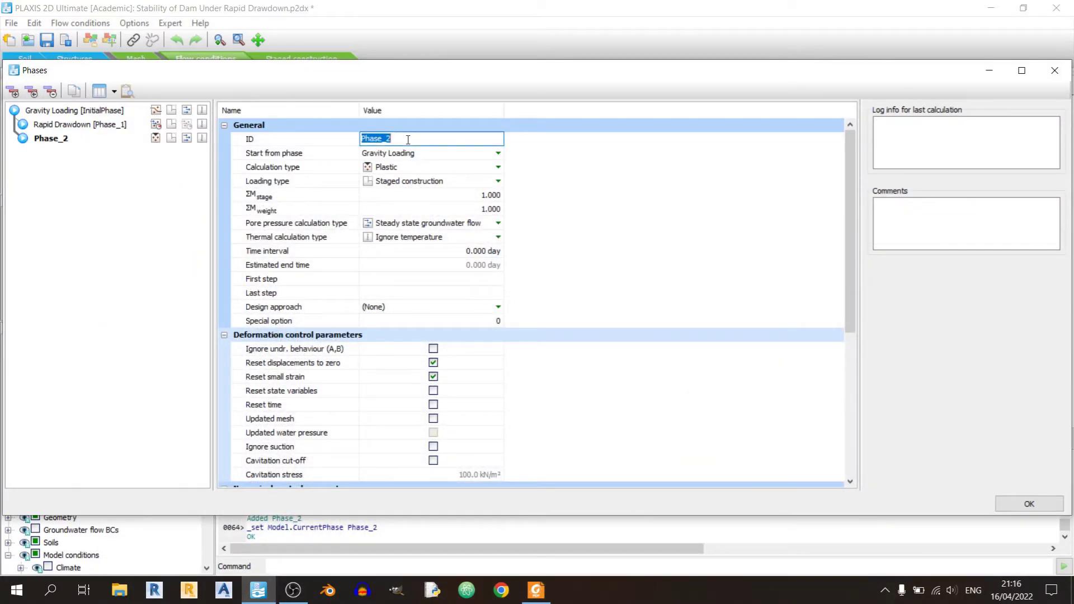
text(Slow Drawdown)
key(Return)
- Set the Slow Drawdown phase's calculation type to Fully coupled flow-deformation, following the manual
click(536, 591)
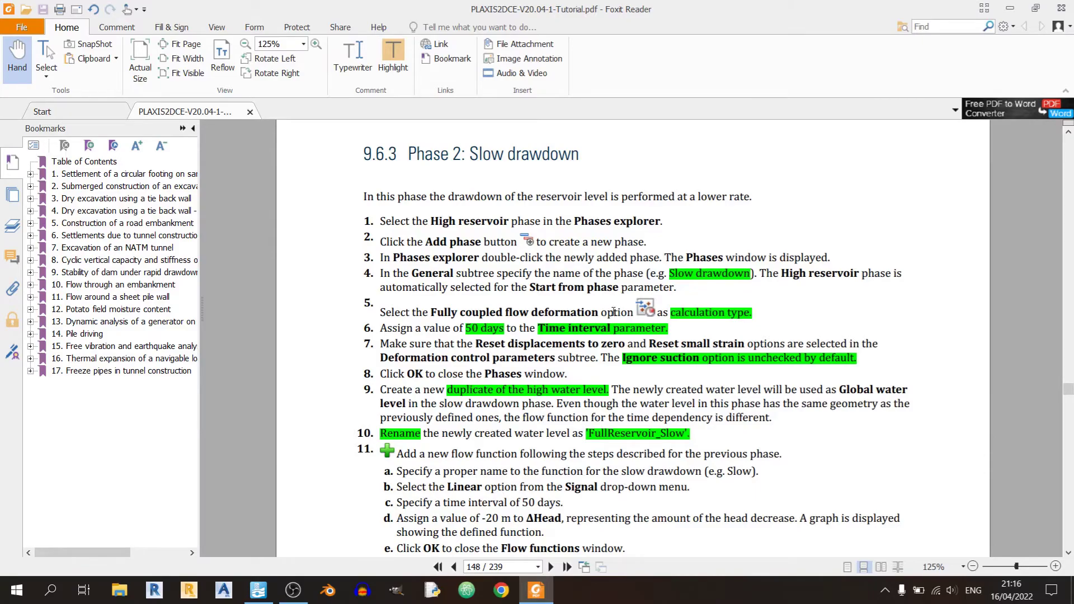
key(alt+Tab)
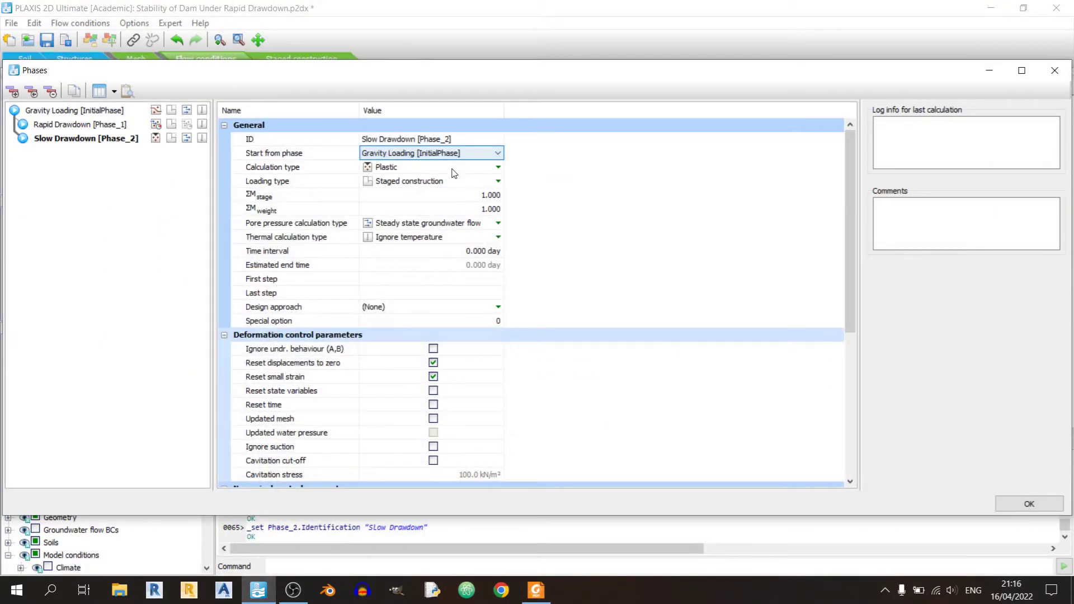
click(452, 168)
click(425, 216)
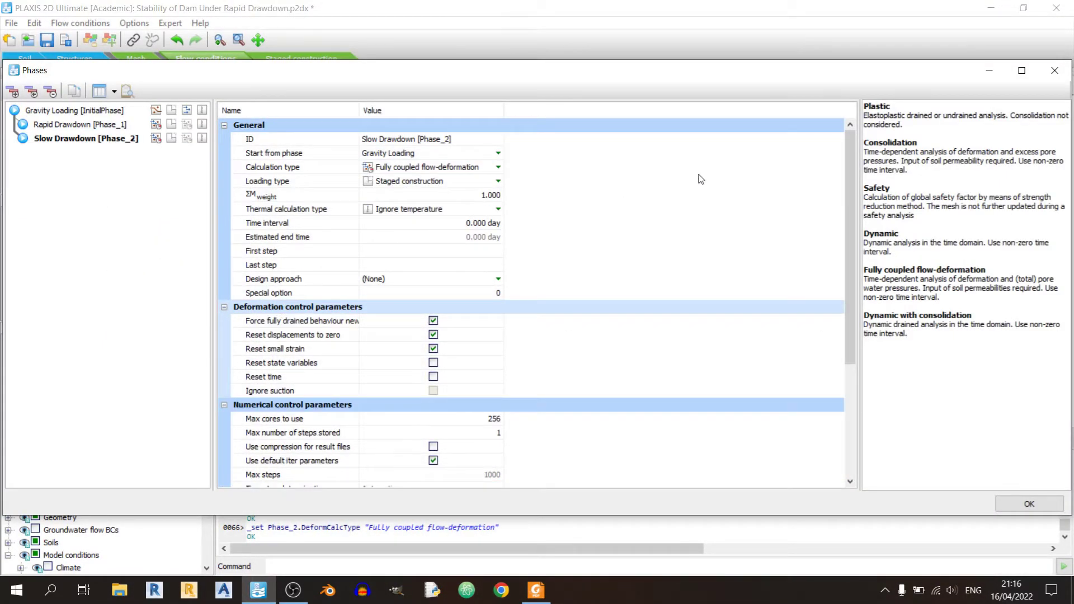
- Set the Slow Drawdown phase's time interval to 50 days as given in the manual
click(536, 590)
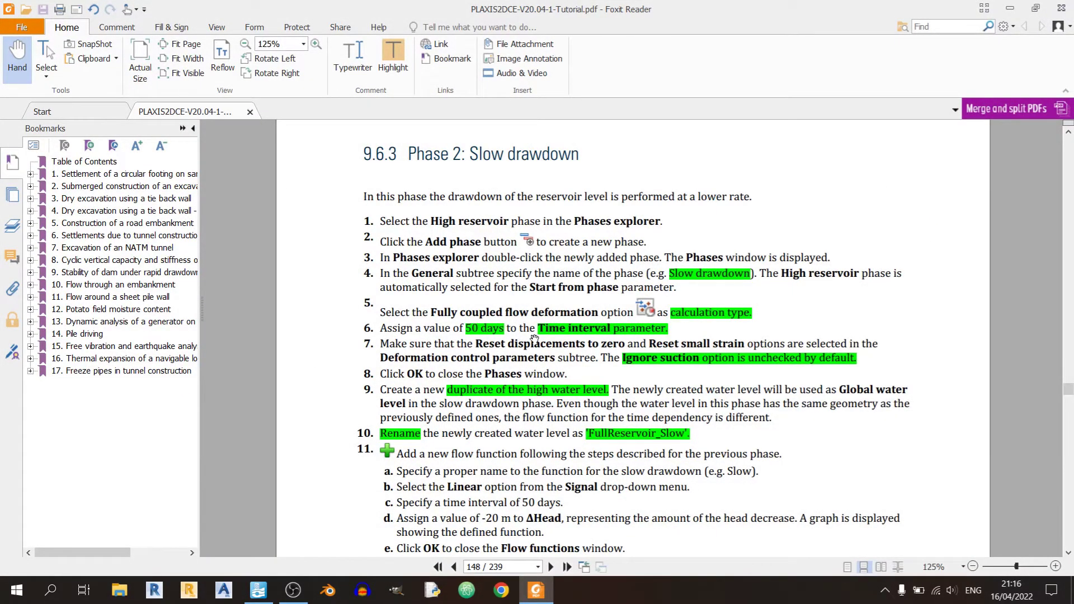
click(536, 591)
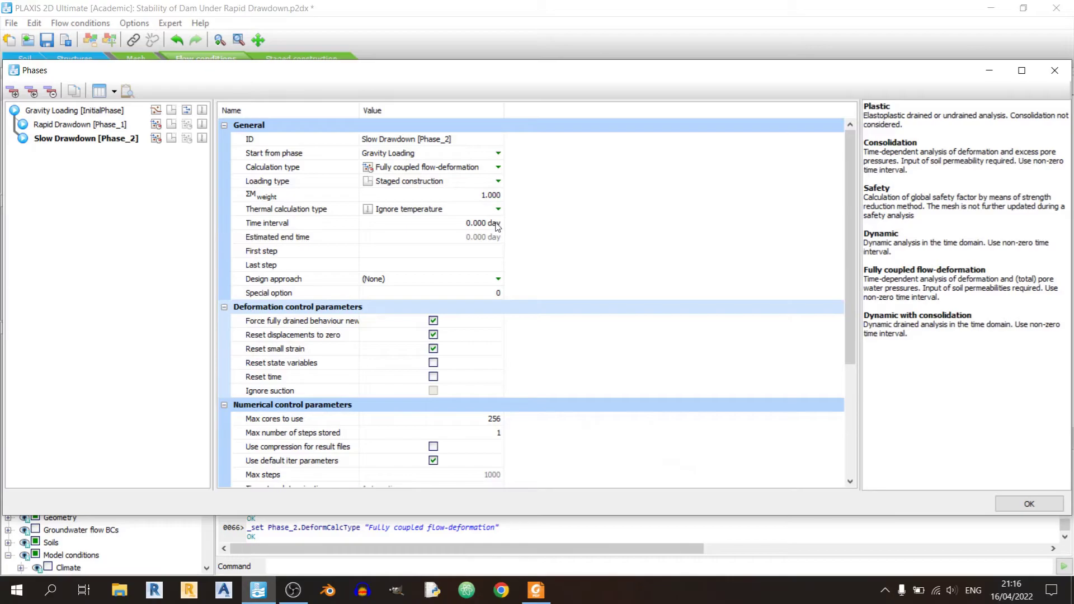
click(495, 224)
text(50)
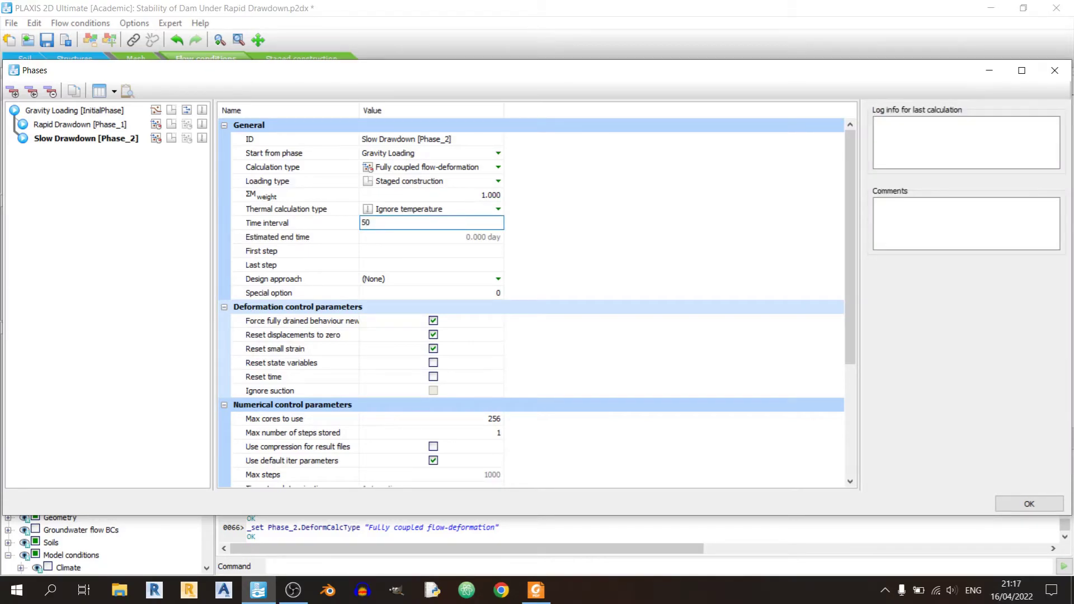
key(Return)
- Check the Slow Drawdown phase's reset displacements, reset small strain and ignore suction options against the manual, and close the phase settings
click(547, 594)
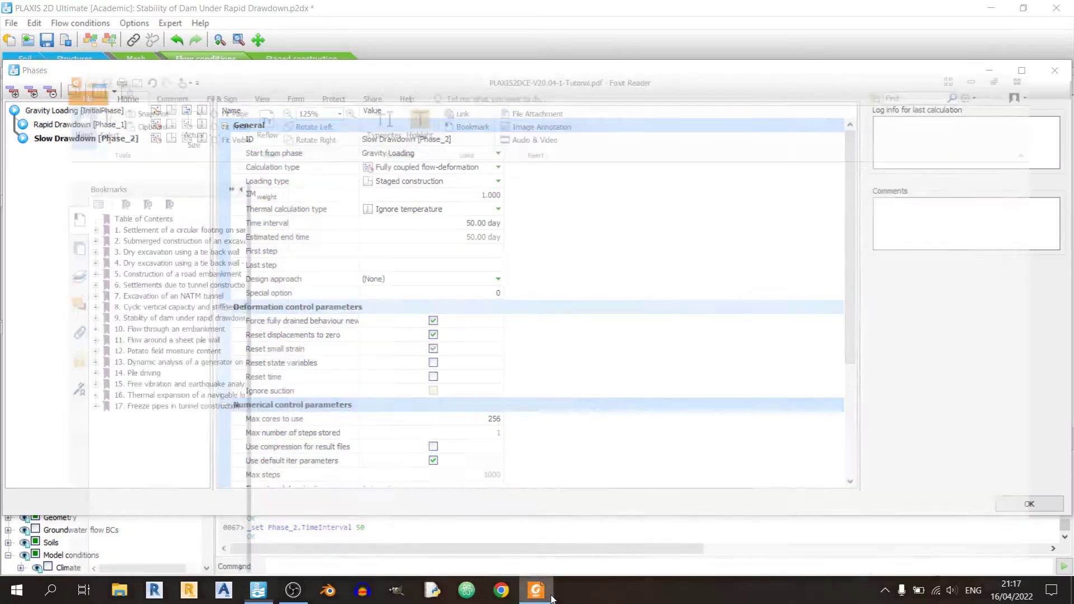
scroll(497, 481, down, 1)
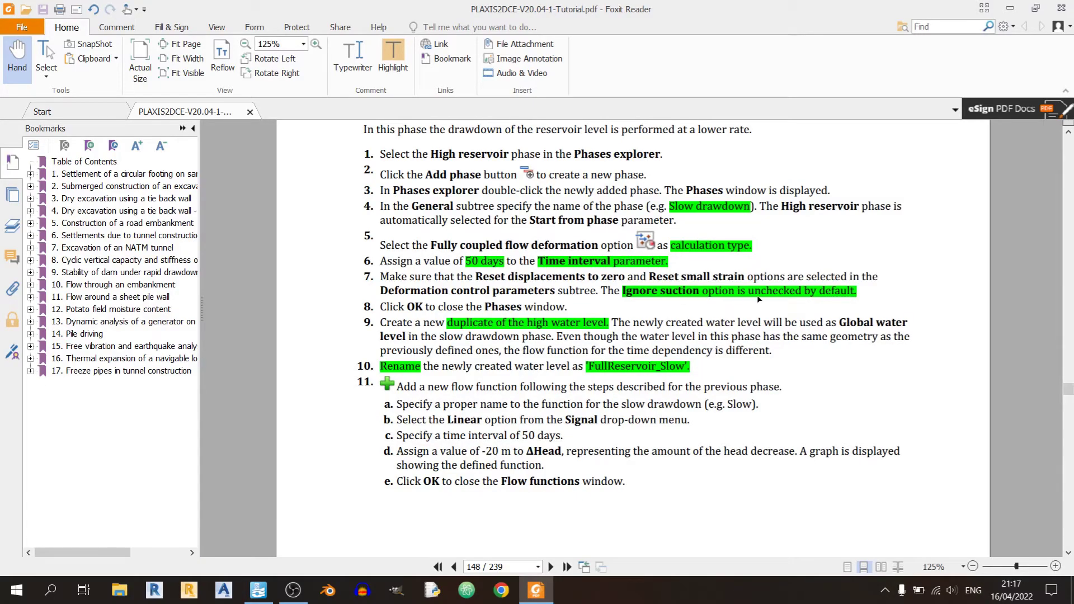
key(alt+Tab)
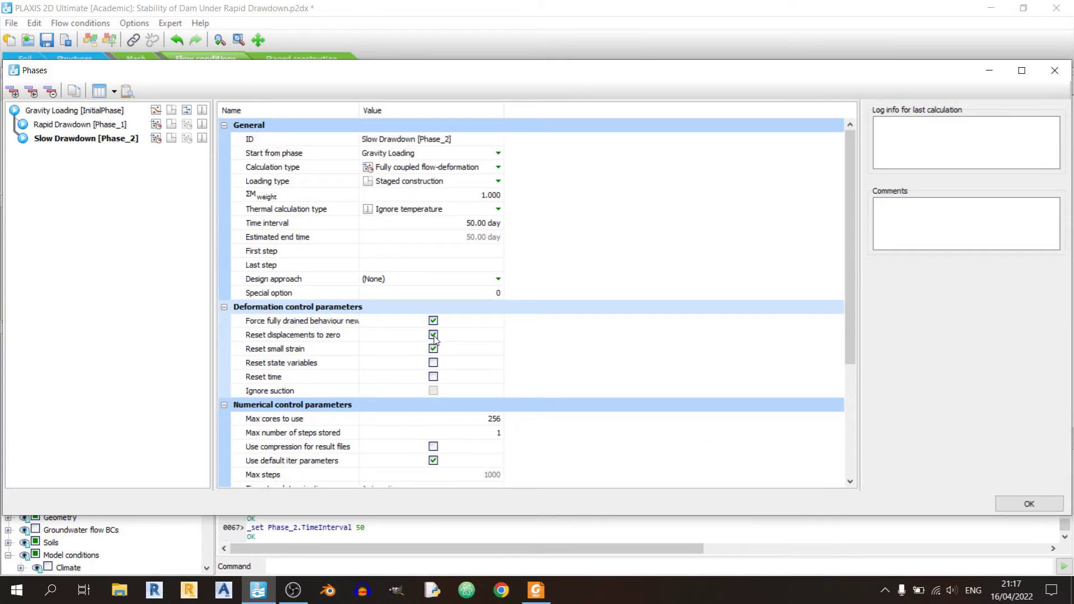
click(536, 591)
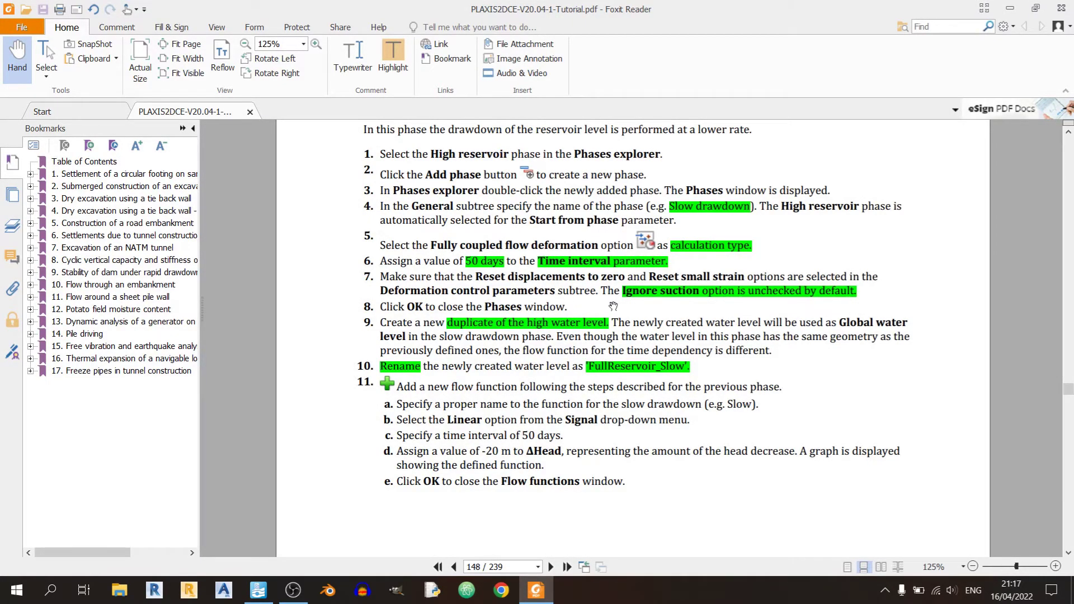
scroll(666, 308, down, 1)
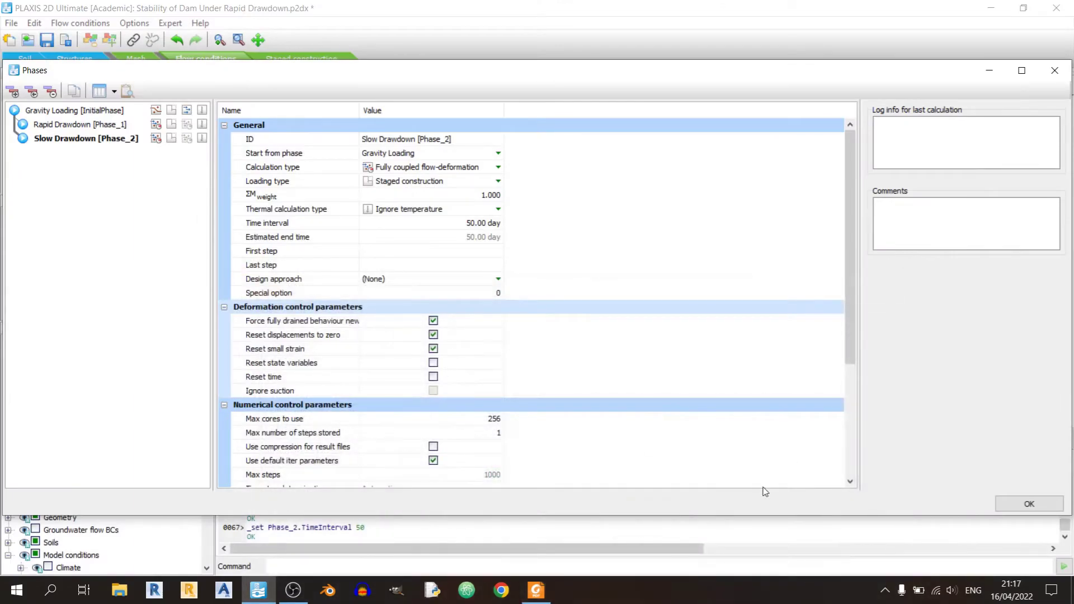
click(536, 591)
click(1006, 505)
- Consult the manual's water level instruction and duplicate the FullReservoir_Steady user water level
click(536, 590)
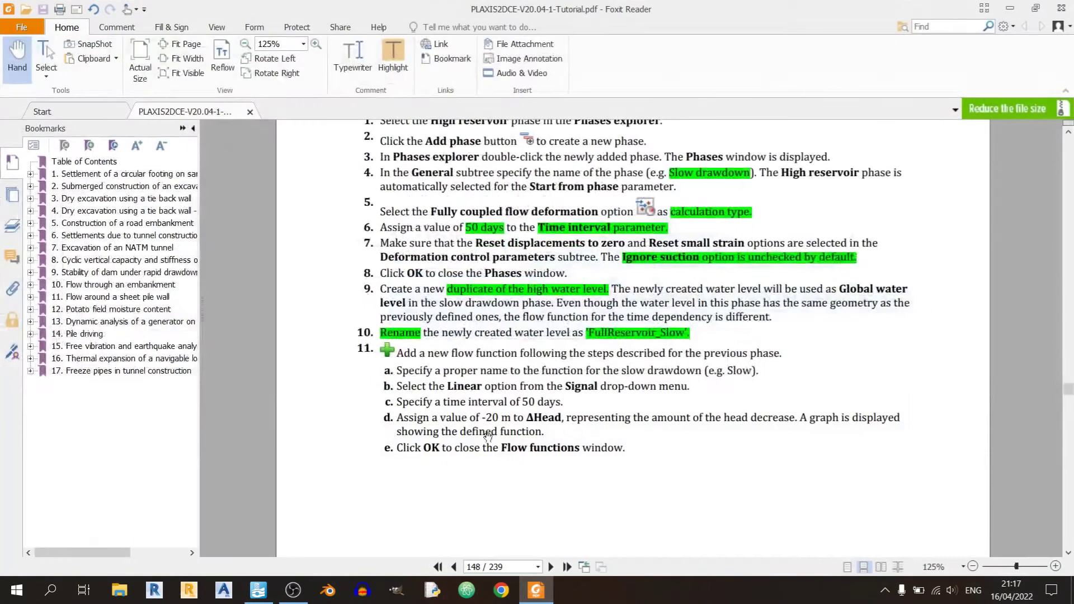
scroll(514, 256, down, 1)
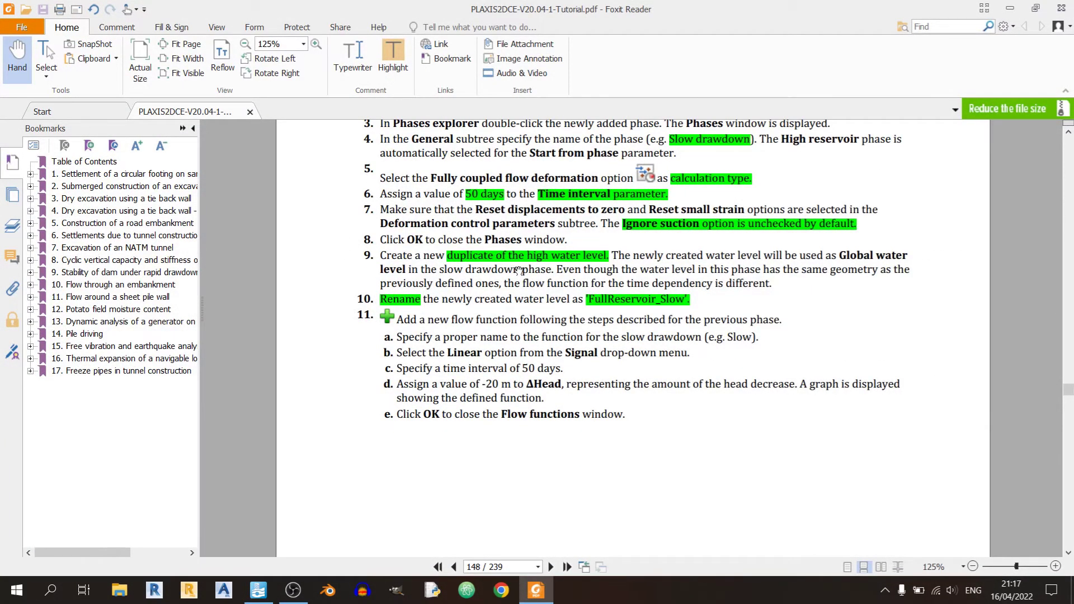
click(536, 590)
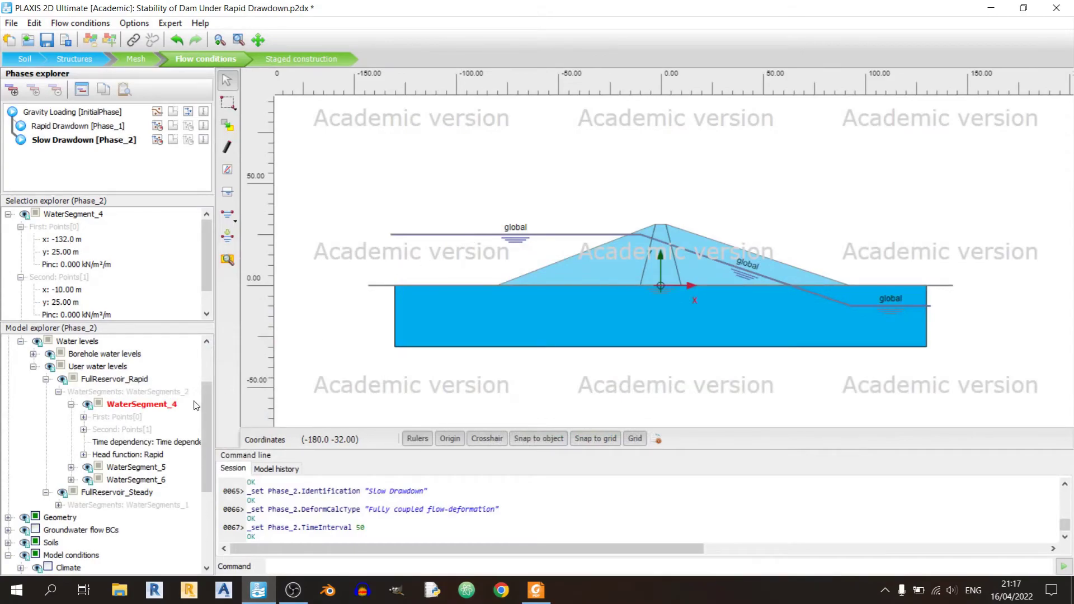
scroll(144, 443, up, 3)
click(71, 442)
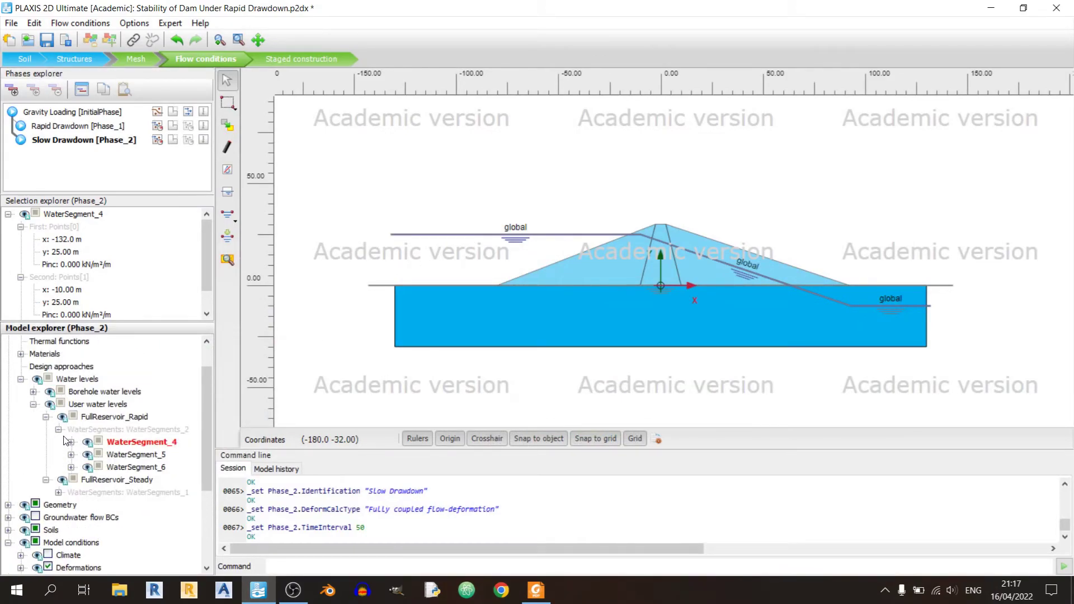
click(58, 429)
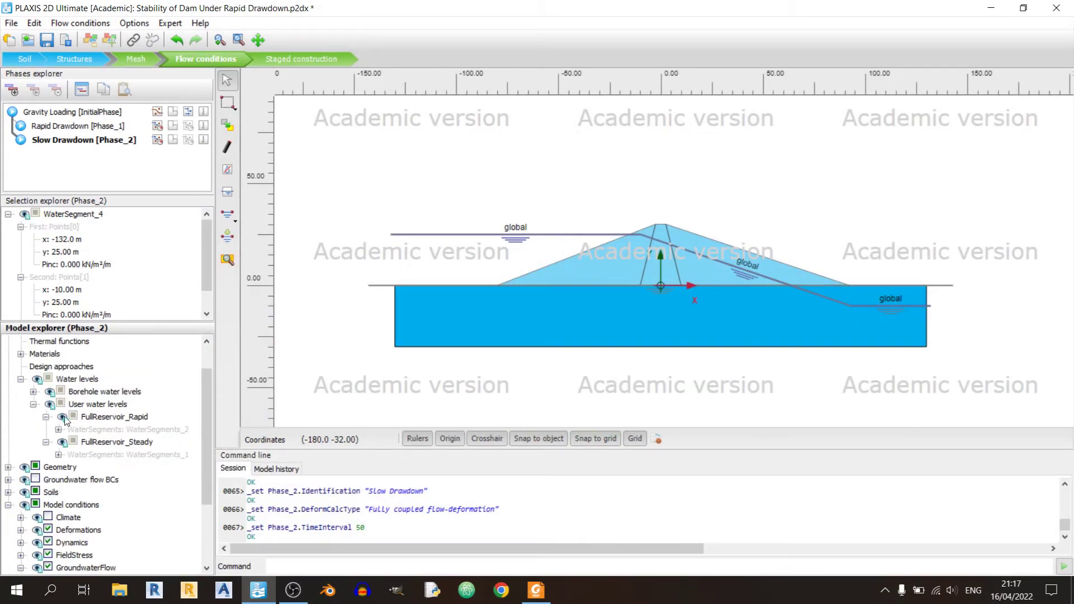
right_click(110, 418)
click(113, 443)
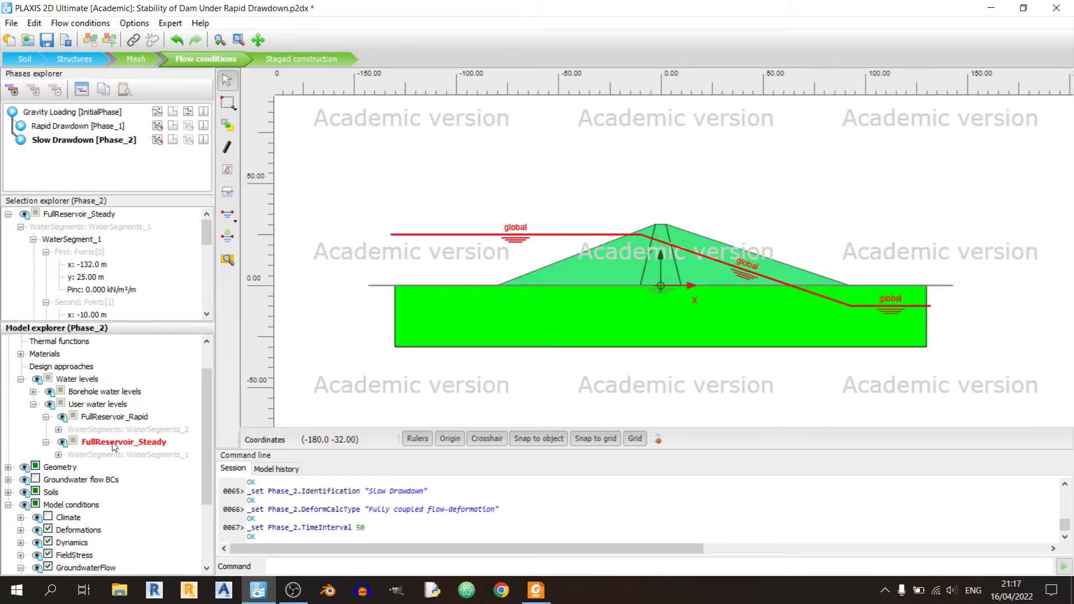
right_click(114, 444)
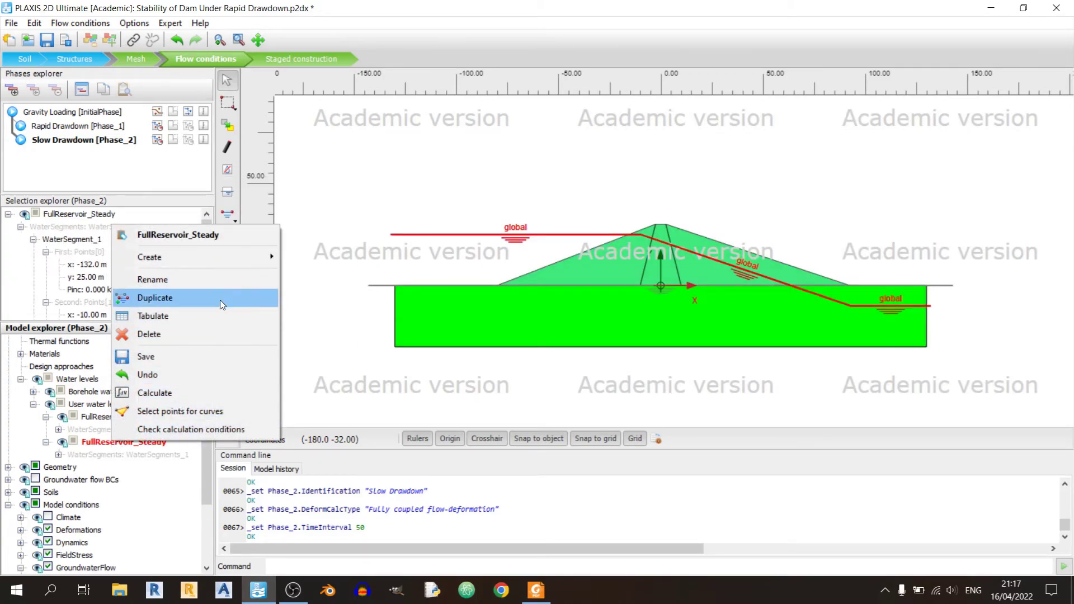
click(220, 299)
click(121, 467)
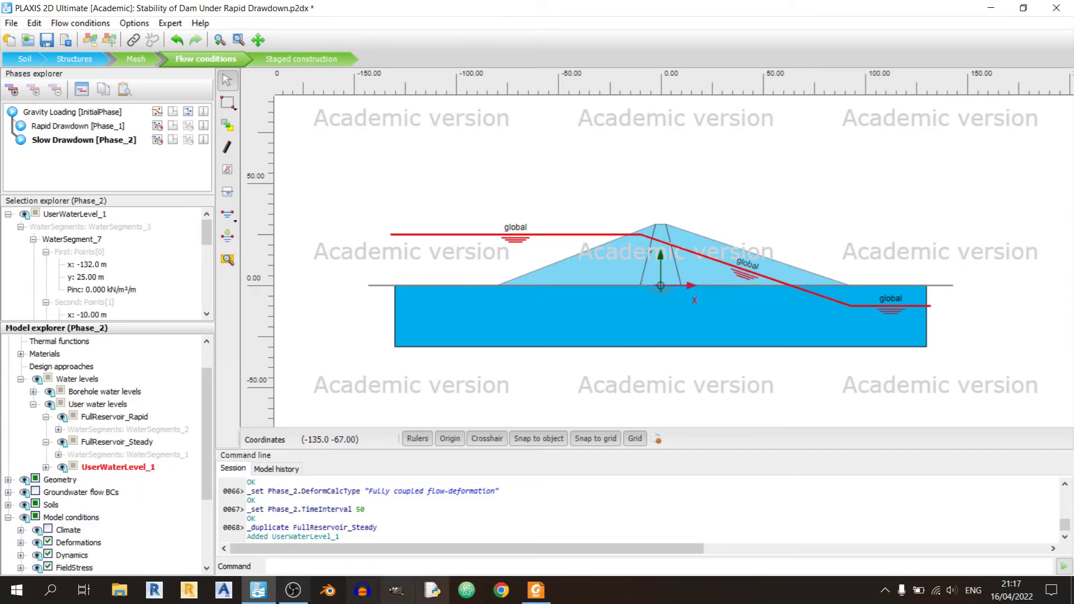
- Use the duplicated water level as the global water level of the Slow Drawdown phase
click(536, 590)
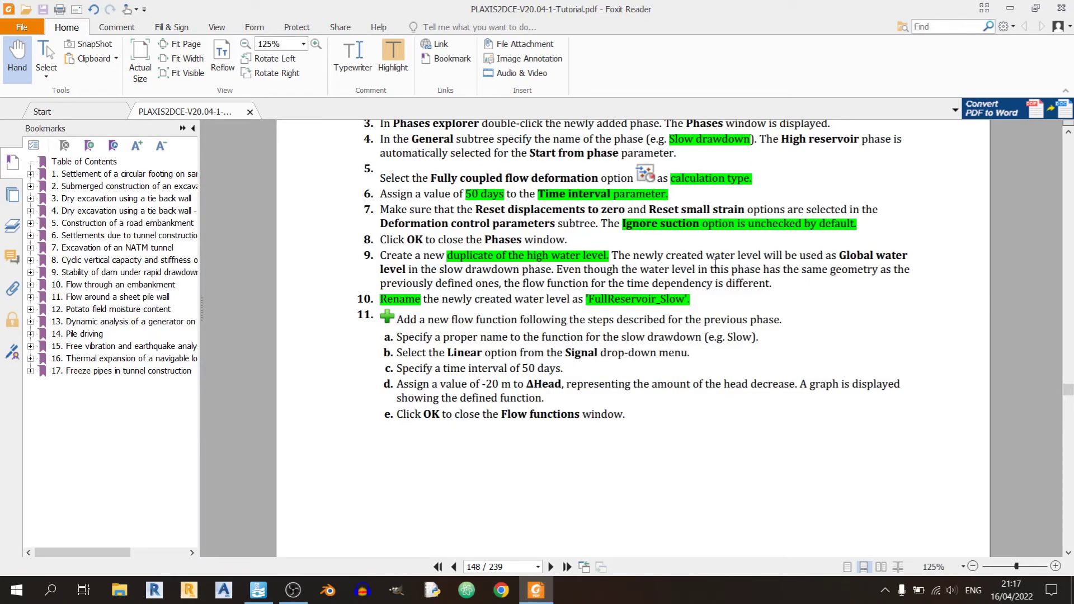
click(536, 591)
right_click(126, 467)
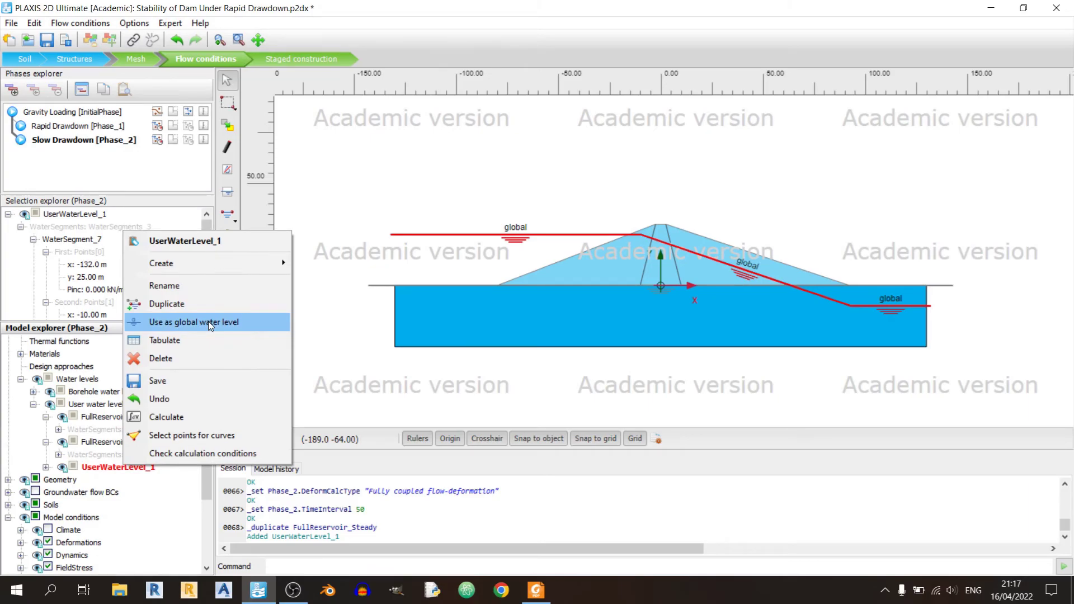
click(210, 323)
- Rename the duplicated user water level as FullReservoir_Slow
click(536, 590)
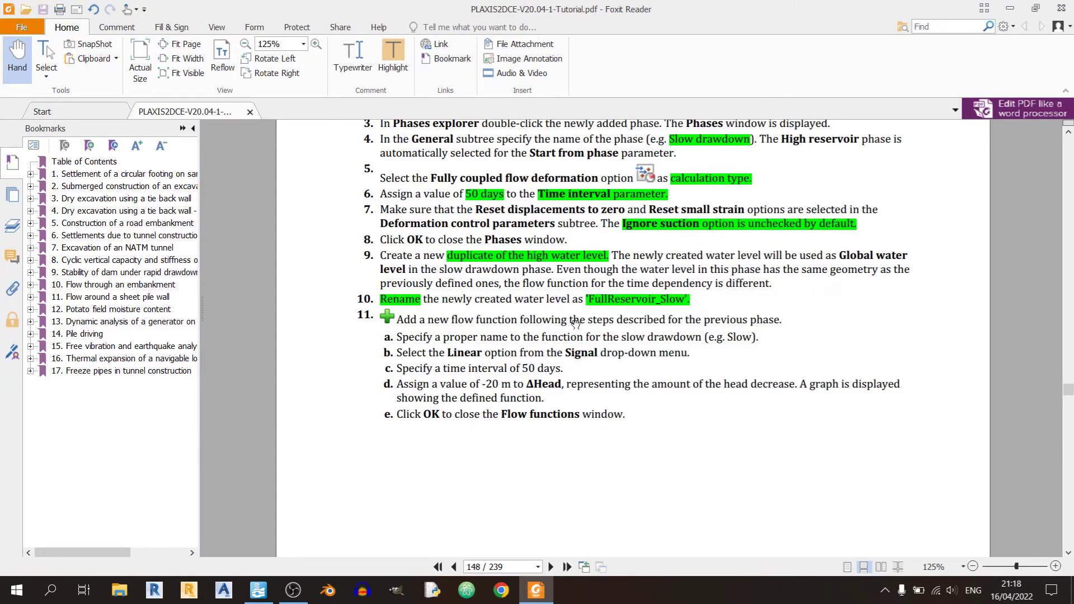
click(536, 590)
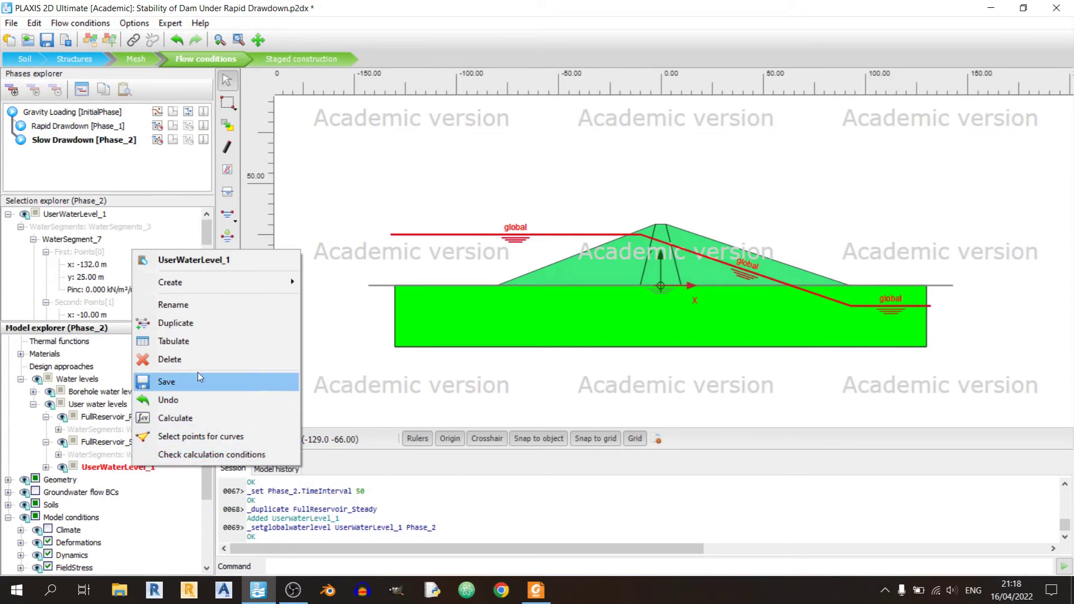
click(213, 304)
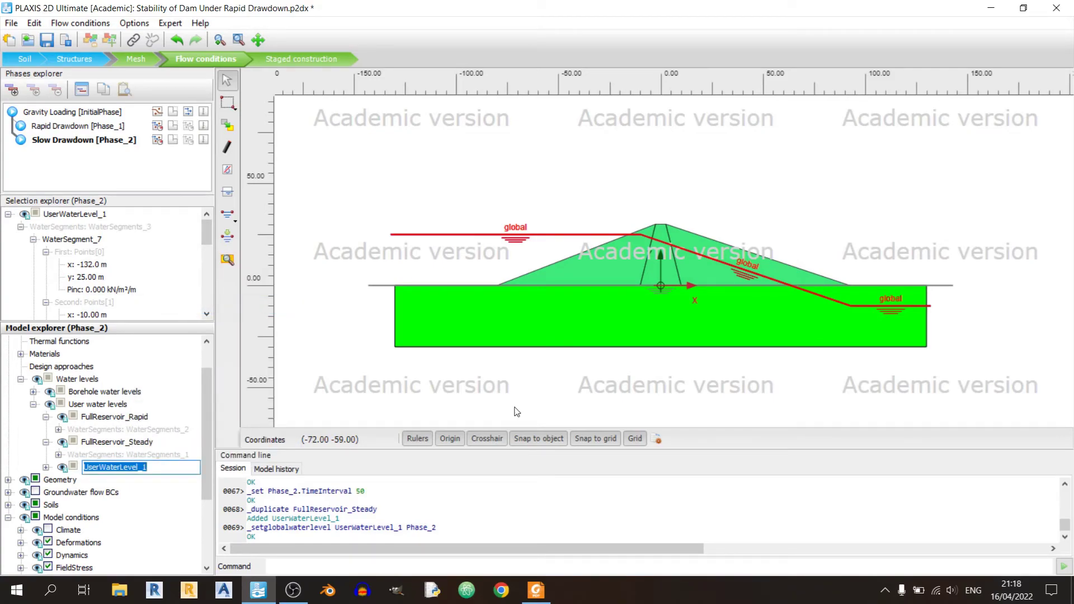
text(FullReservoir_)
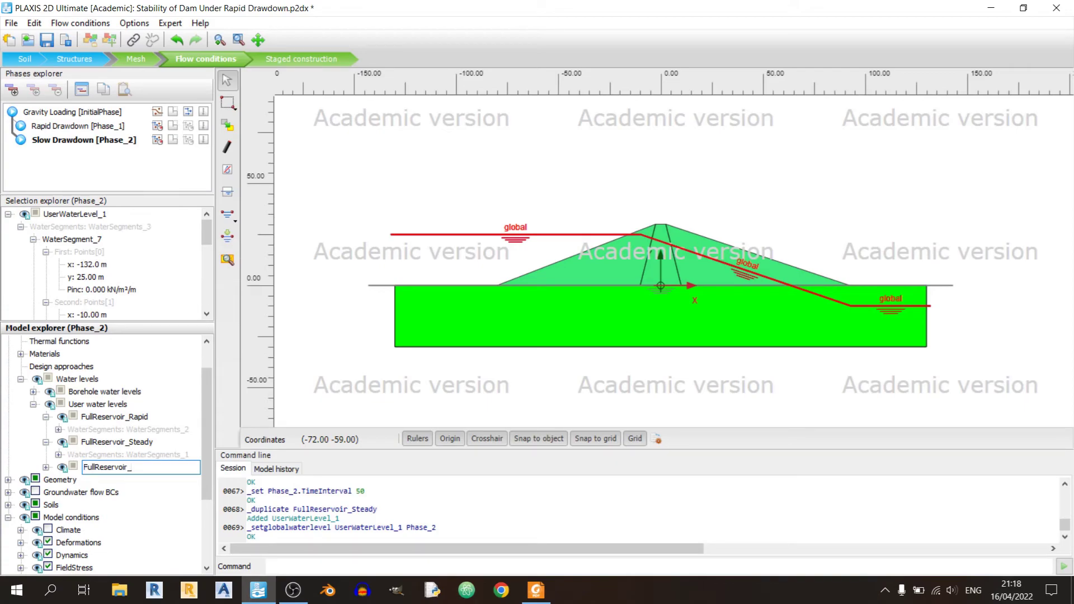
text(Slow)
key(Return)
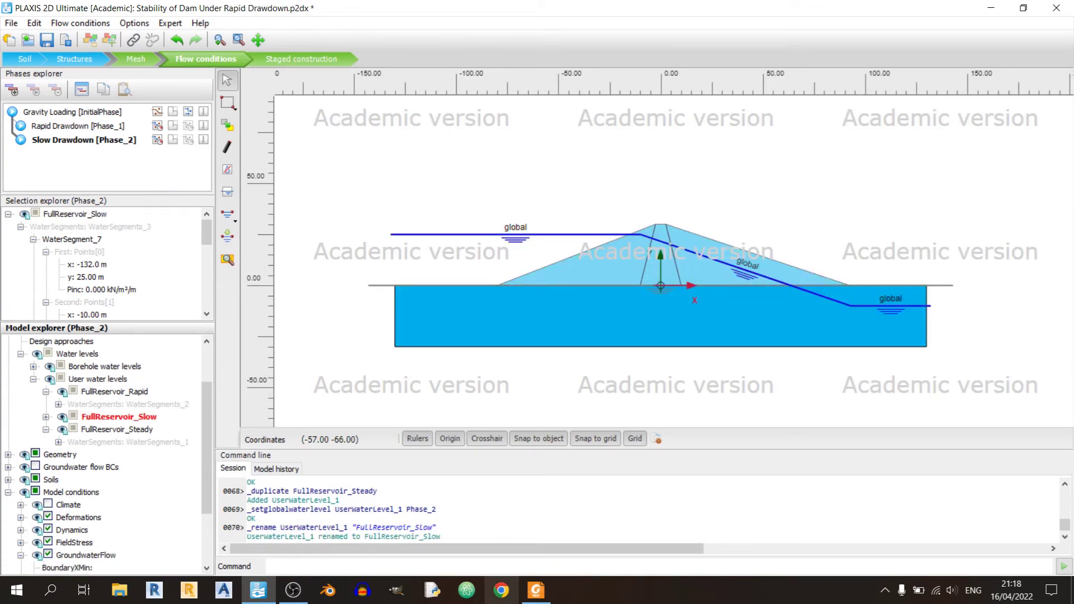
- Read the manual's flow function instructions and add a new head function named Slow
click(45, 393)
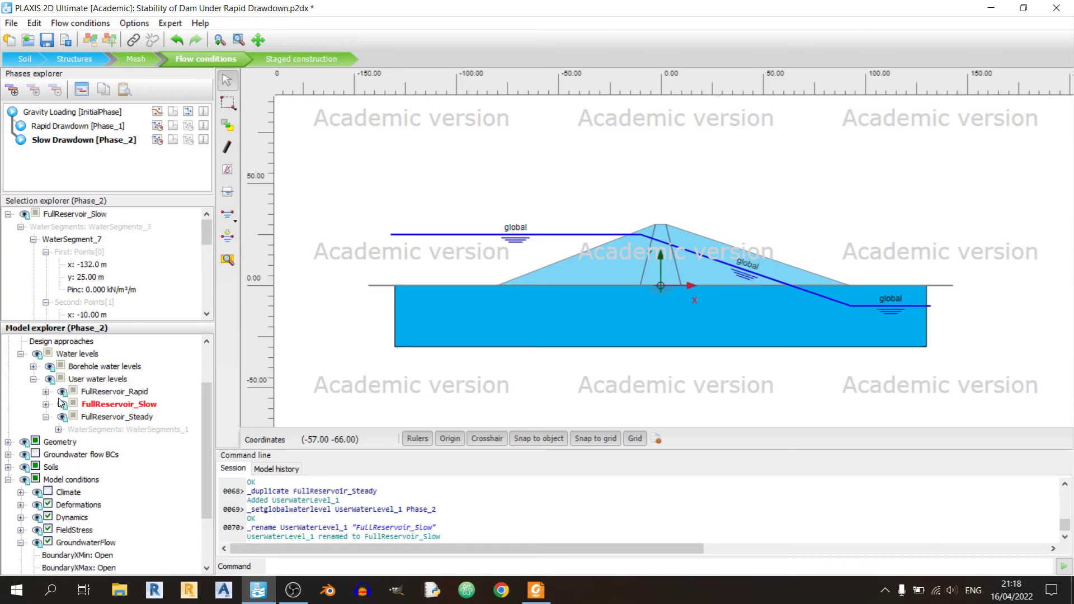
click(536, 590)
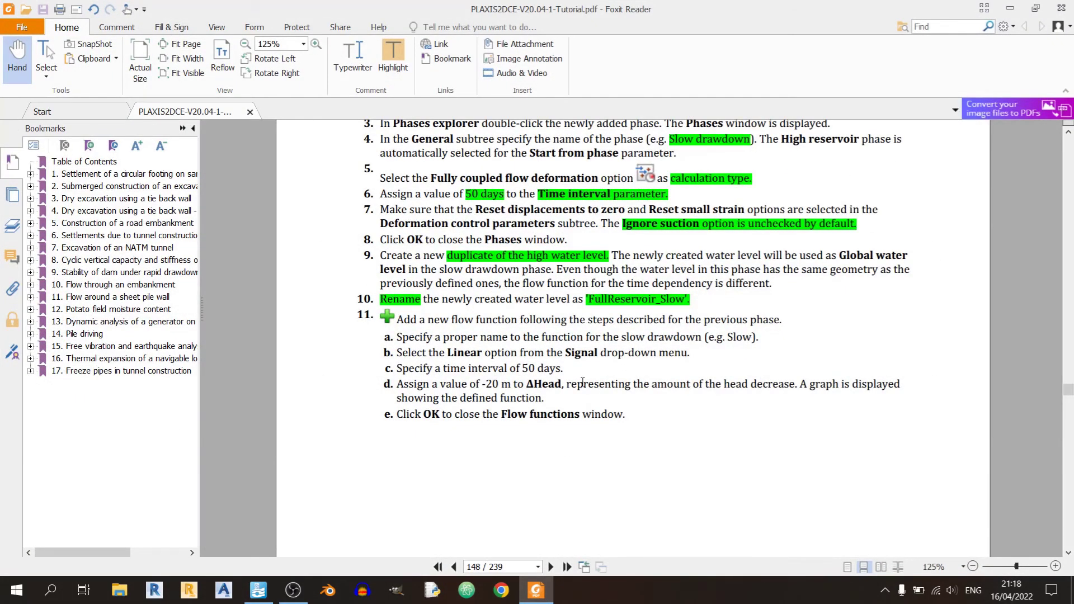
scroll(450, 322, down, 2)
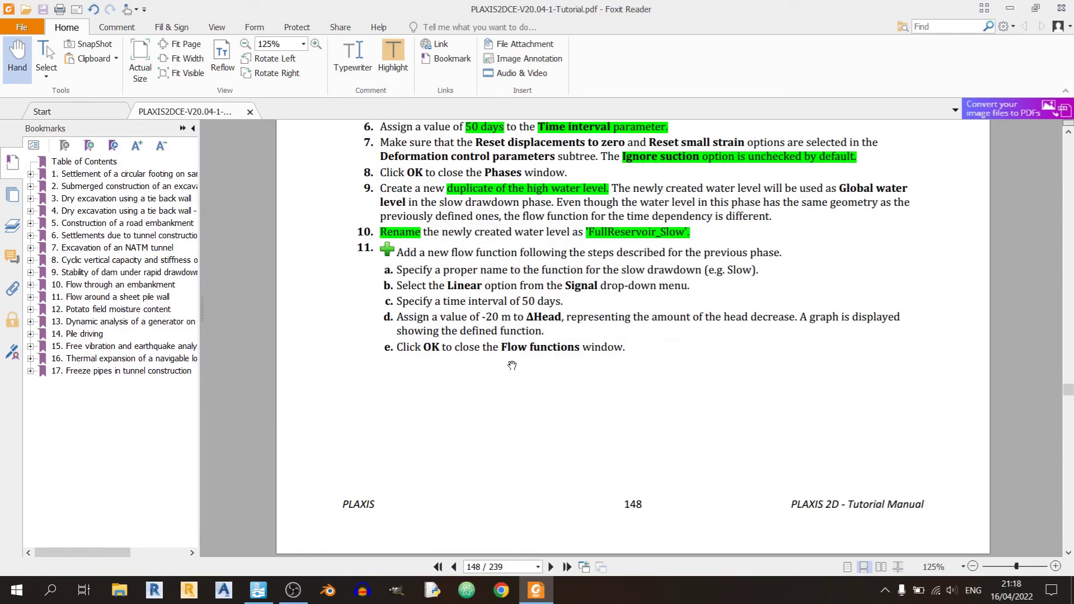
click(534, 592)
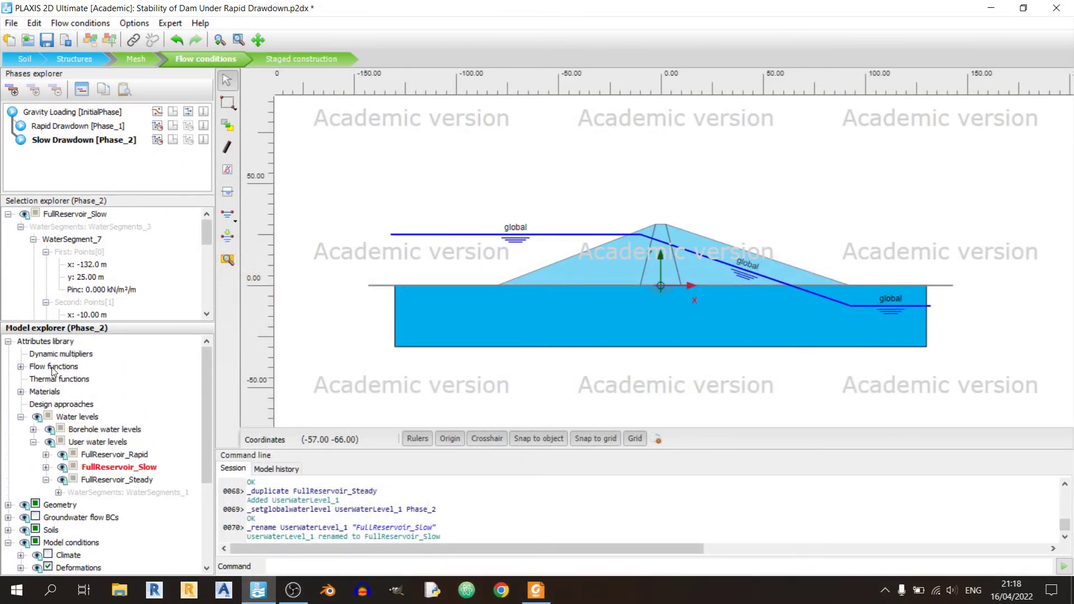
right_click(53, 370)
click(75, 396)
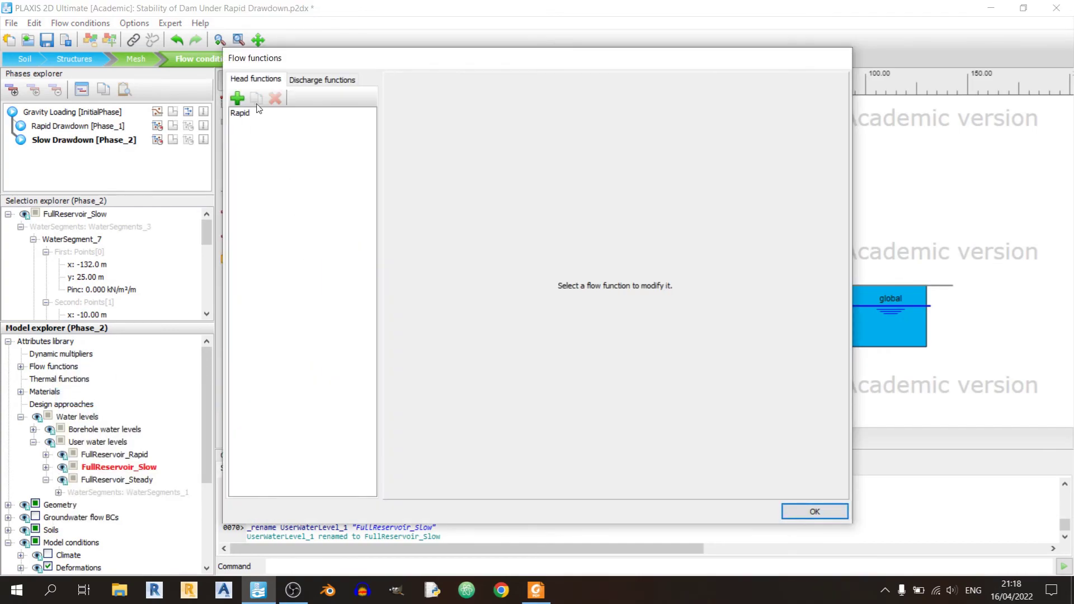
click(237, 98)
double_click(562, 91)
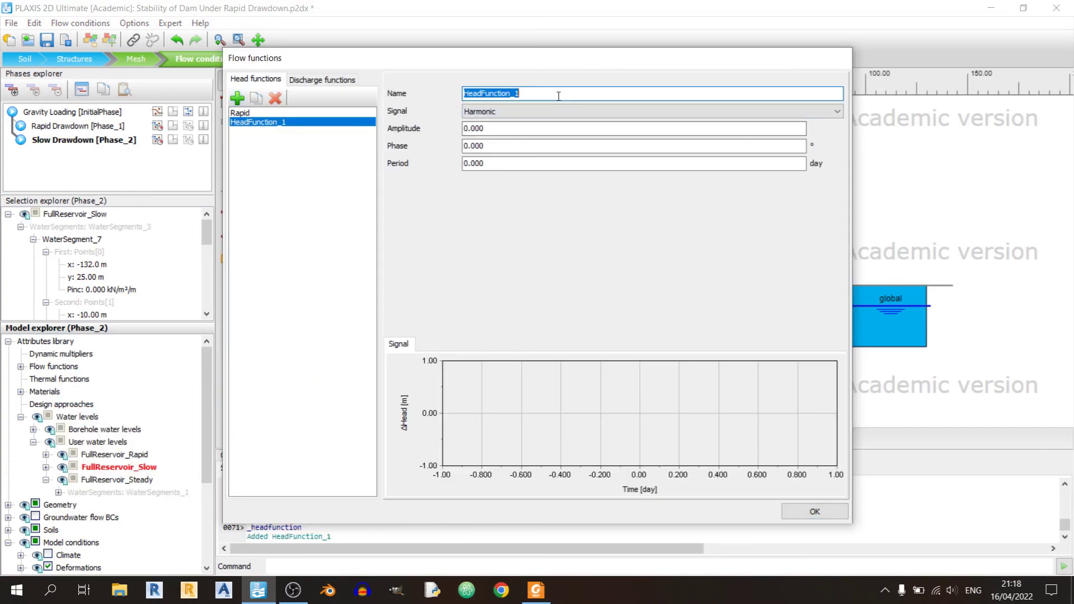
text(Slow)
- Examine the manual's instructions and figure for the signal, time and head change of the slow drawdown flow function
click(536, 590)
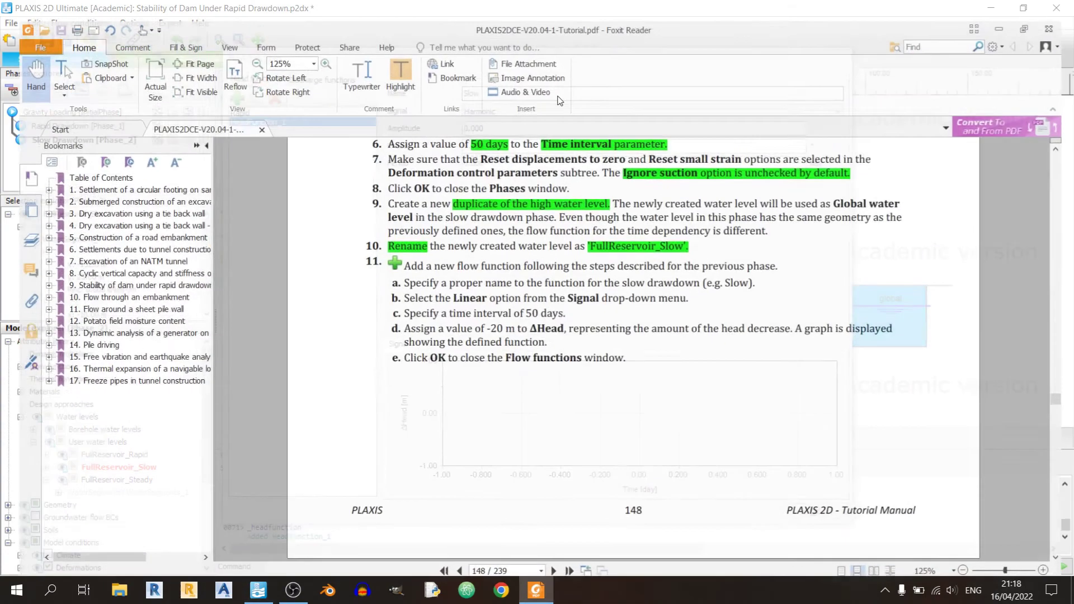
scroll(633, 425, down, 10)
scroll(681, 386, down, 3)
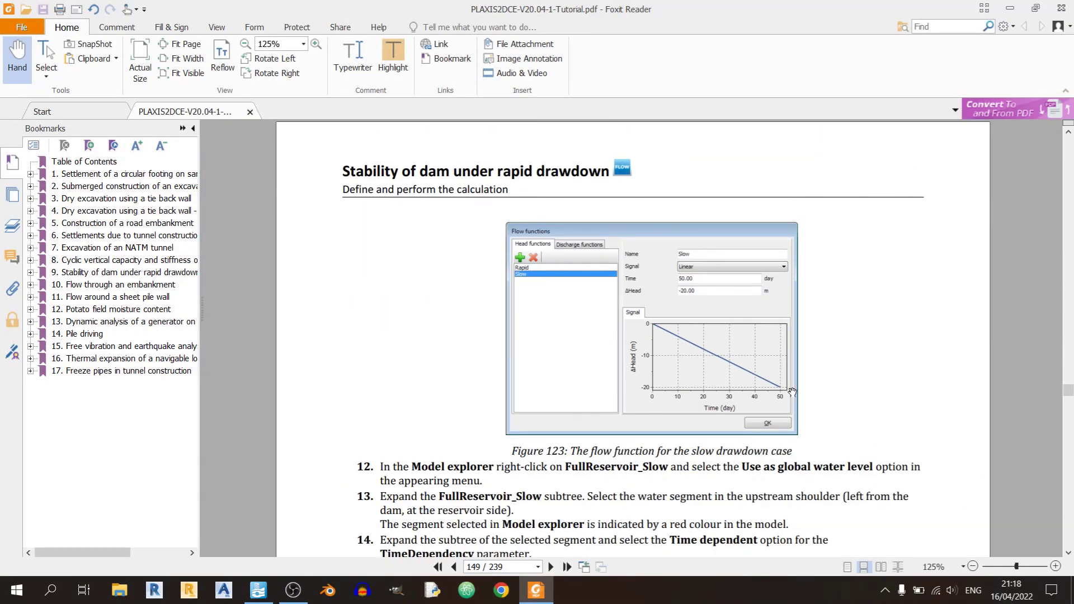
scroll(741, 386, up, 6)
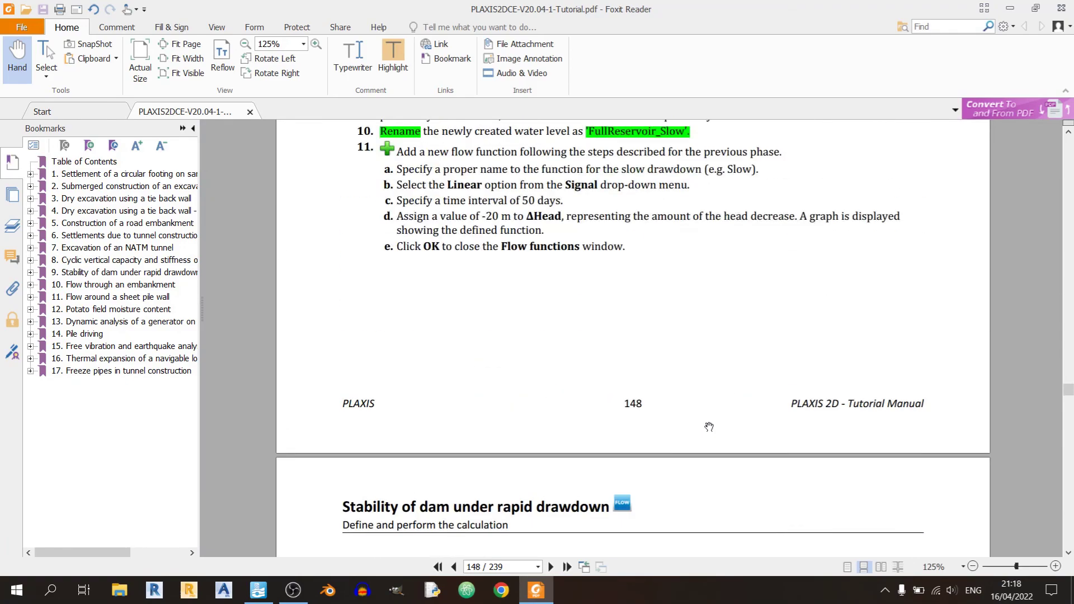
scroll(519, 377, down, 12)
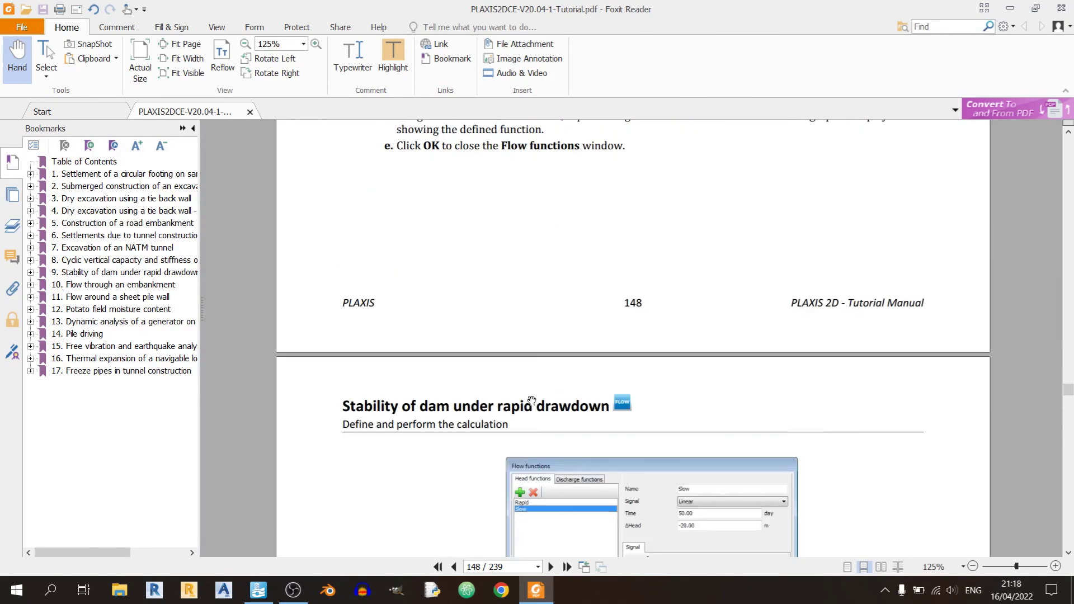
scroll(591, 433, down, 6)
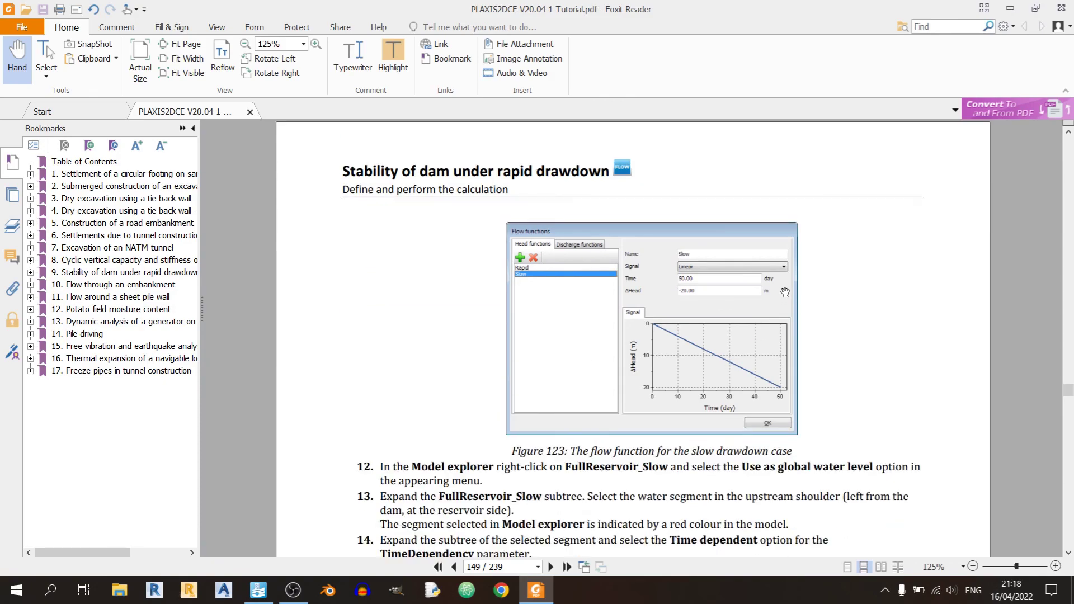